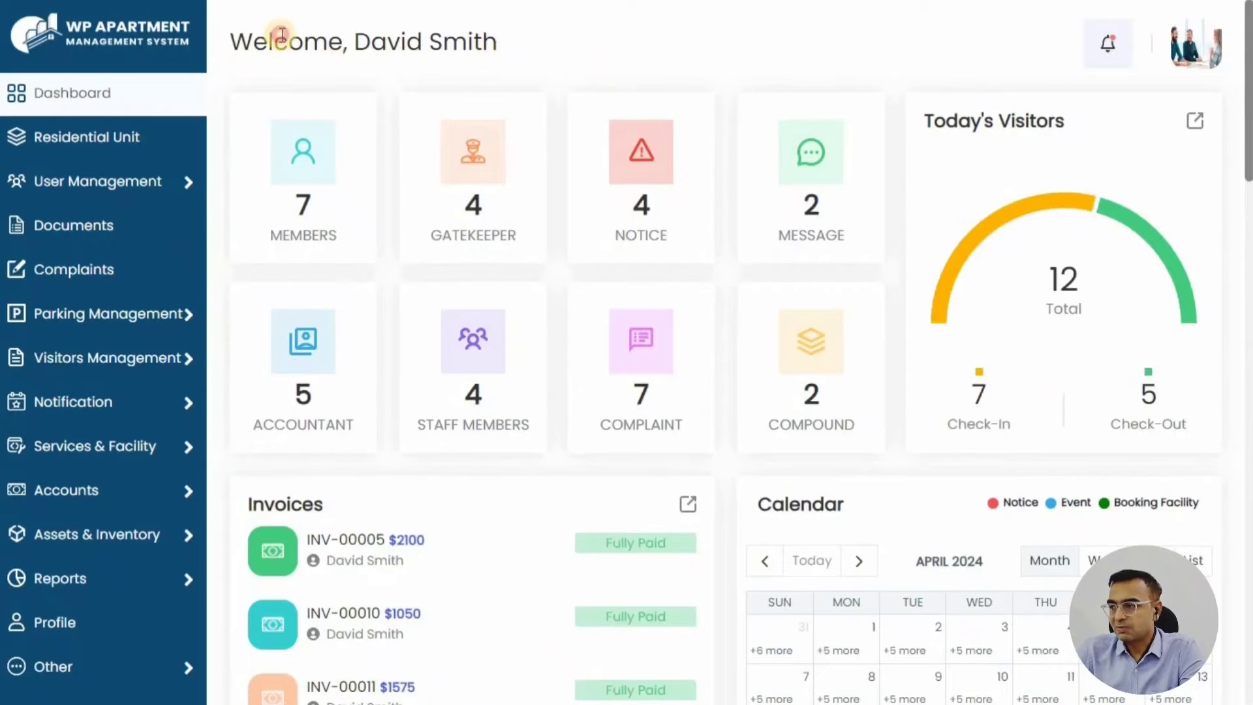
# Step: Highlight the welcome greeting and the Today's Visitors, Invoices and Calendar panel titles
pyautogui.moveTo(232, 43); pyautogui.dragTo(529, 62)
pyautogui.click(932, 122)
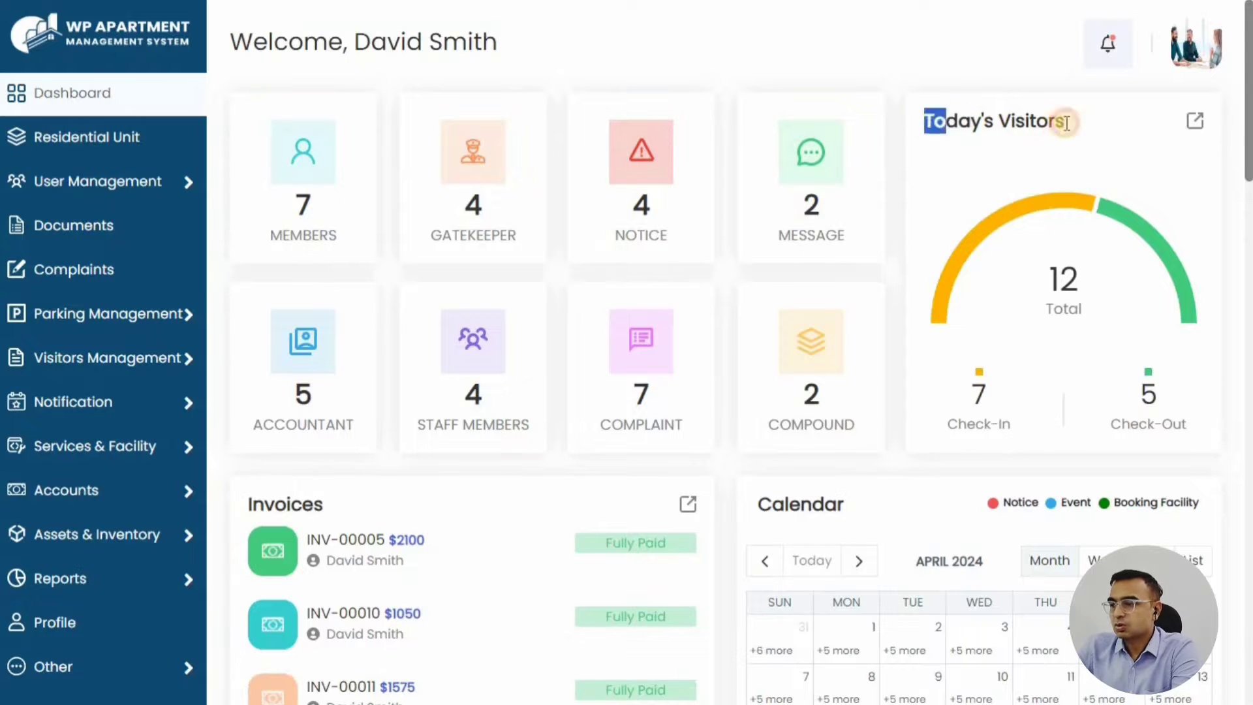
pyautogui.moveTo(1092, 130); pyautogui.dragTo(1016, 145)
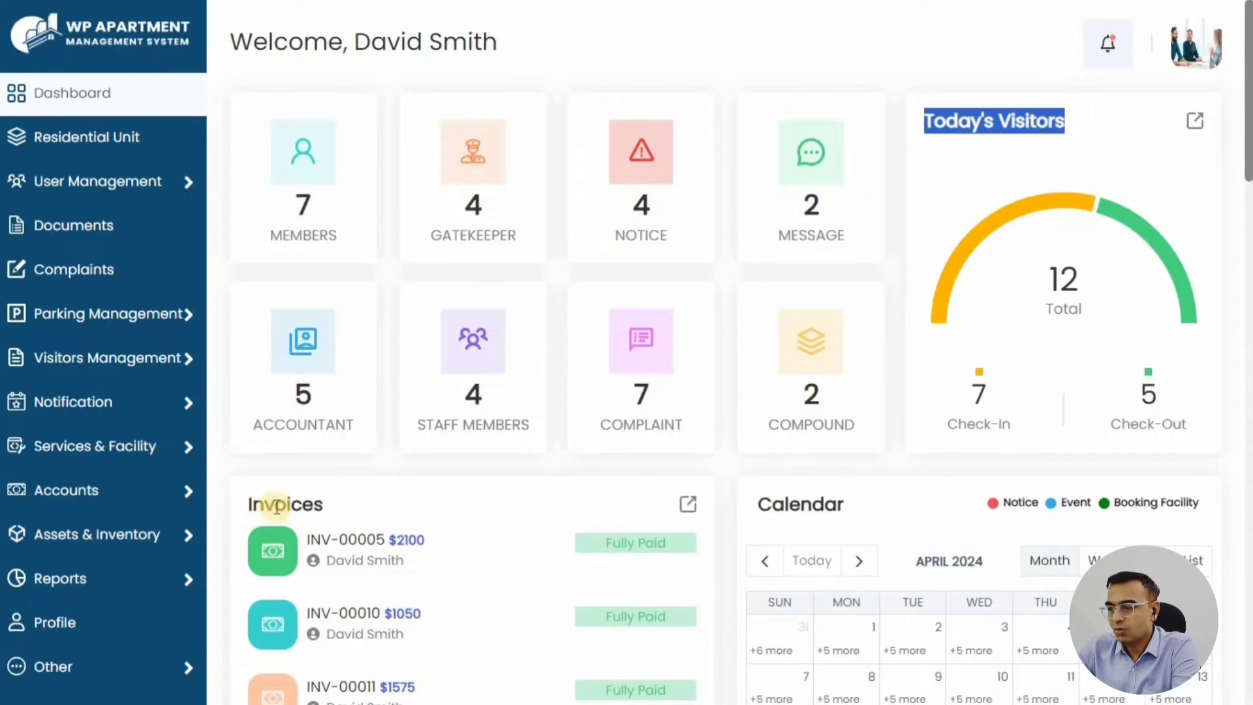
pyautogui.doubleClick(285, 504)
pyautogui.doubleClick(800, 504)
# Step: Scroll down, highlighting the Complaints, Services, Facilities and Booking Facilities panel titles
pyautogui.scroll(-5, 752, 444)
pyautogui.scroll(-4, 752, 449)
pyautogui.scroll(-2, 314, 325)
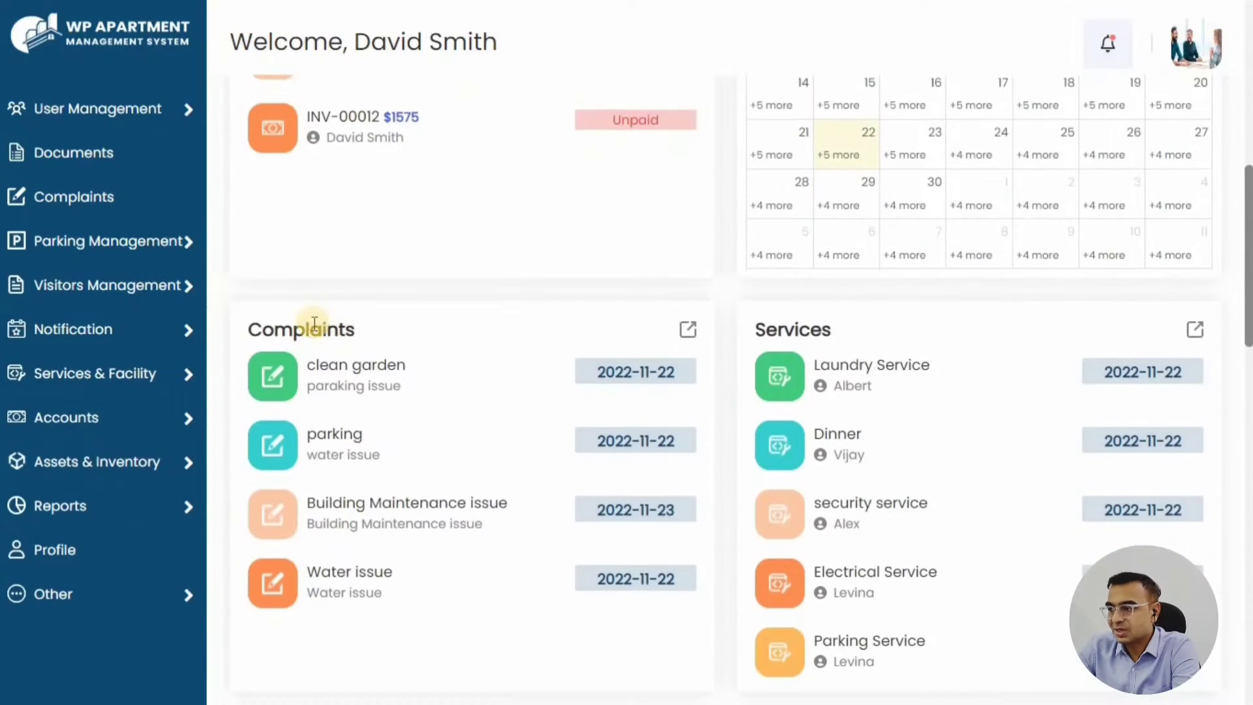
pyautogui.doubleClick(315, 326)
pyautogui.doubleClick(800, 334)
pyautogui.scroll(-8, 750, 313)
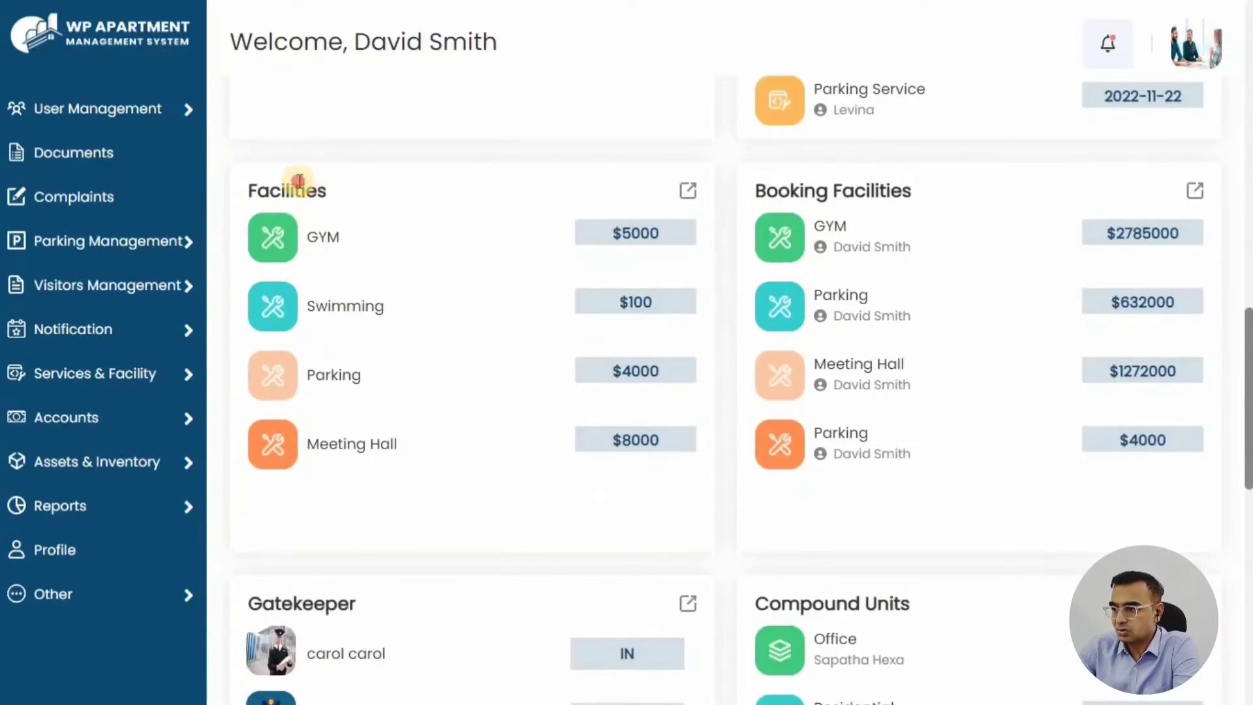
pyautogui.doubleClick(298, 183)
pyautogui.tripleClick(795, 193)
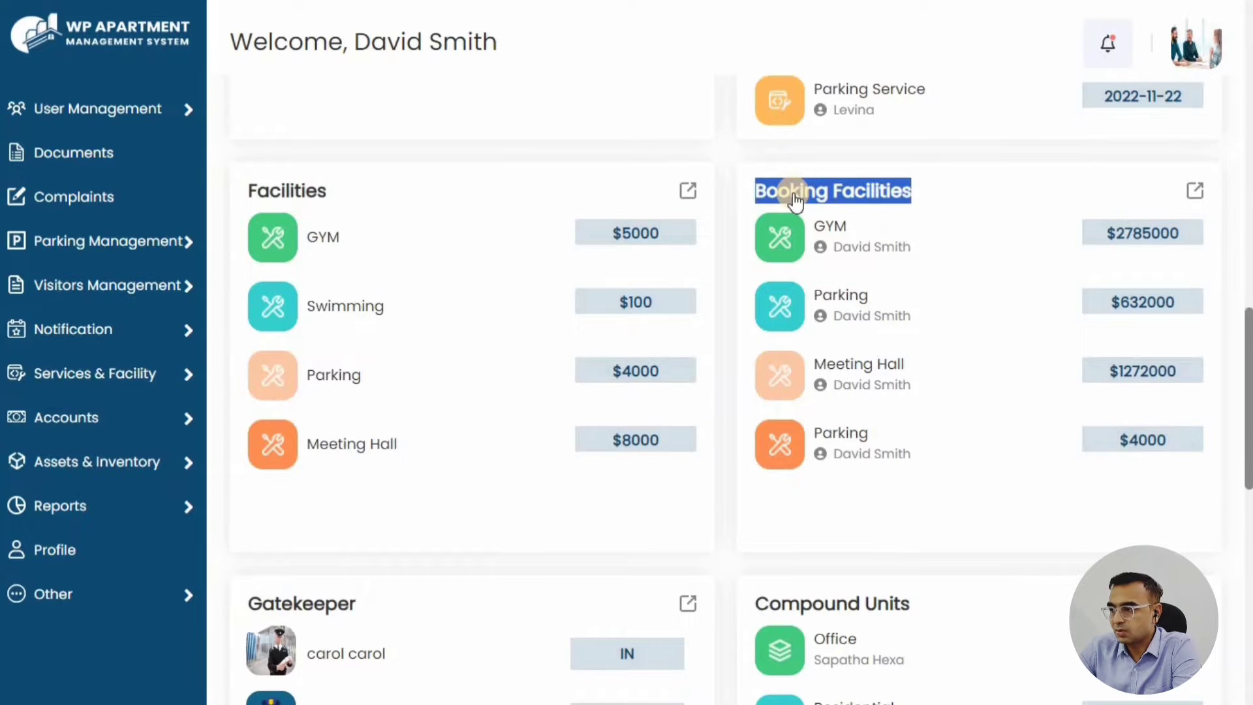
# Step: Highlight the Gatekeeper, Compound Units, Notices and Messages panel titles, then scroll back up
pyautogui.scroll(-5, 457, 294)
pyautogui.doubleClick(300, 235)
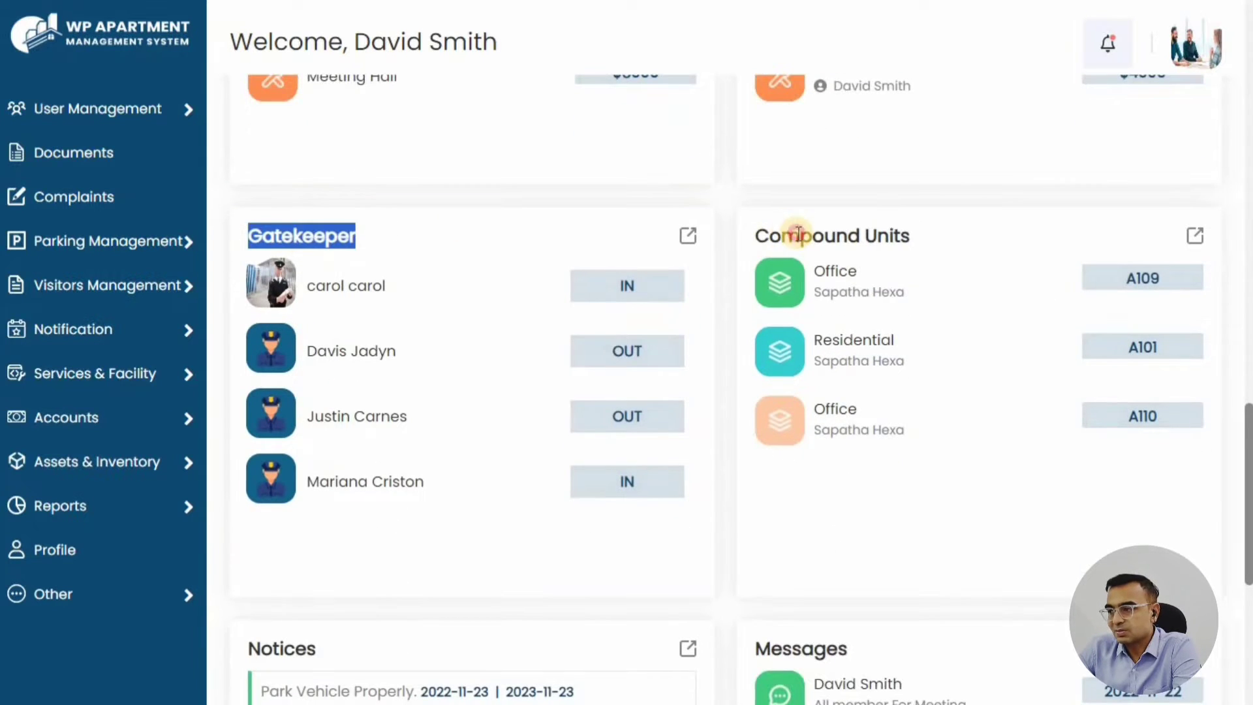
pyautogui.tripleClick(799, 234)
pyautogui.scroll(-5, 366, 268)
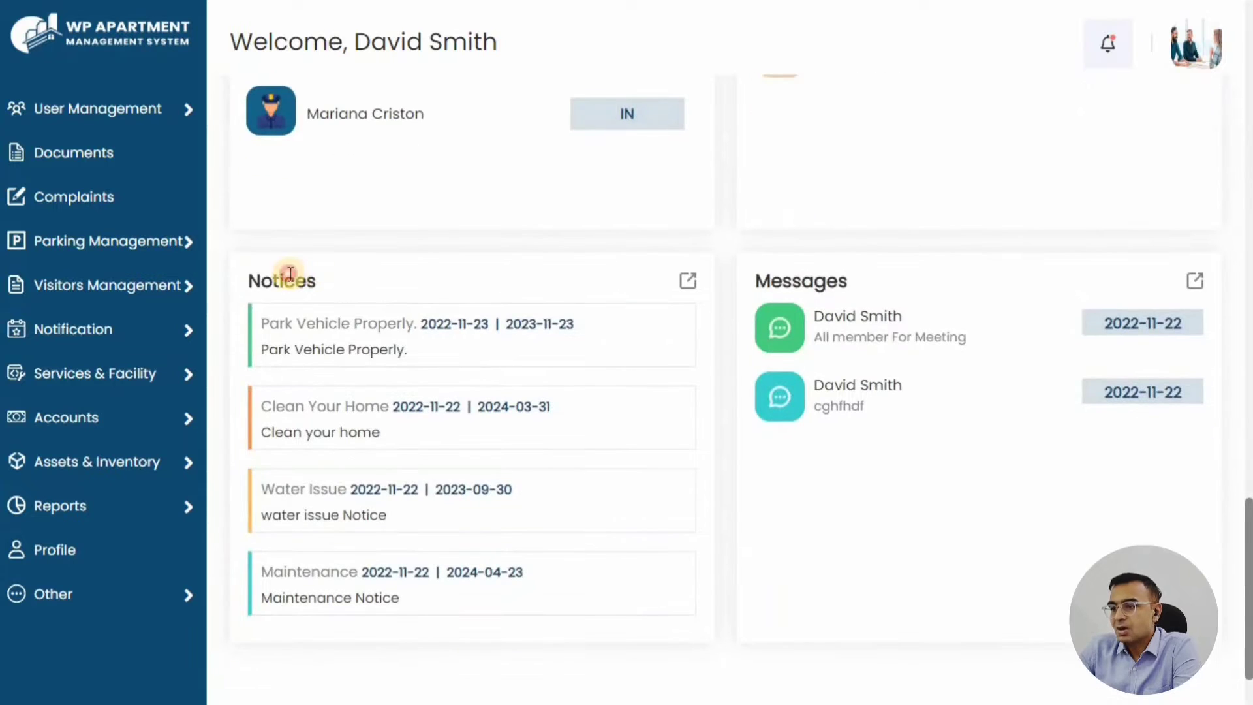
pyautogui.doubleClick(285, 280)
pyautogui.doubleClick(821, 280)
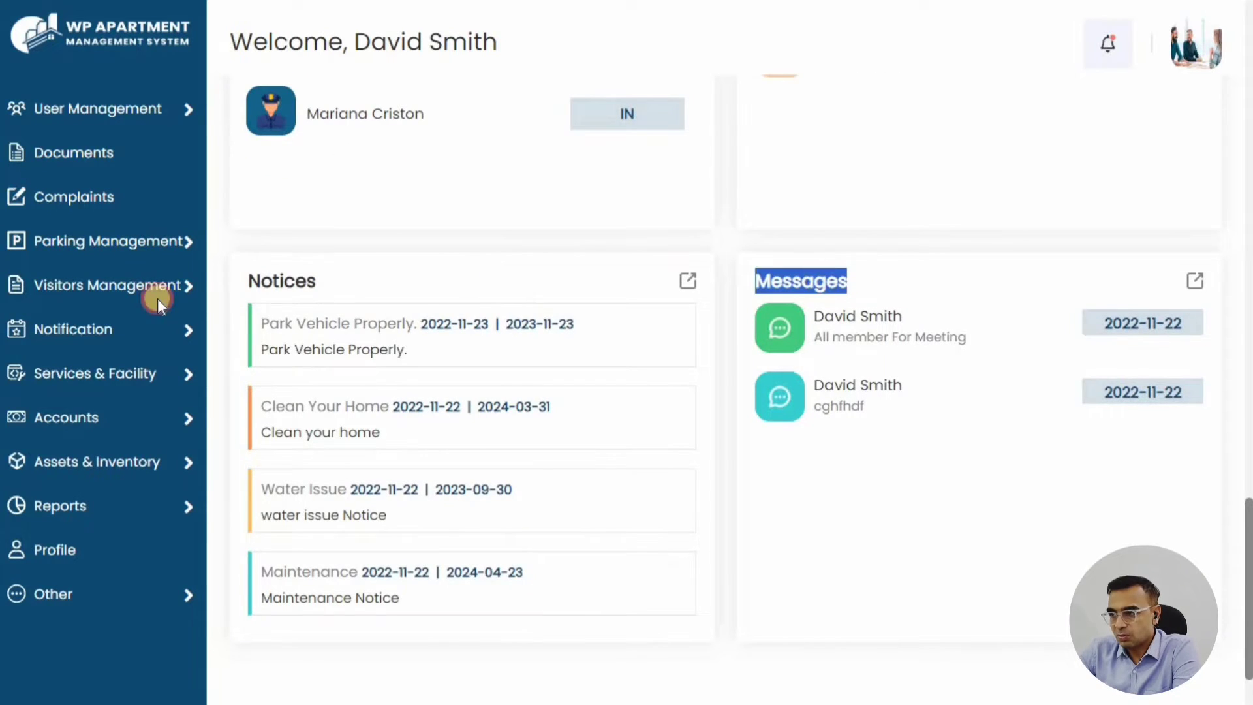
pyautogui.scroll(10, 59, 307)
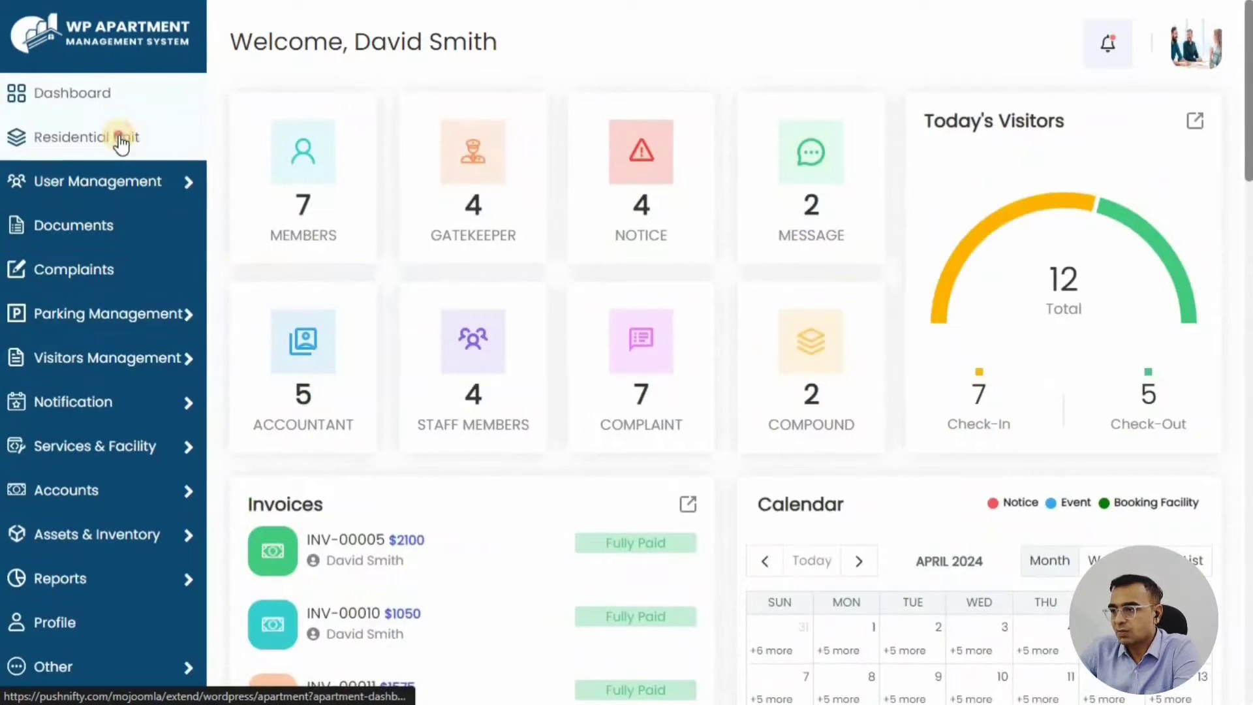
# Step: Open the Residential Unit list and view the member living in occupied unit A101
pyautogui.click(120, 140)
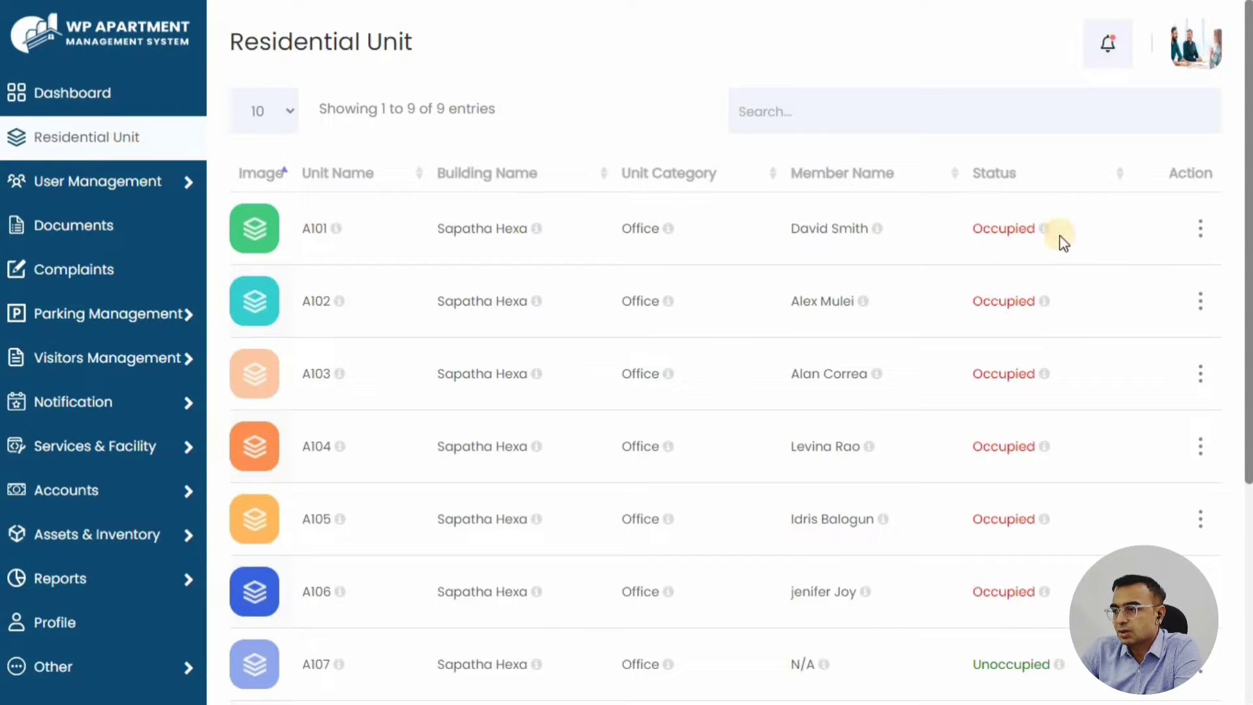
pyautogui.doubleClick(975, 230)
pyautogui.scroll(-5, 980, 235)
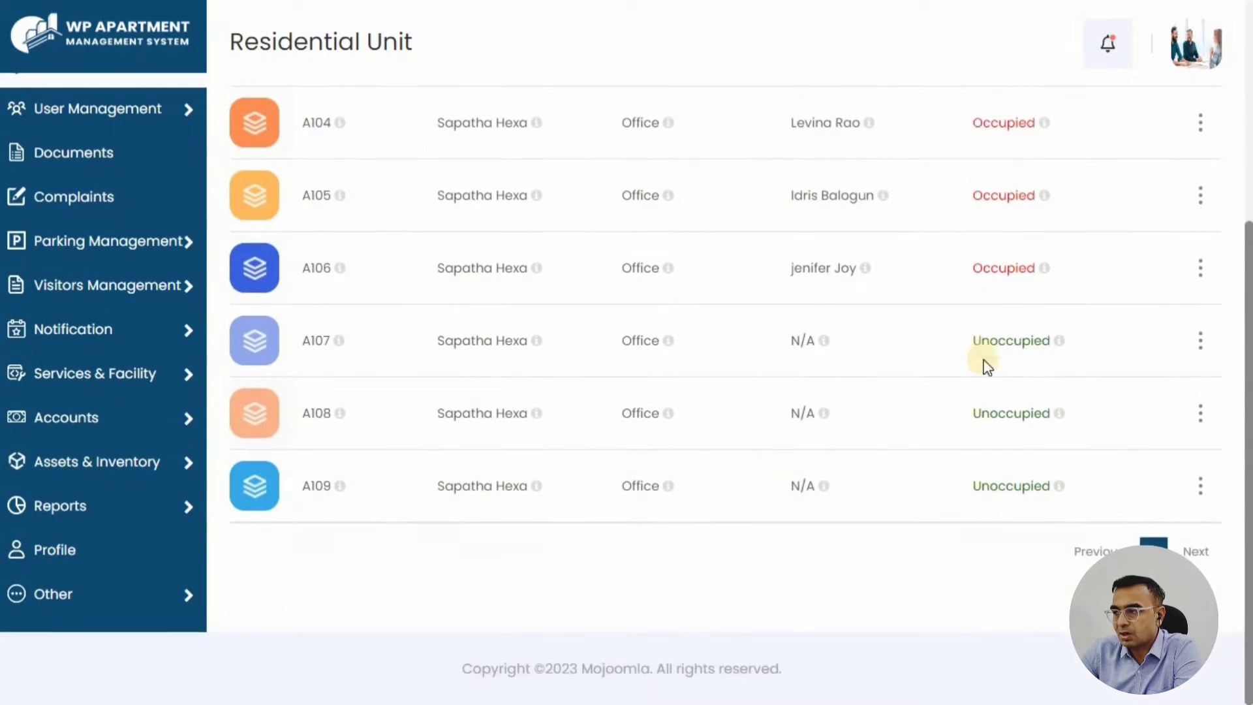
pyautogui.scroll(5, 1028, 323)
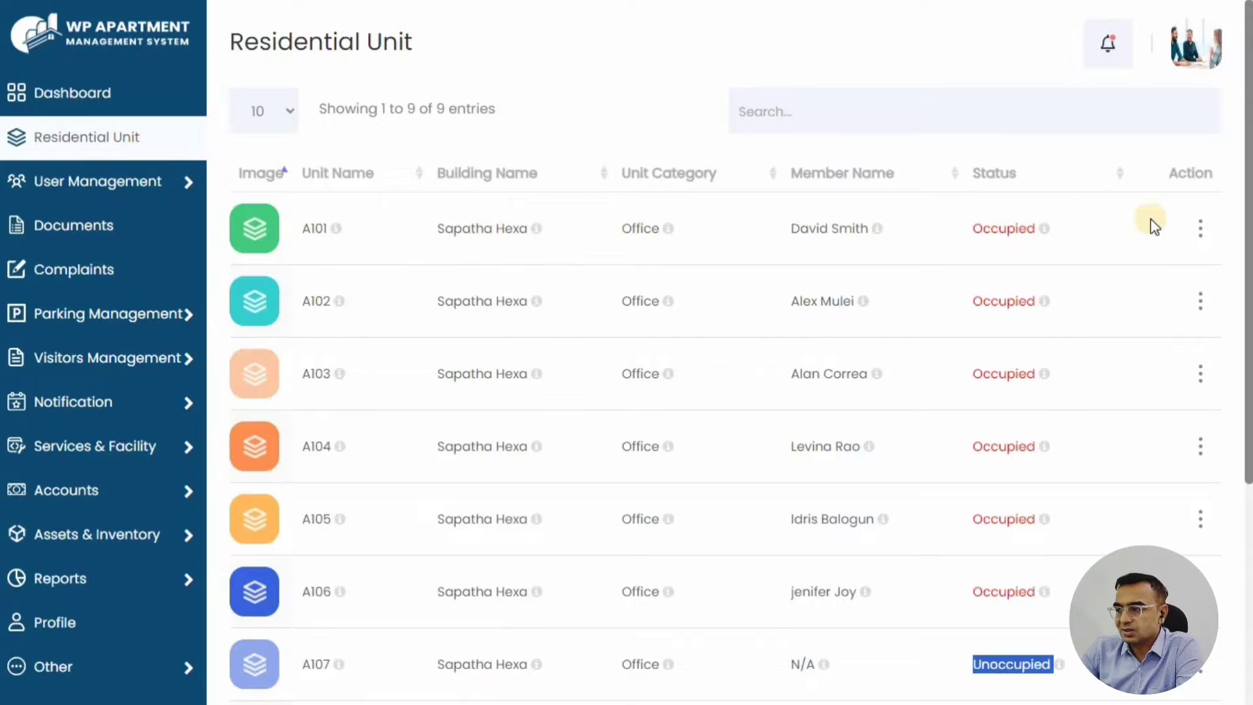
pyautogui.click(1200, 228)
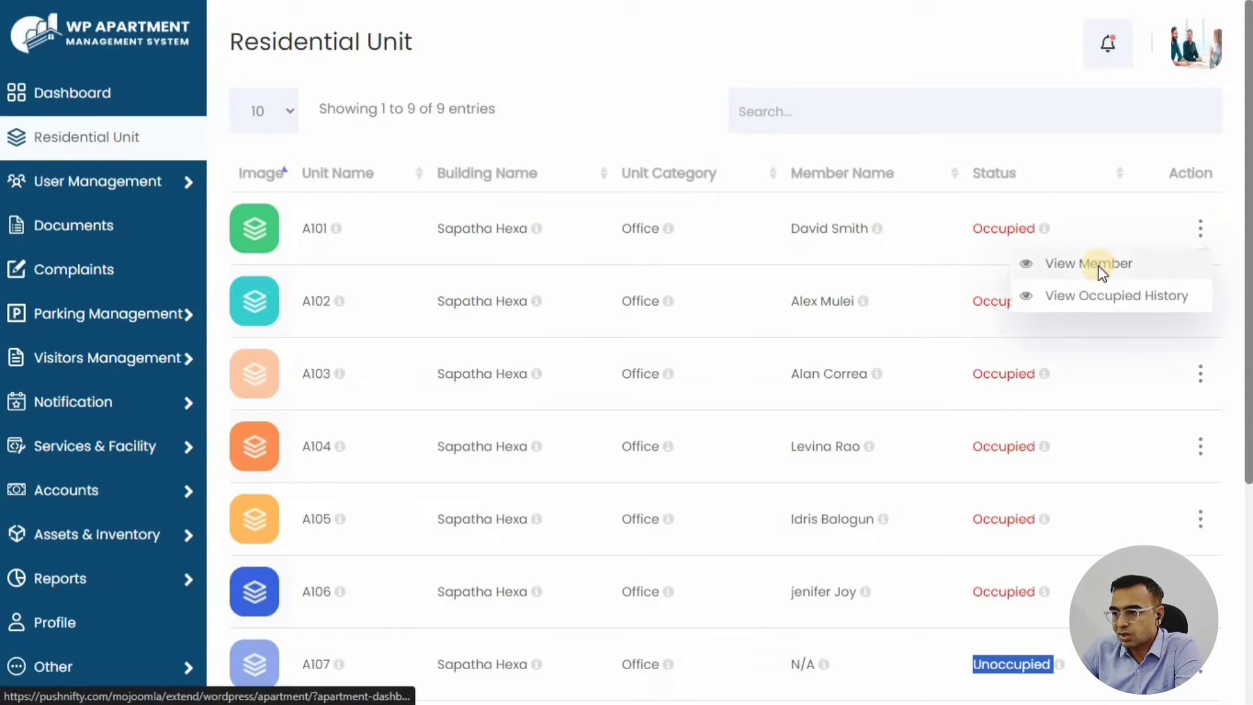
pyautogui.click(1101, 273)
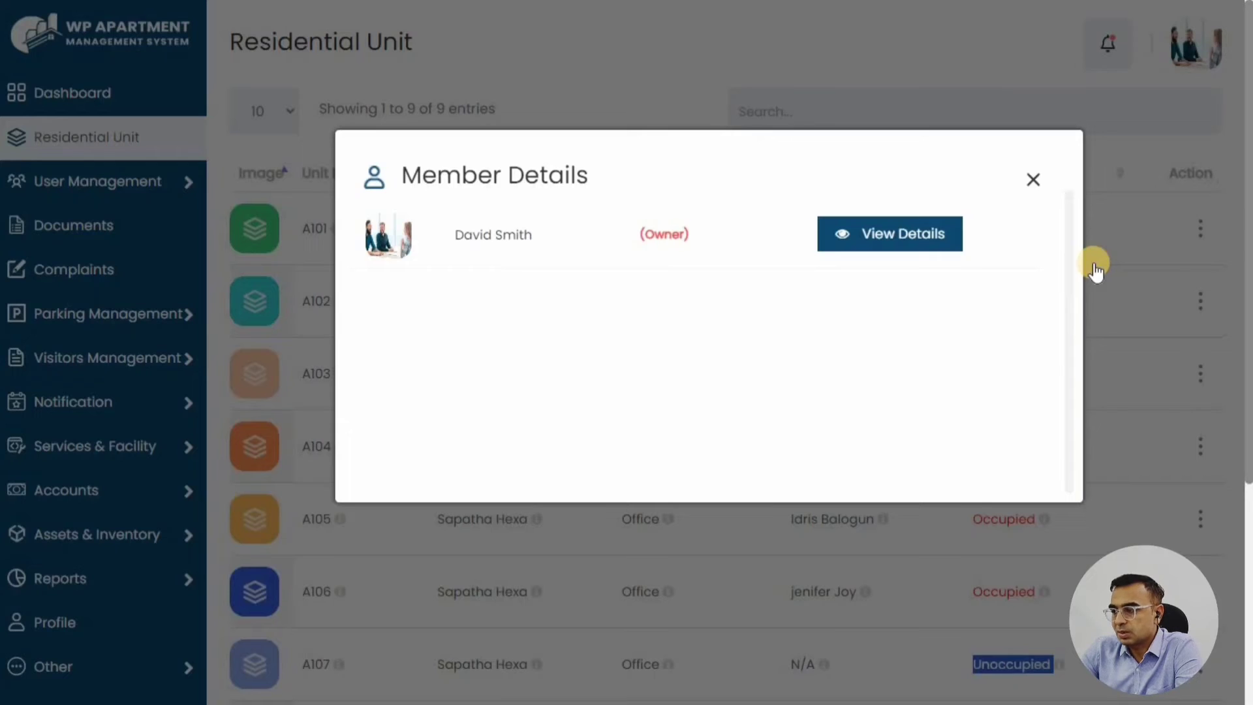
pyautogui.click(1033, 180)
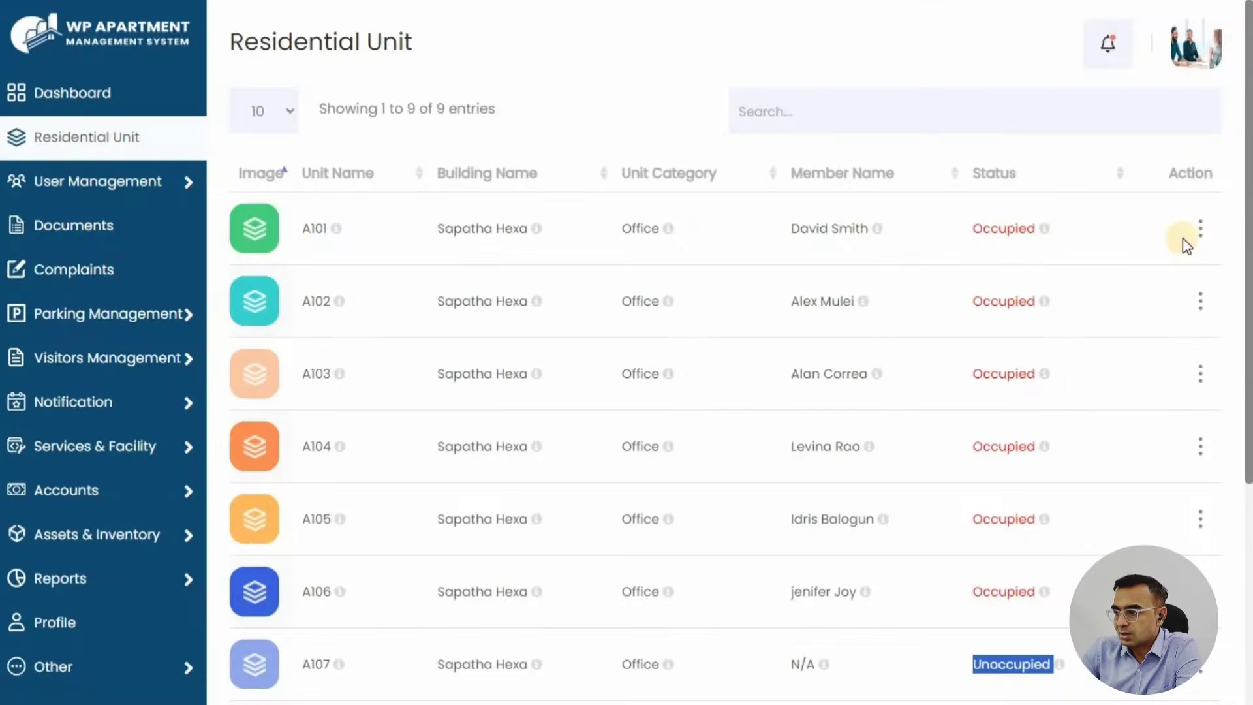
# Step: View unit A101's occupied history
pyautogui.click(1200, 228)
pyautogui.click(1073, 298)
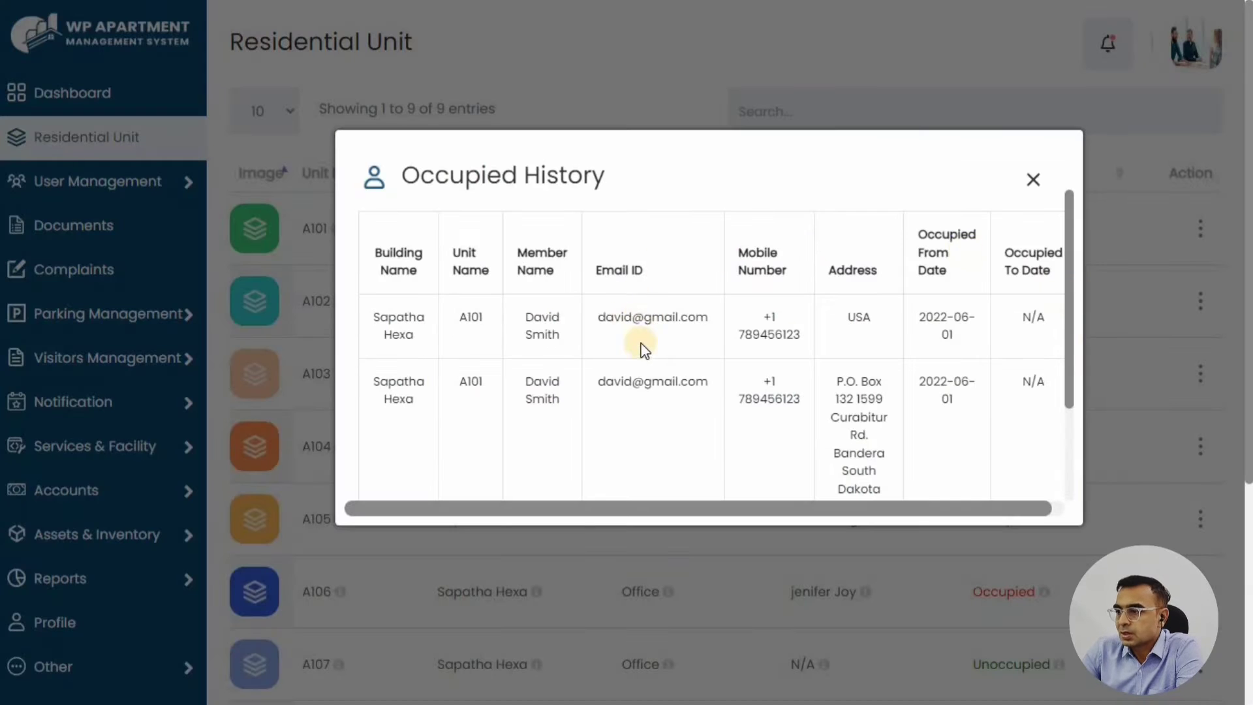
pyautogui.scroll(-2, 639, 343)
pyautogui.scroll(3, 946, 235)
# Step: Open the Members list and scroll through the A101 owner's View Member profile
pyautogui.click(1033, 182)
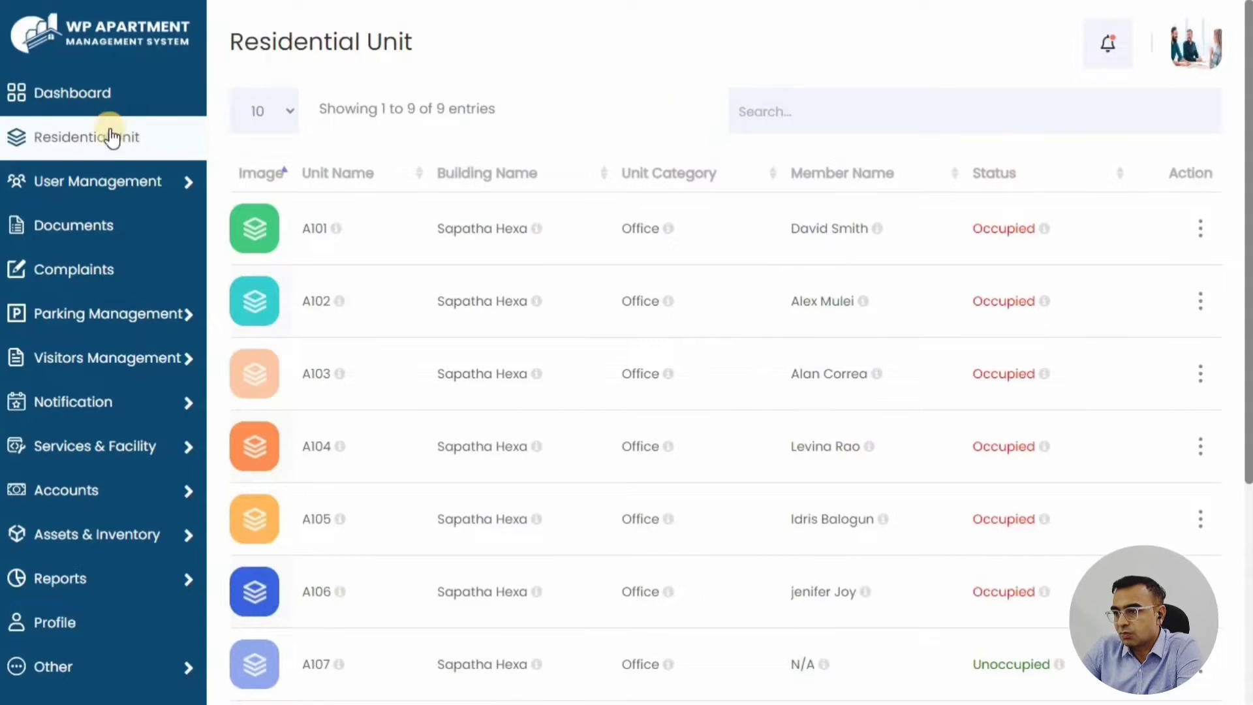
pyautogui.moveTo(84, 181)
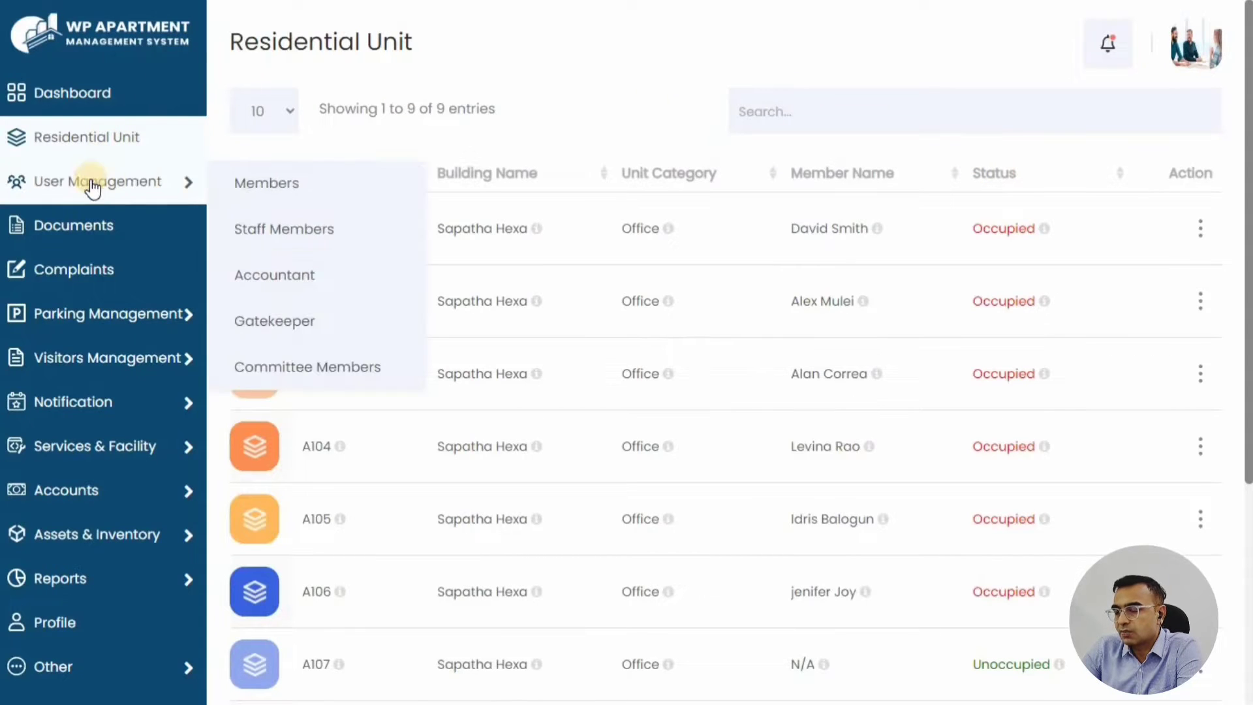
pyautogui.click(275, 189)
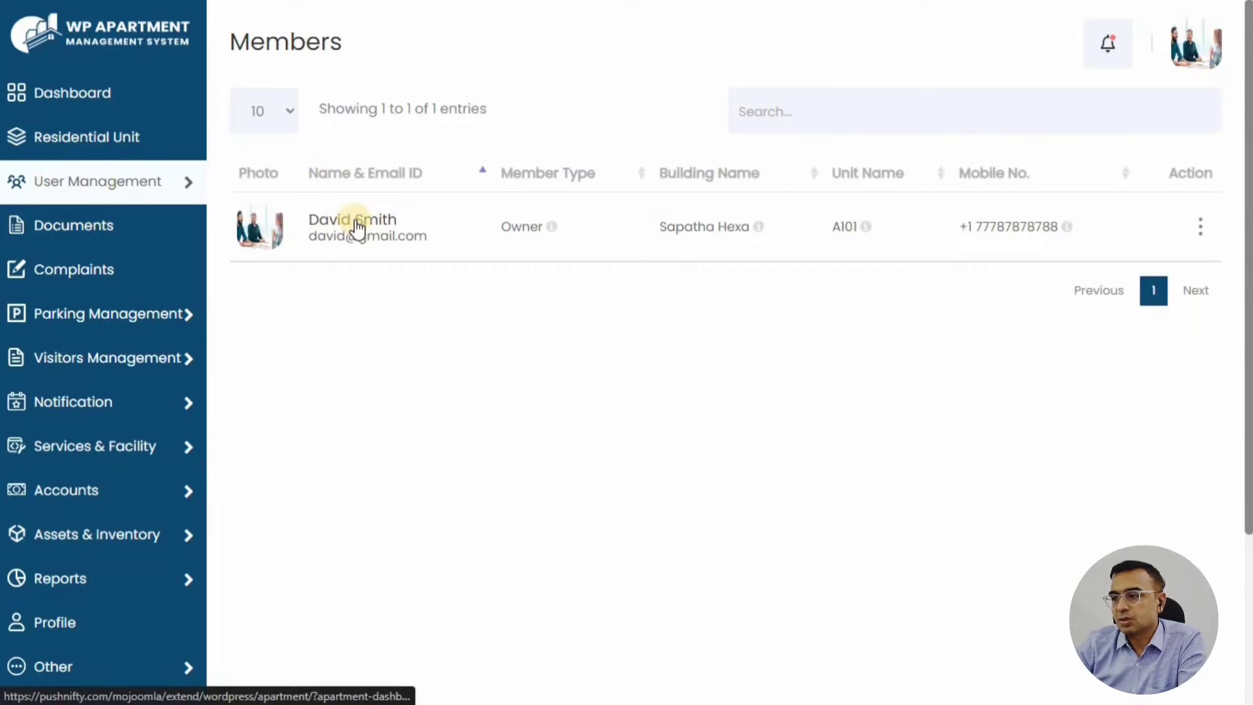
pyautogui.click(355, 221)
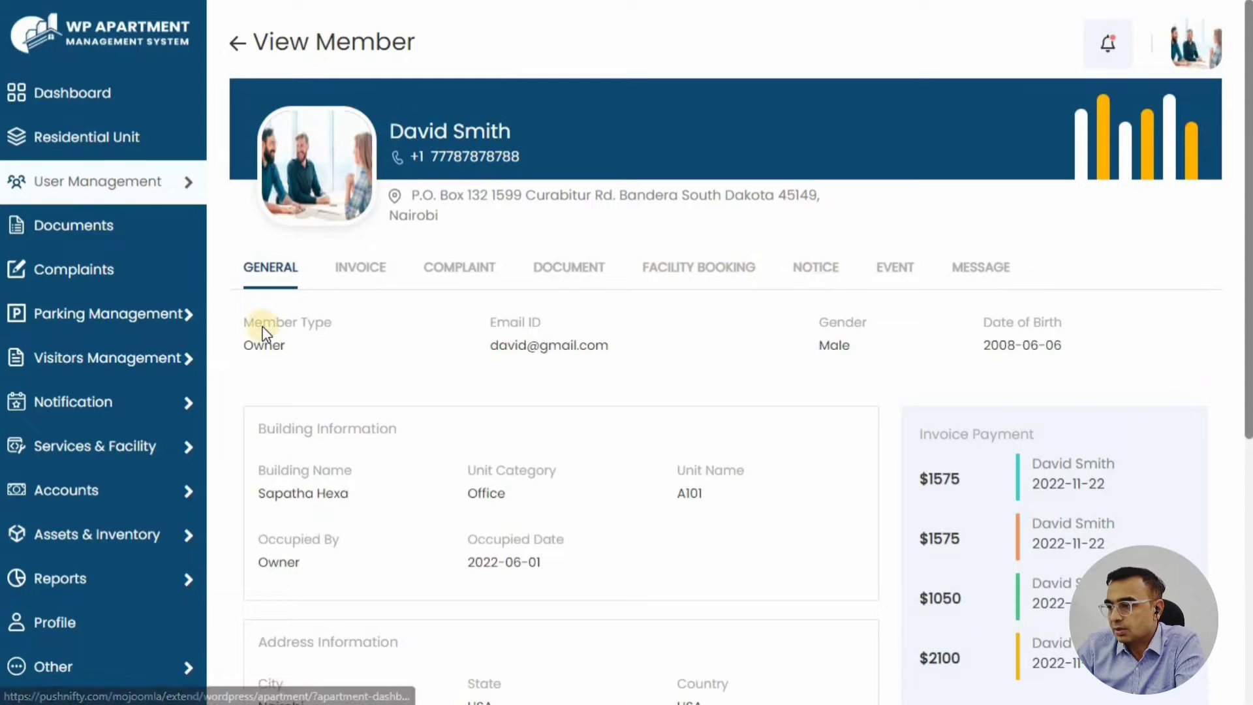
pyautogui.scroll(-1, 969, 328)
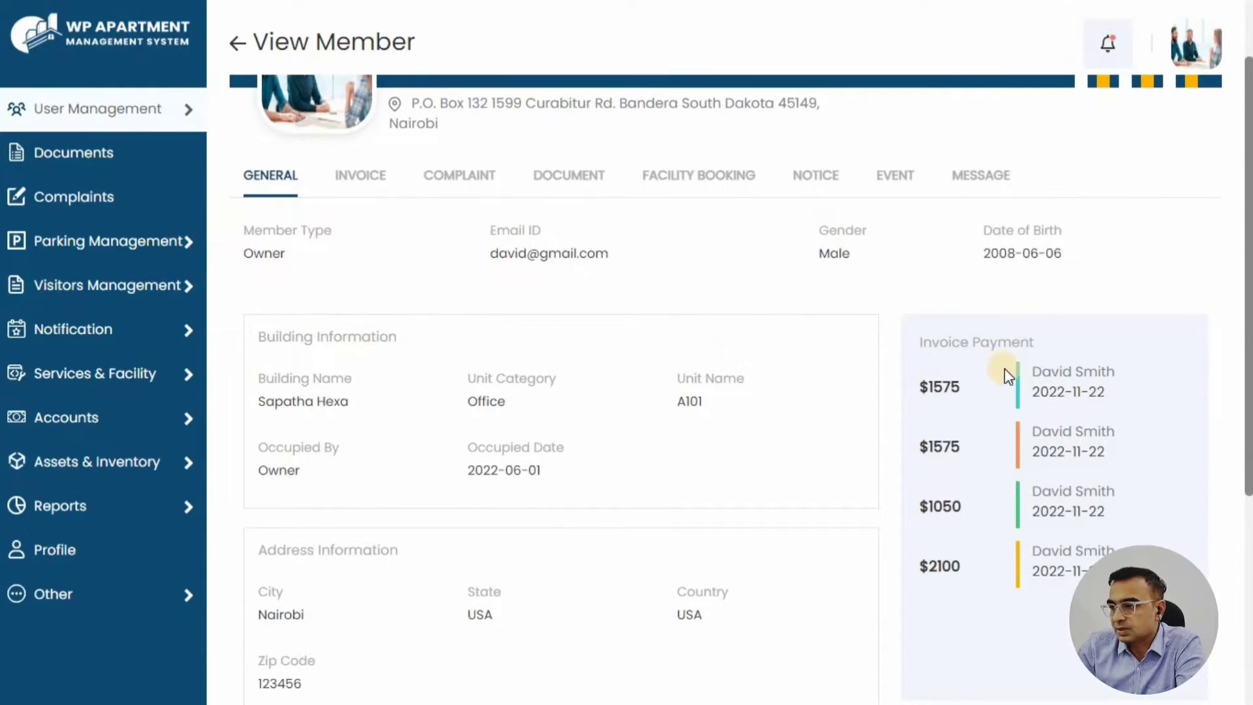
pyautogui.scroll(-3, 1005, 369)
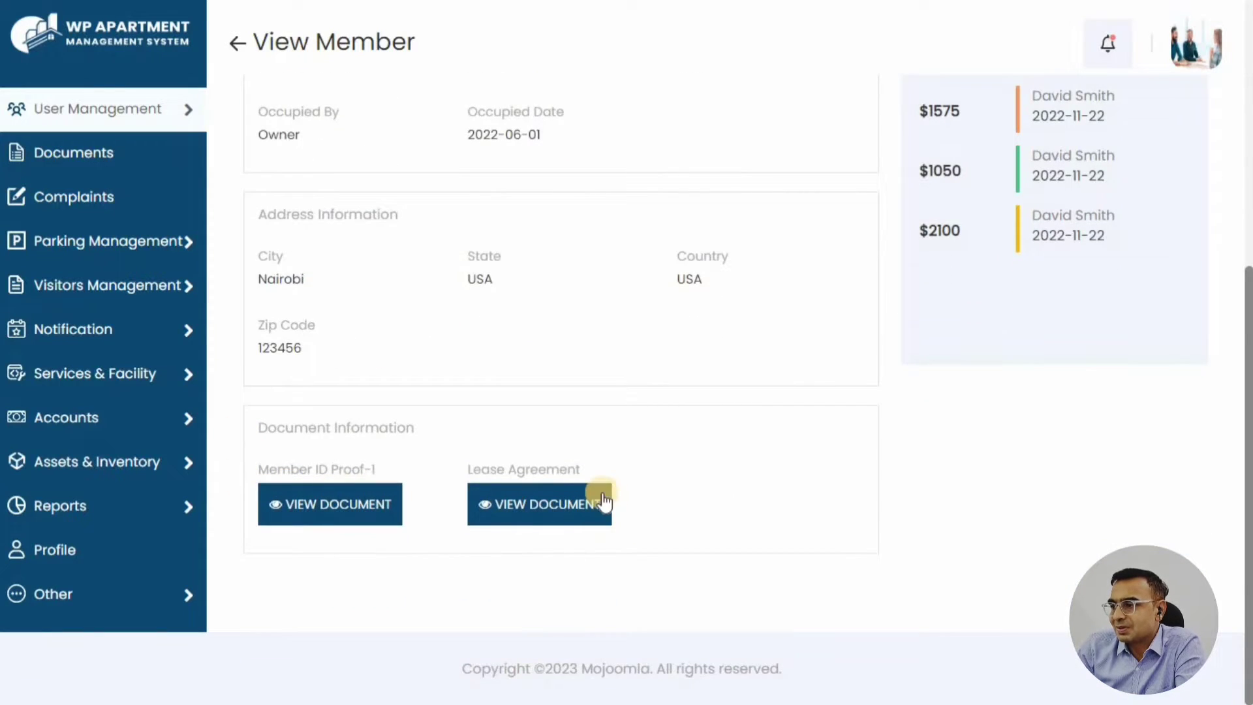
pyautogui.scroll(5, 599, 507)
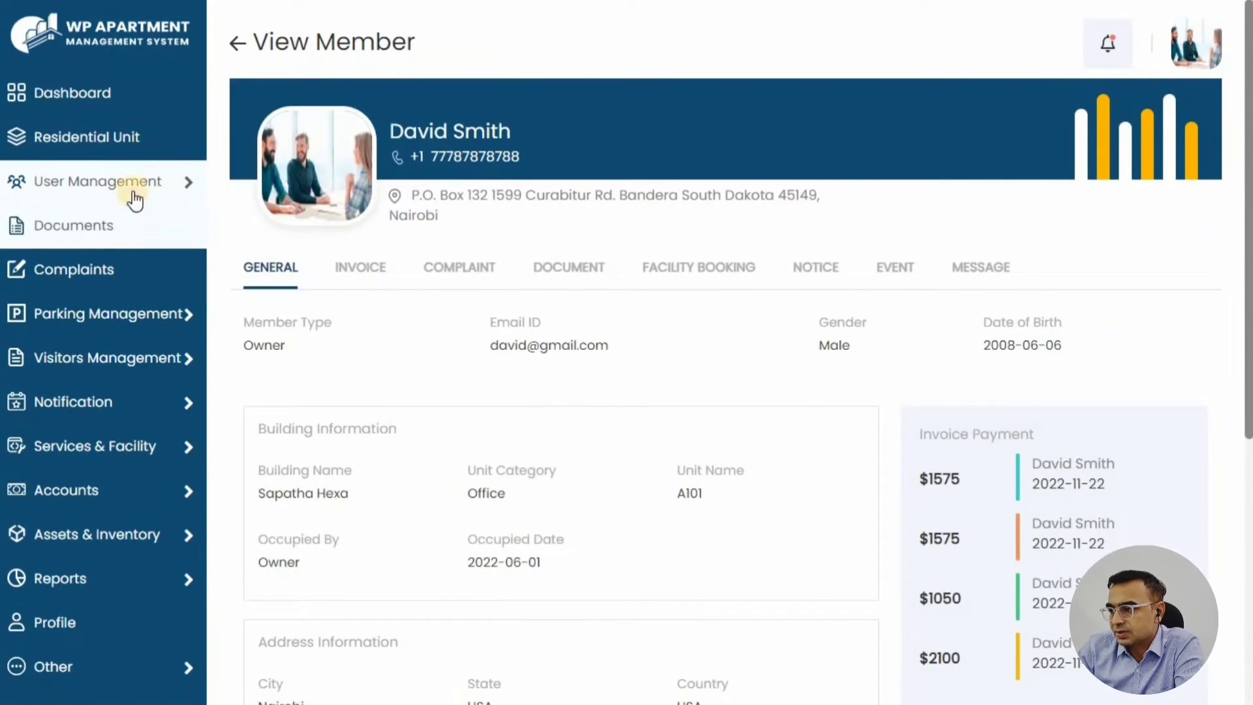
pyautogui.moveTo(154, 186)
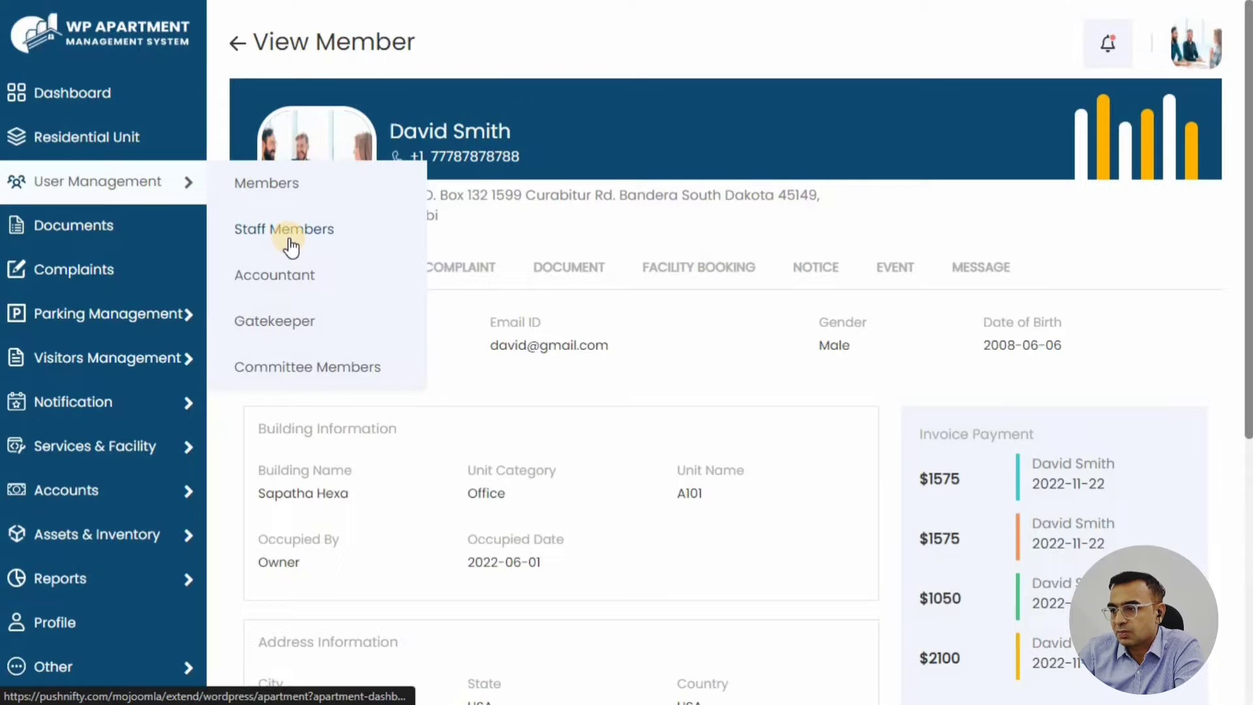
# Step: Open Staff Members and view the first staff member's profile
pyautogui.click(291, 243)
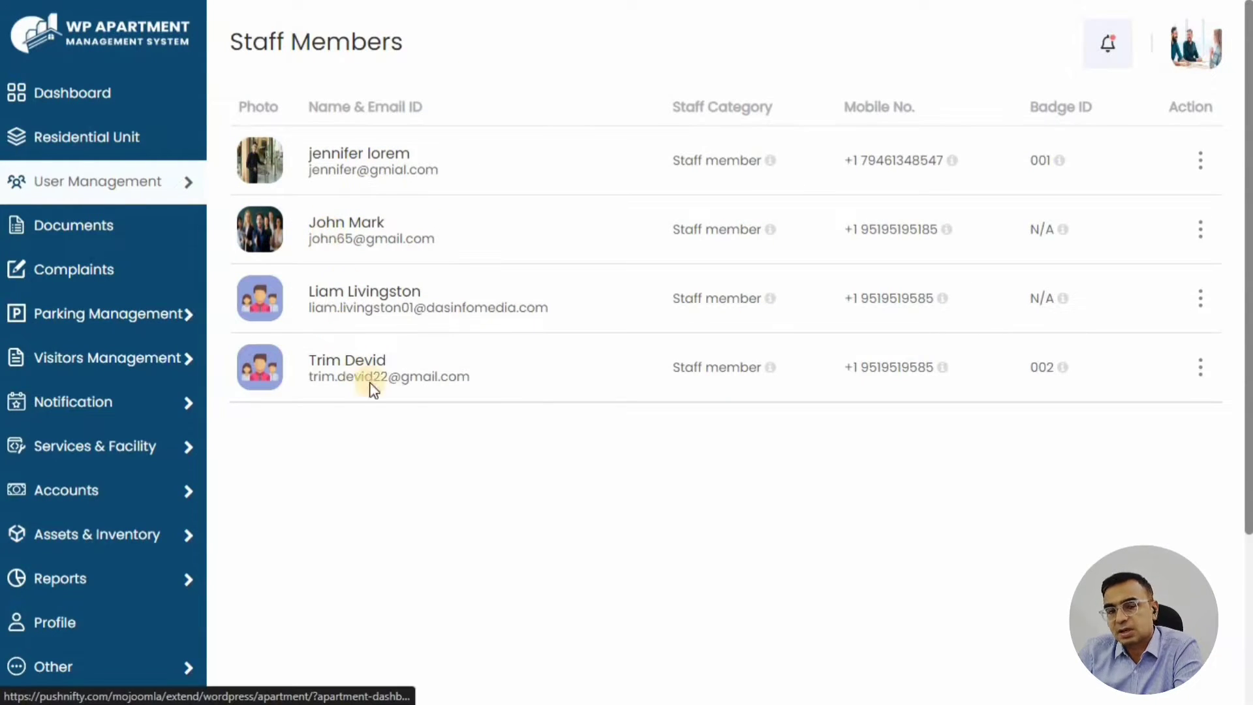
pyautogui.click(1201, 160)
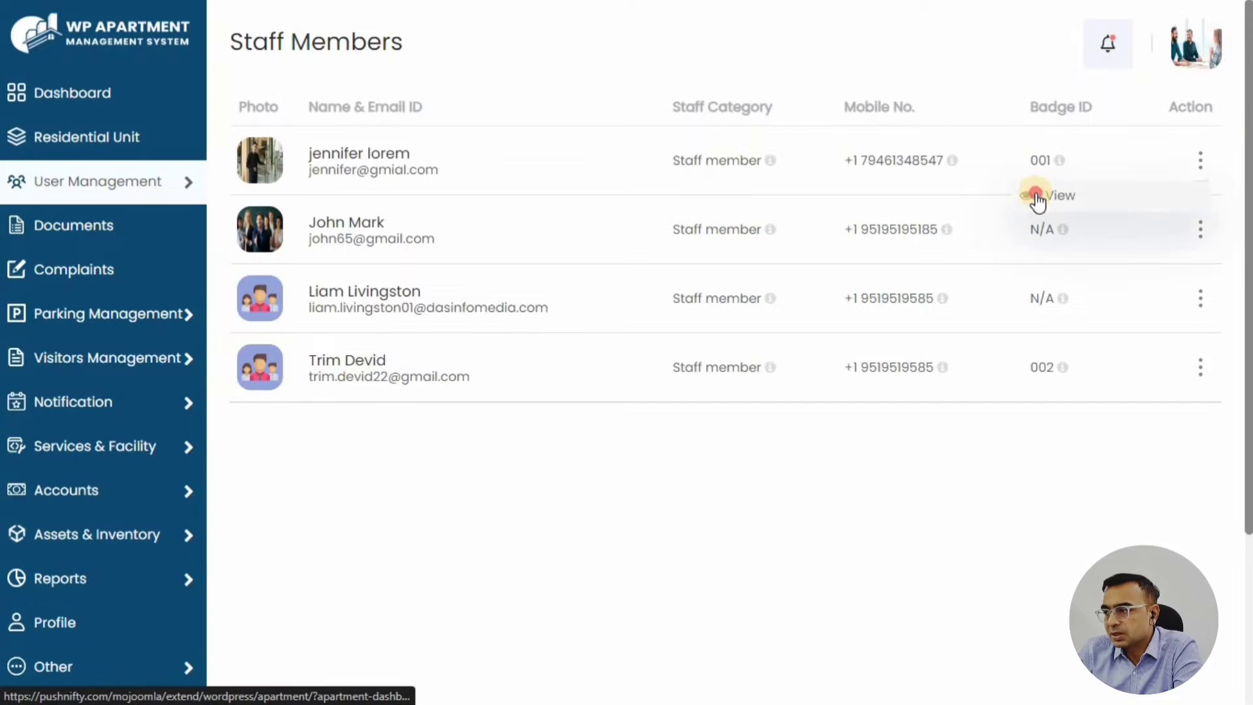
pyautogui.click(1038, 195)
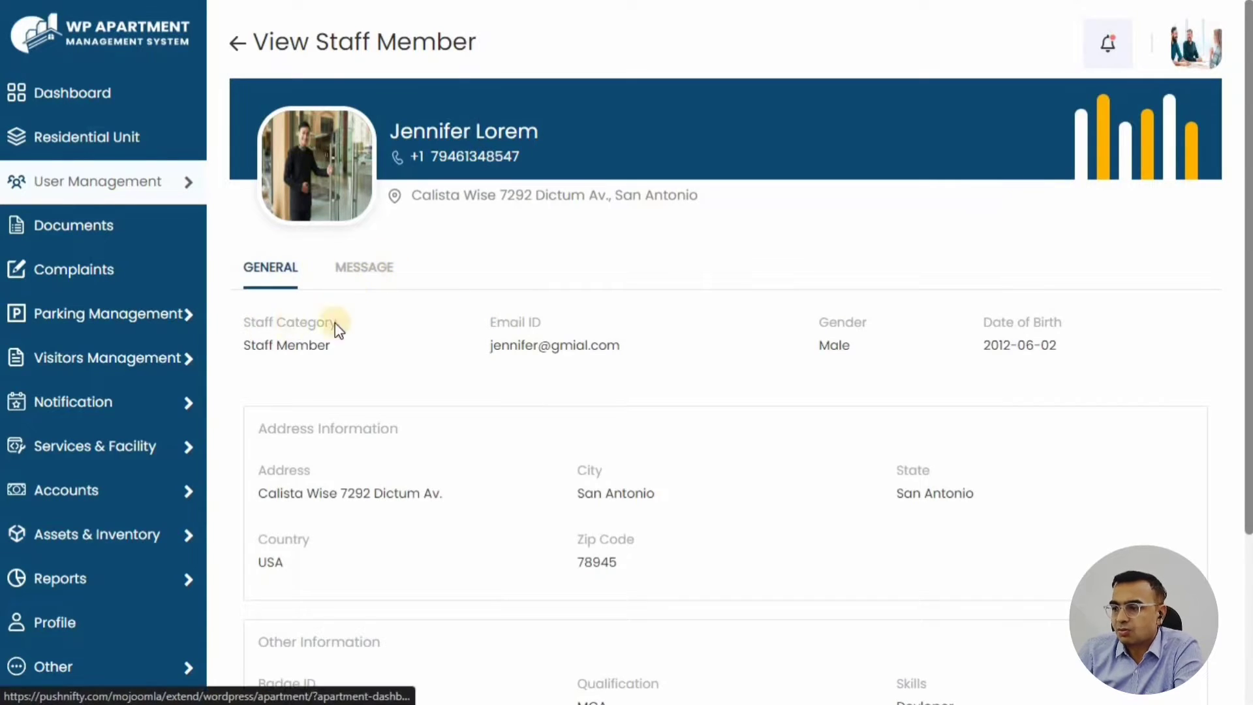
pyautogui.scroll(-4, 1058, 337)
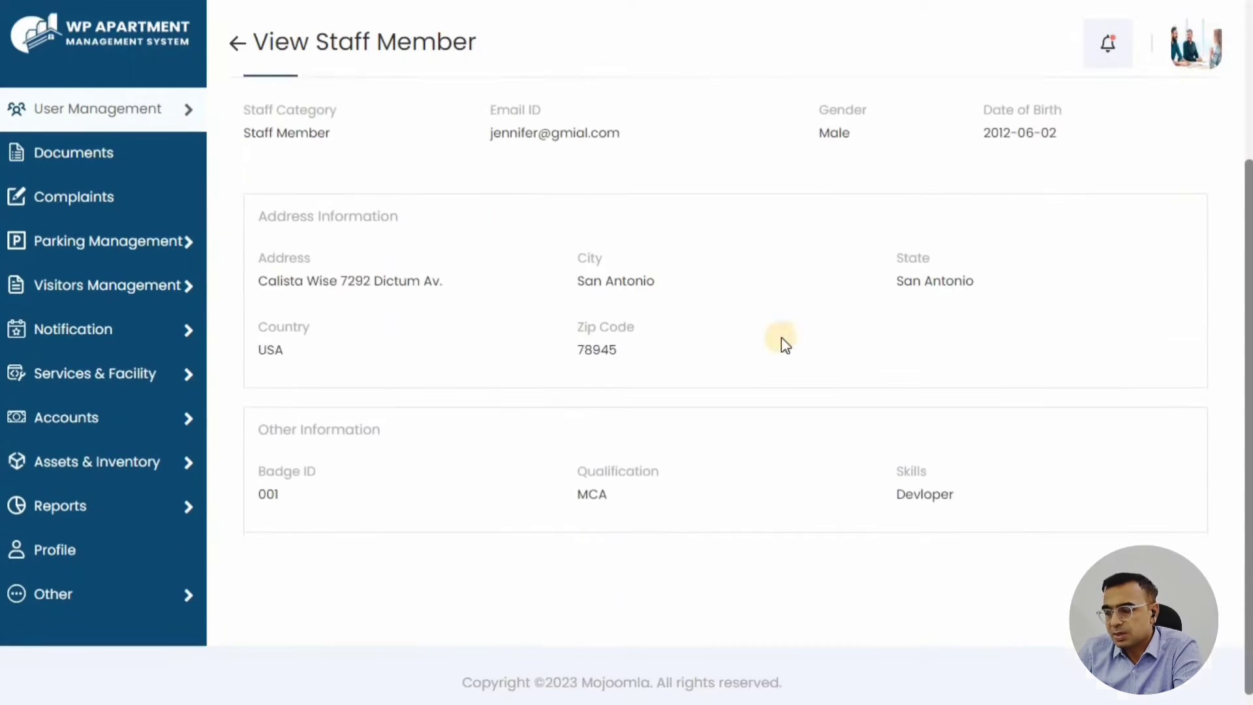
pyautogui.scroll(4, 584, 534)
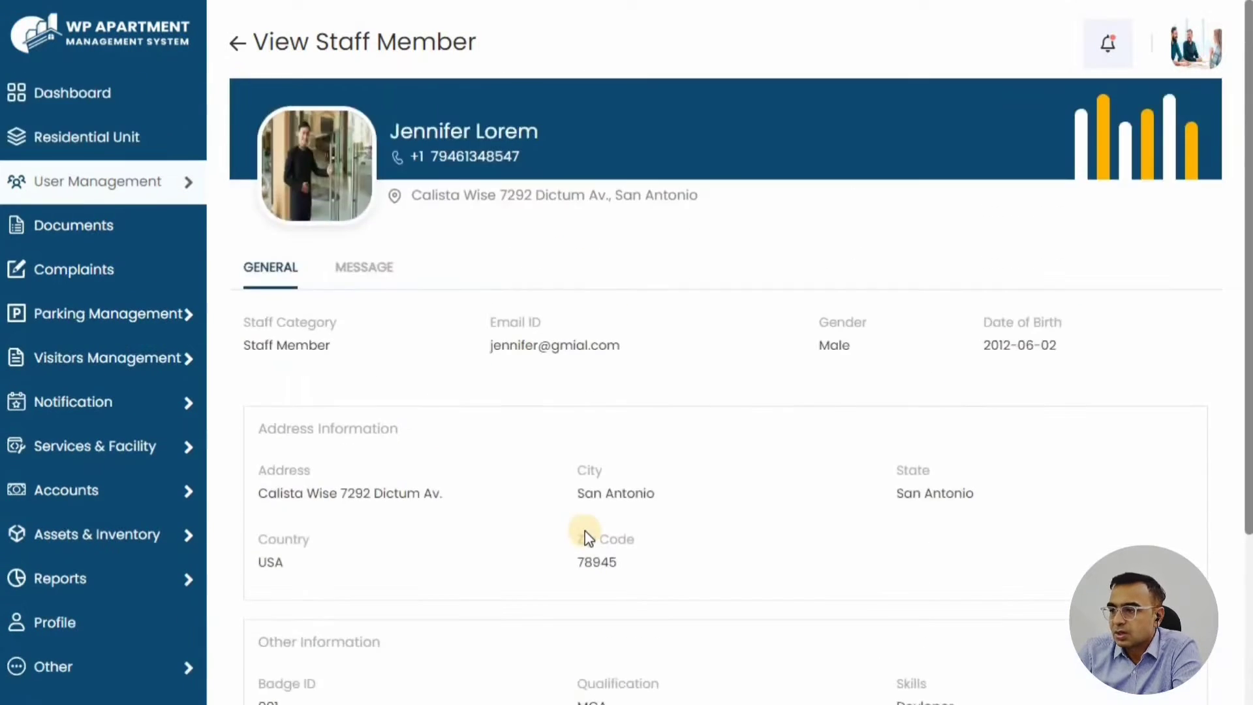
# Step: Open the Accountant list and view the first accountant's profile
pyautogui.moveTo(168, 180)
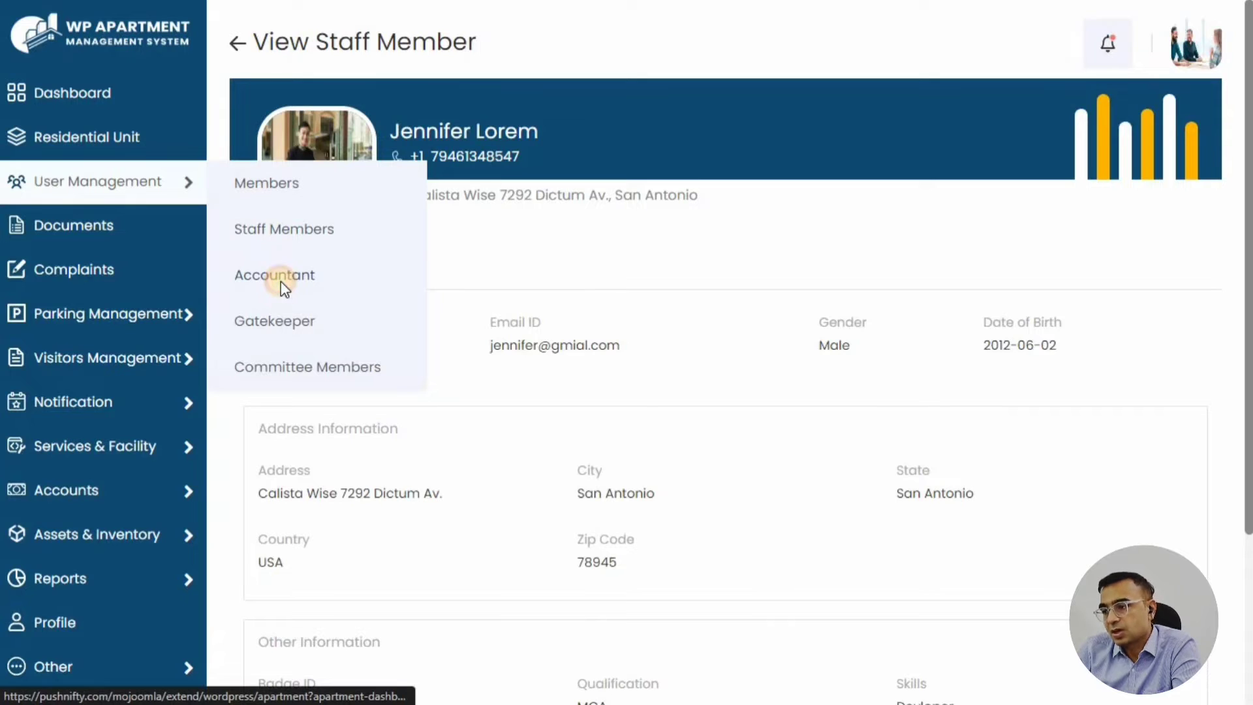
pyautogui.click(281, 283)
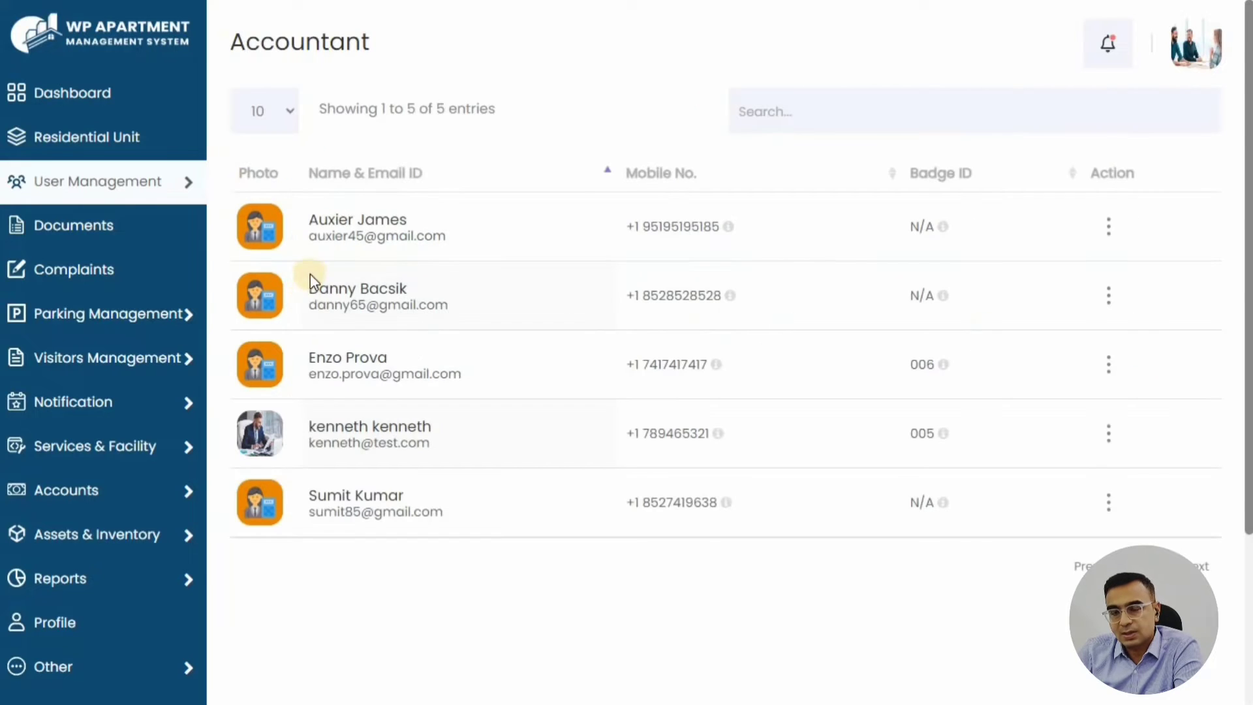
pyautogui.click(1108, 226)
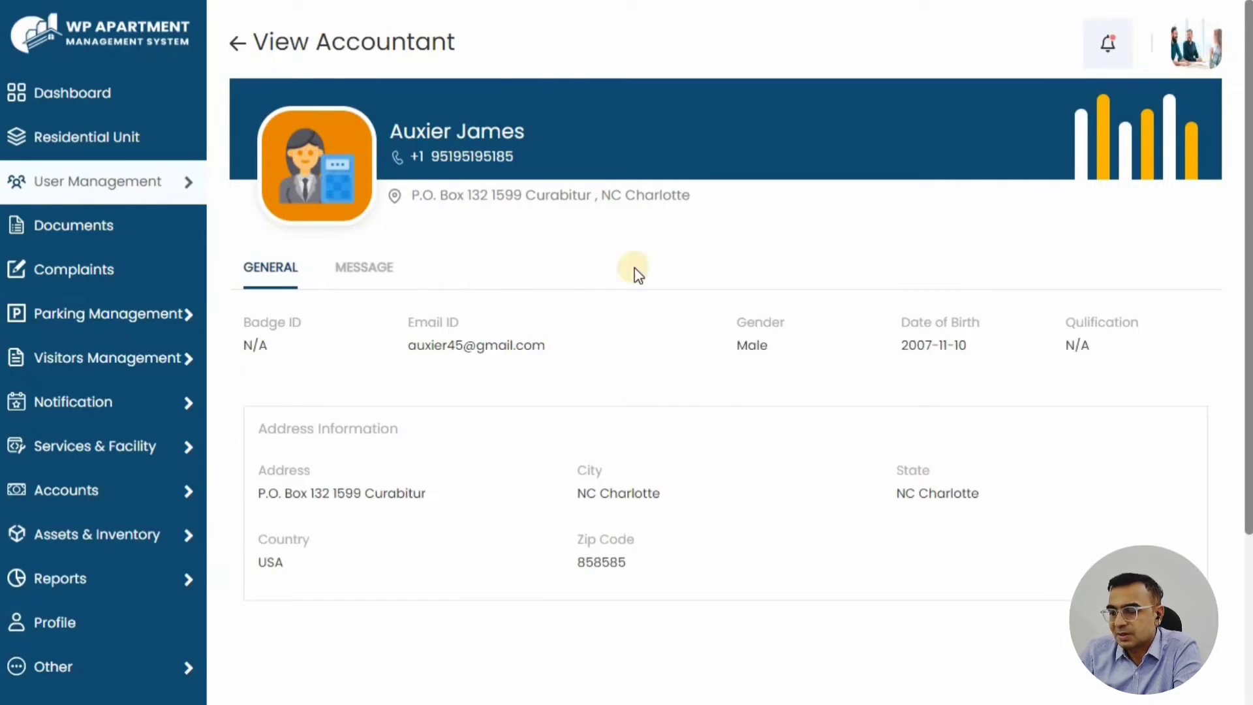
pyautogui.moveTo(205, 189)
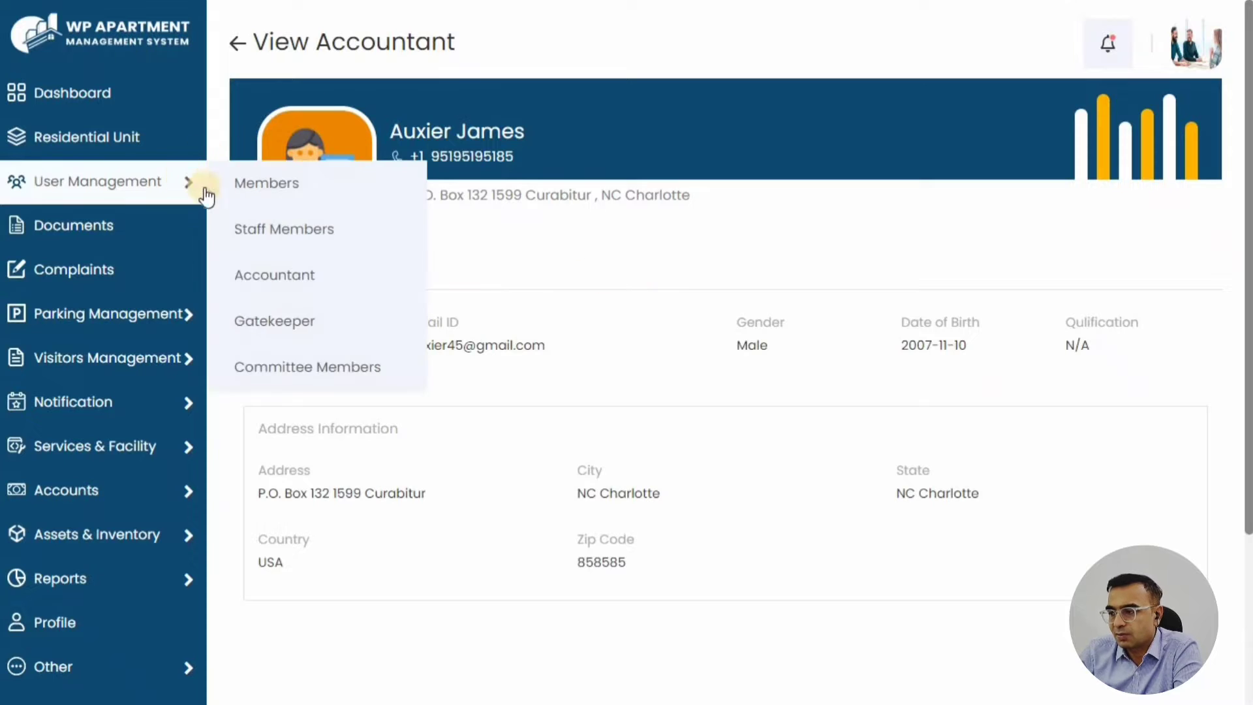
# Step: Open Gatekeeper and view the first gatekeeper's profile
pyautogui.click(288, 330)
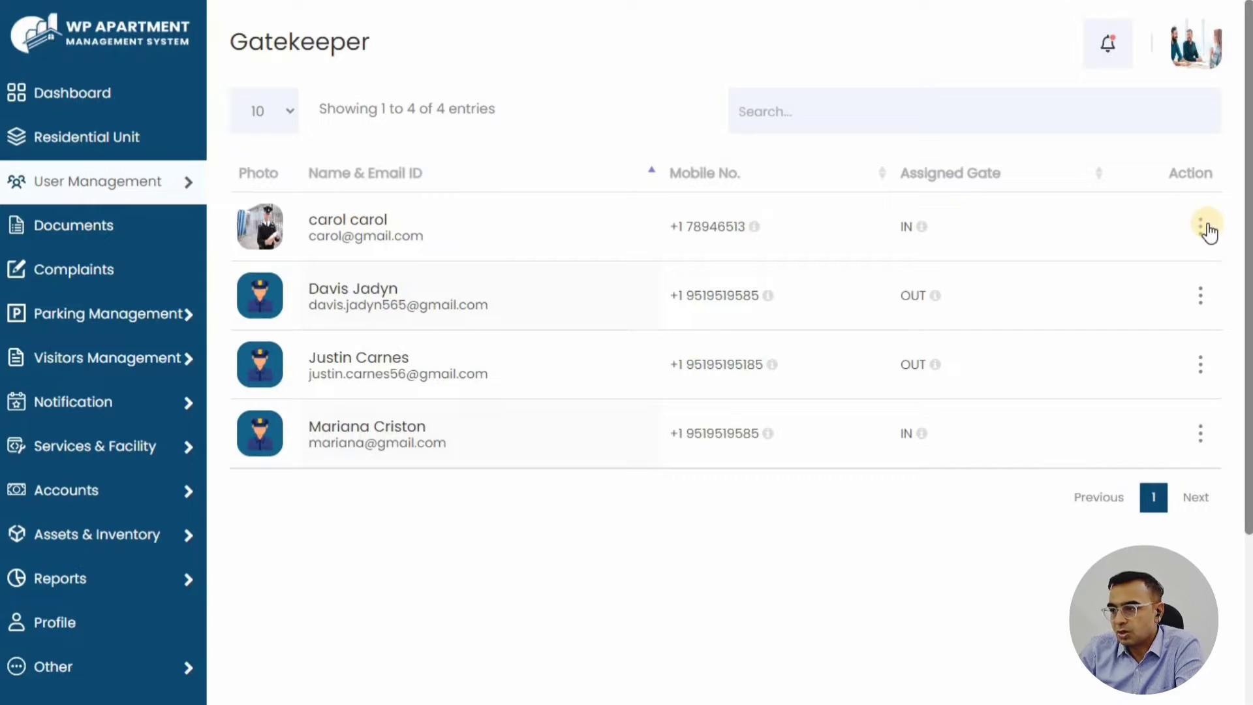
pyautogui.click(1201, 227)
pyautogui.click(1057, 263)
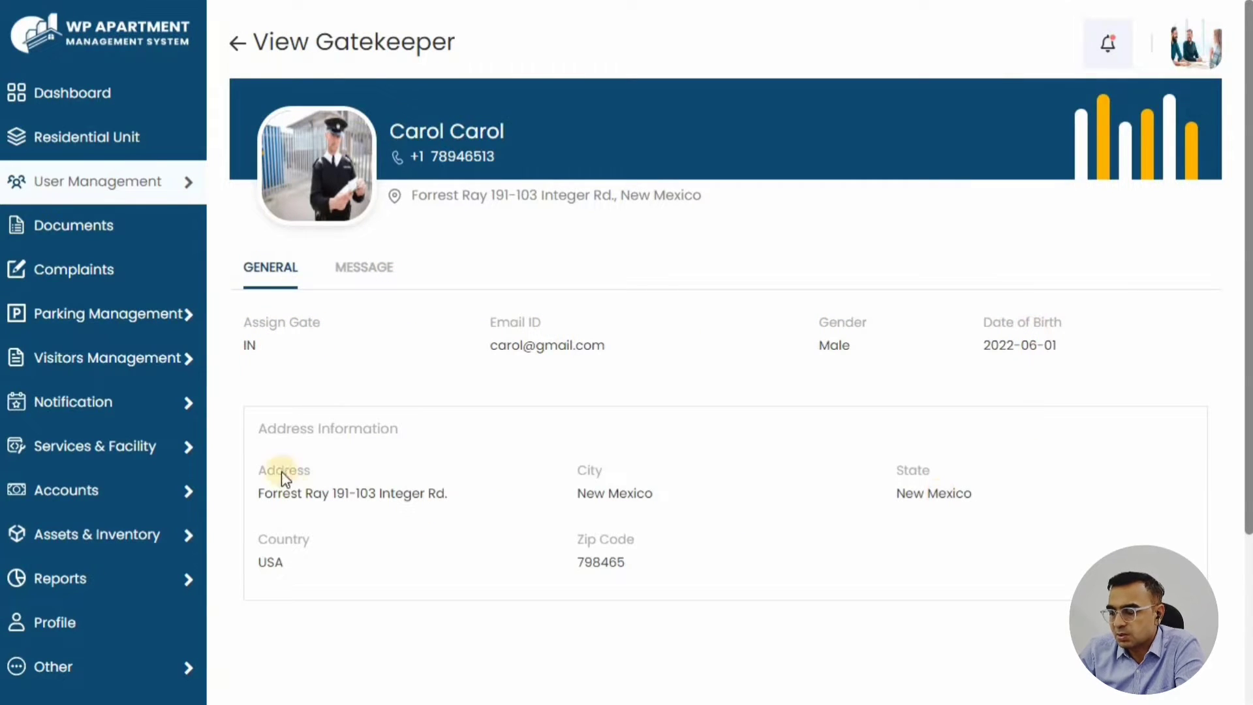
# Step: Open Committee Members and view the committee member's full profile with unit A104
pyautogui.moveTo(155, 202)
pyautogui.click(309, 368)
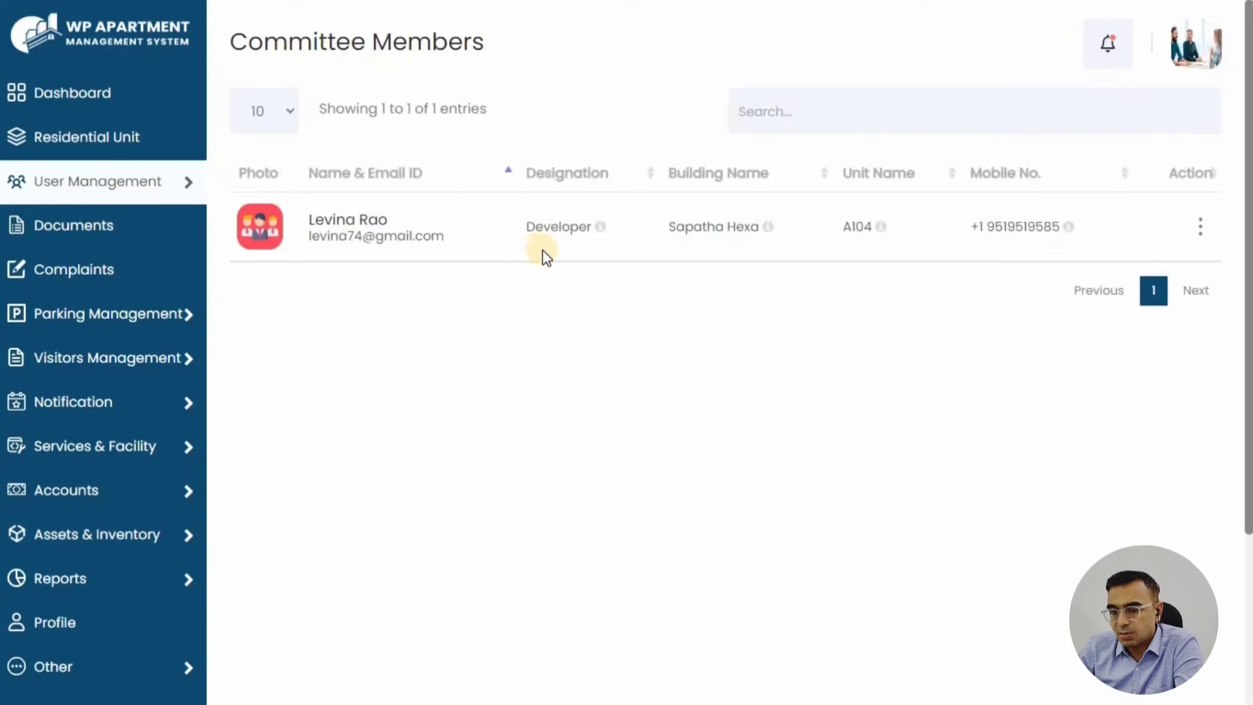
pyautogui.click(1201, 227)
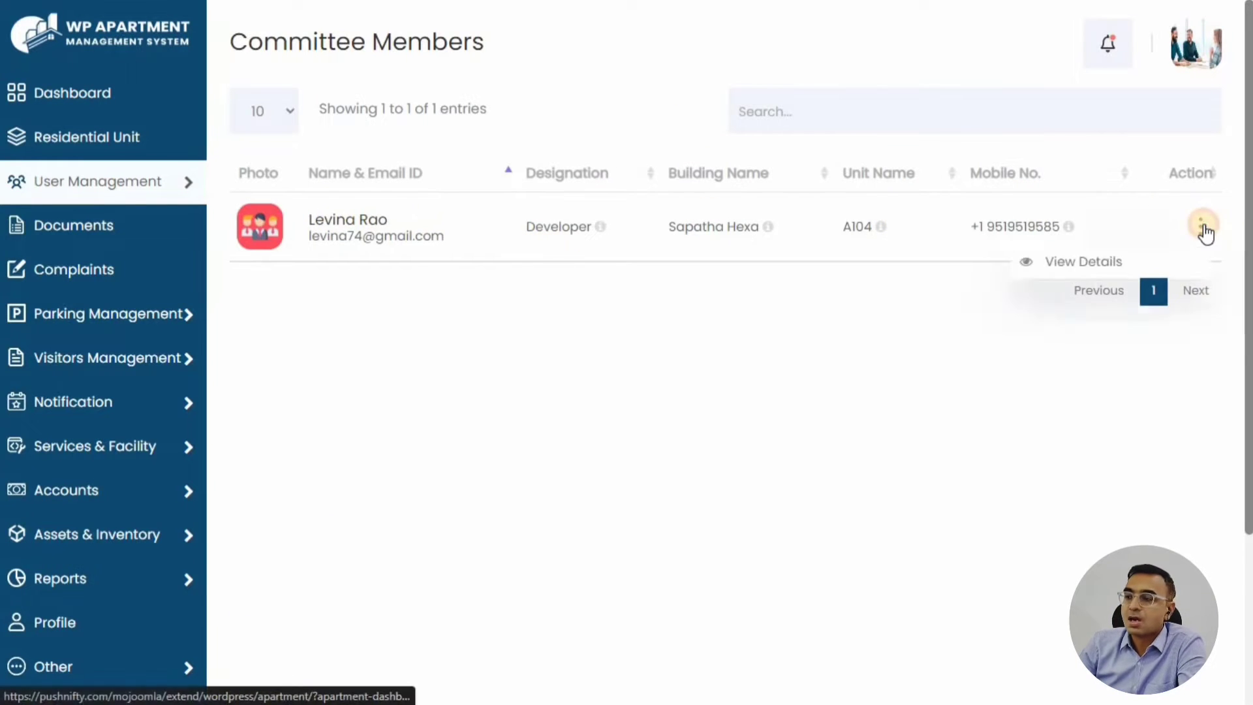
pyautogui.click(1073, 262)
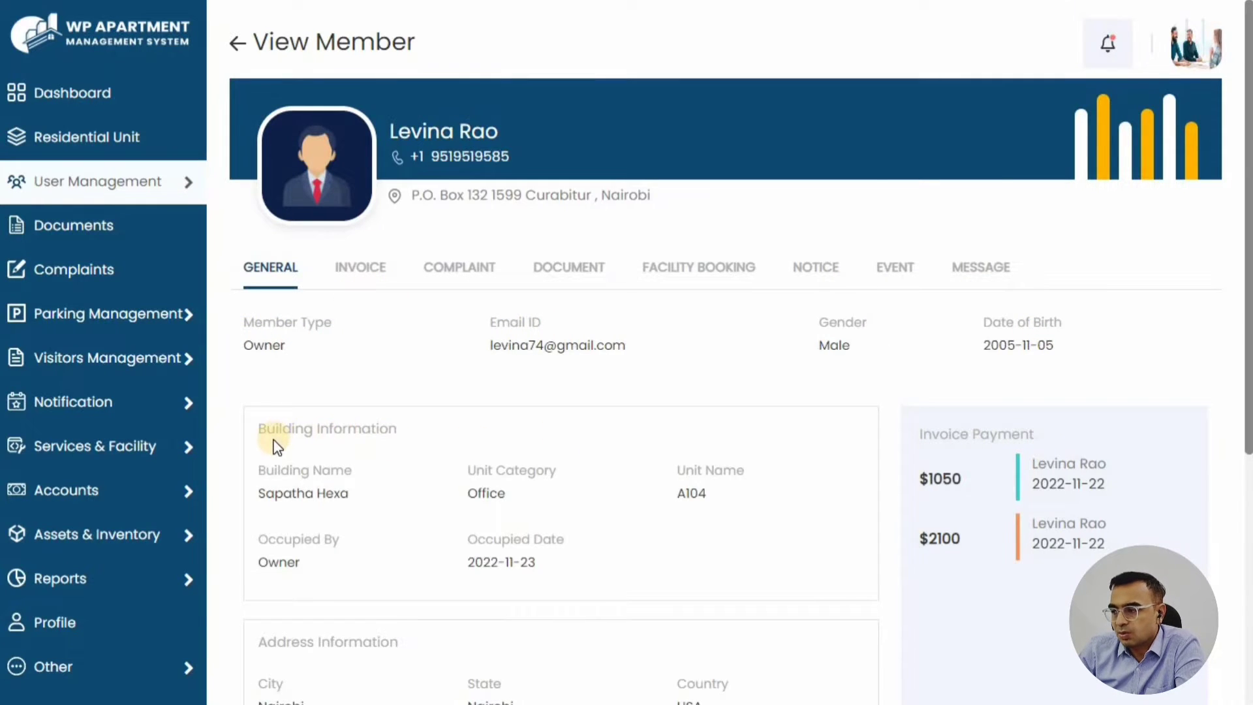
pyautogui.scroll(-5, 278, 446)
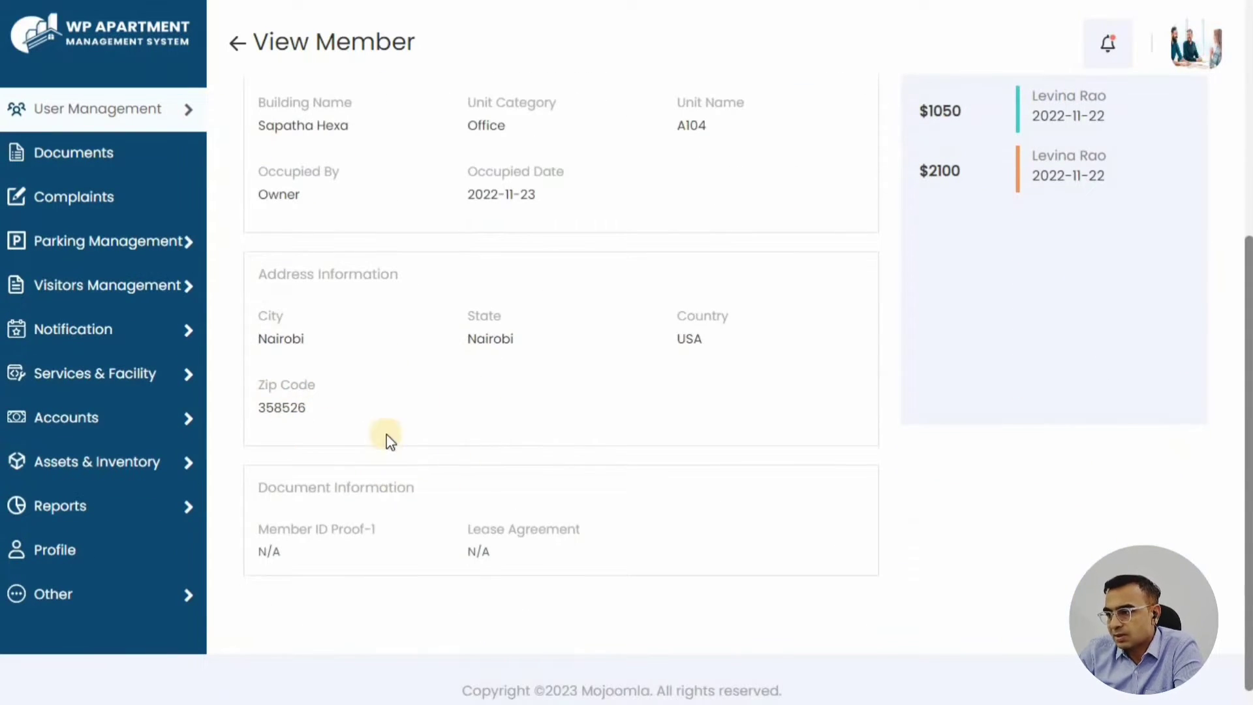
pyautogui.scroll(5, 387, 436)
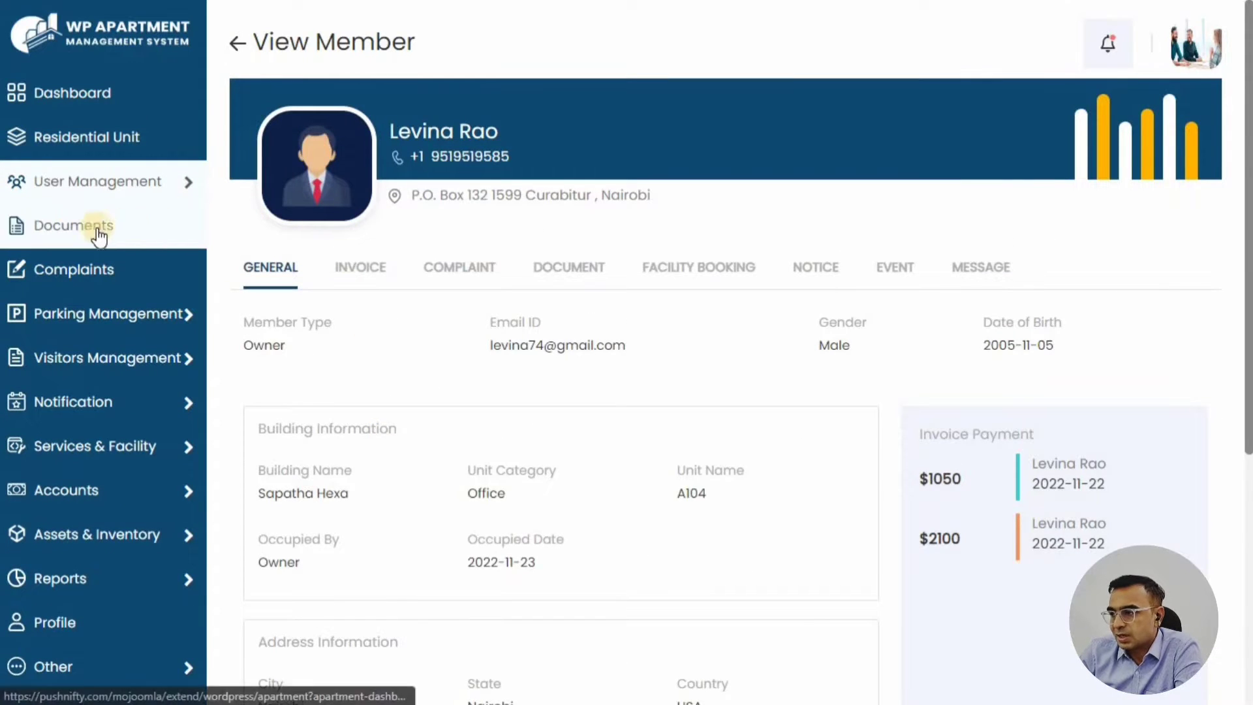
# Step: Open the Documents list and check the Ministry of Environment document's actions
pyautogui.click(88, 228)
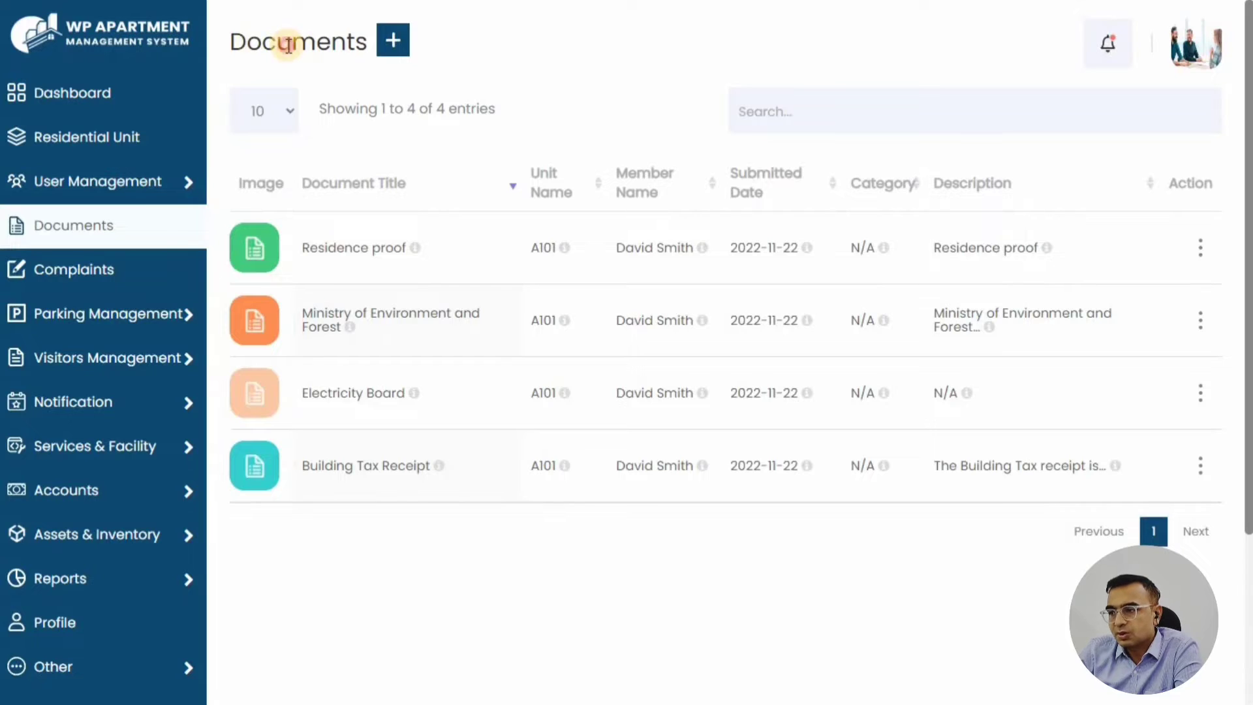
pyautogui.doubleClick(288, 45)
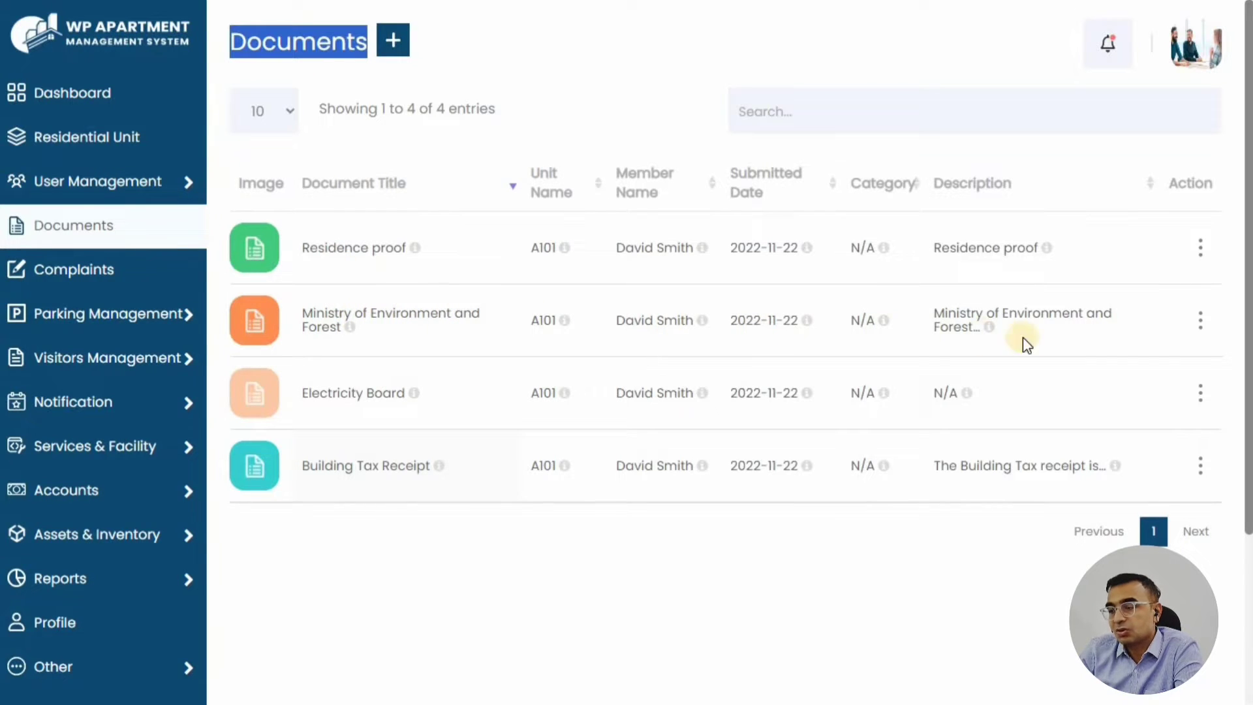
pyautogui.click(1198, 323)
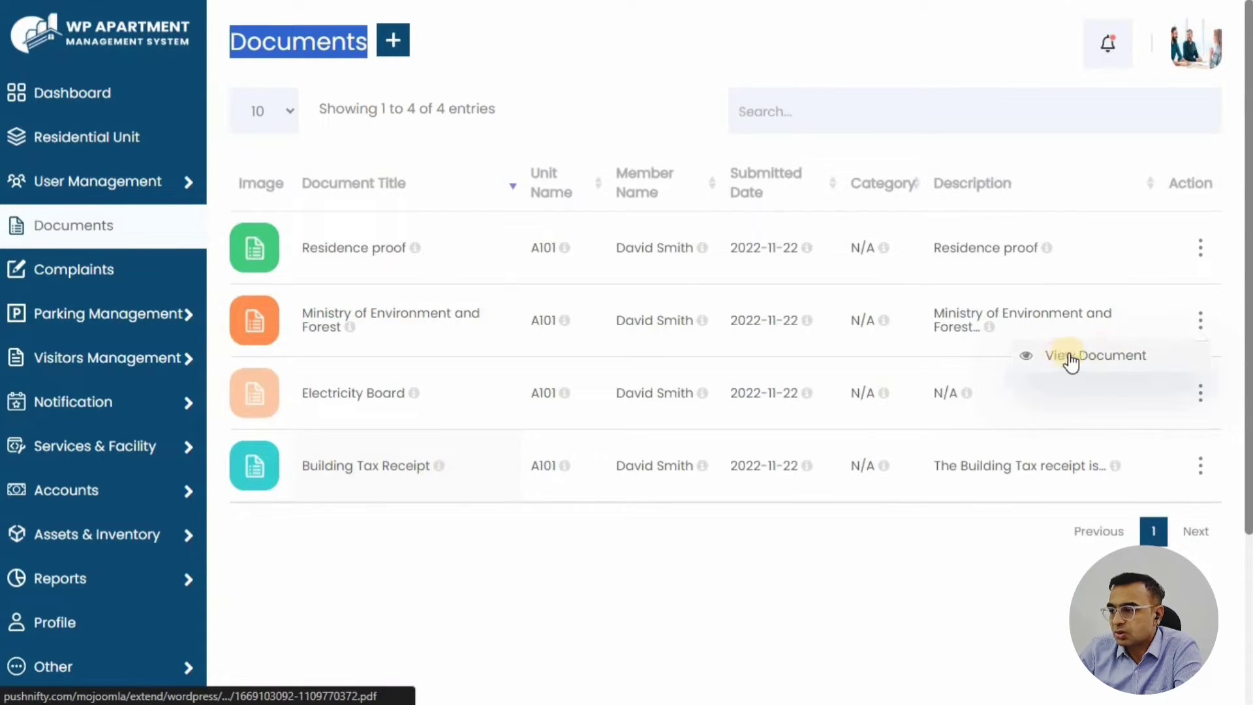
pyautogui.click(1041, 313)
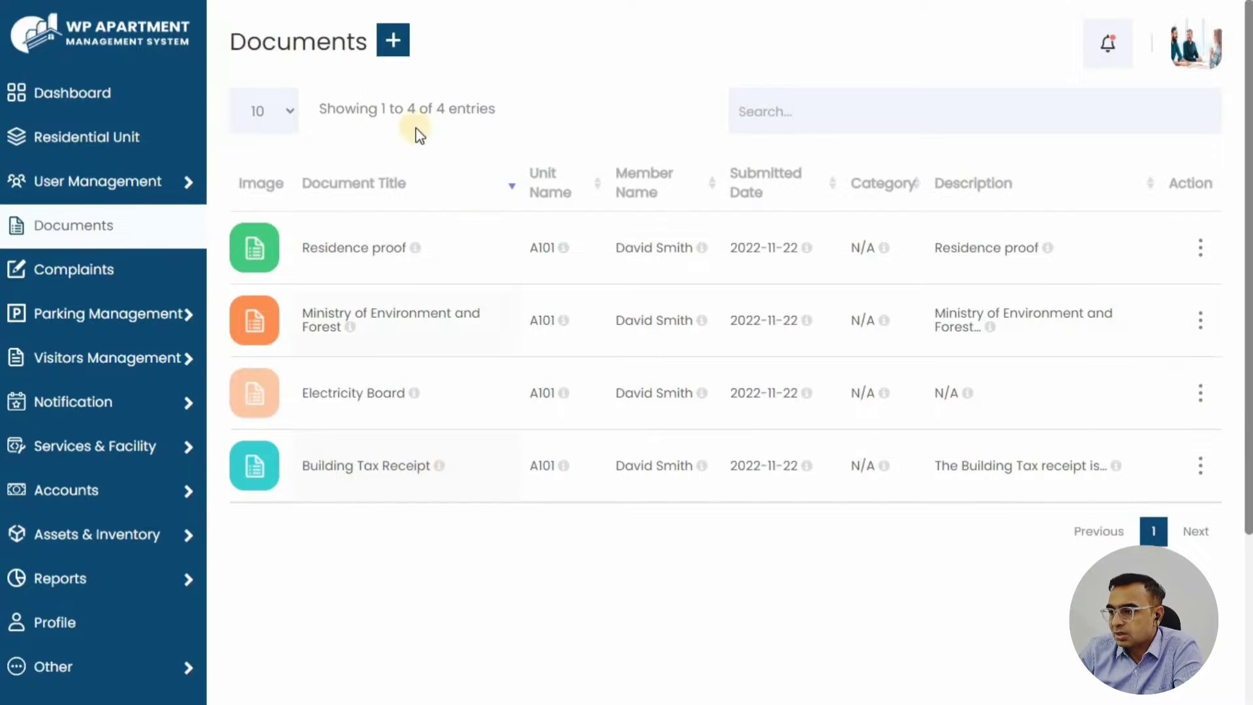
# Step: Start a Government Proof document titled Driving License with an image from Downloads
pyautogui.click(396, 46)
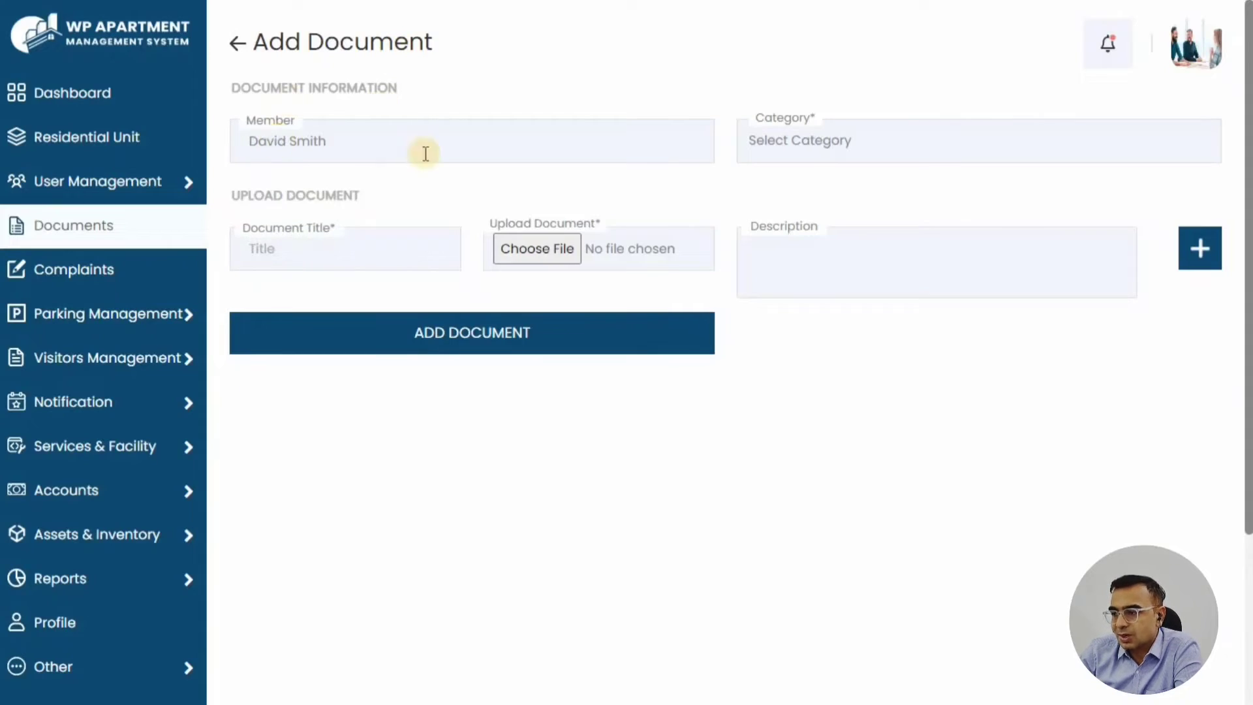
pyautogui.click(840, 145)
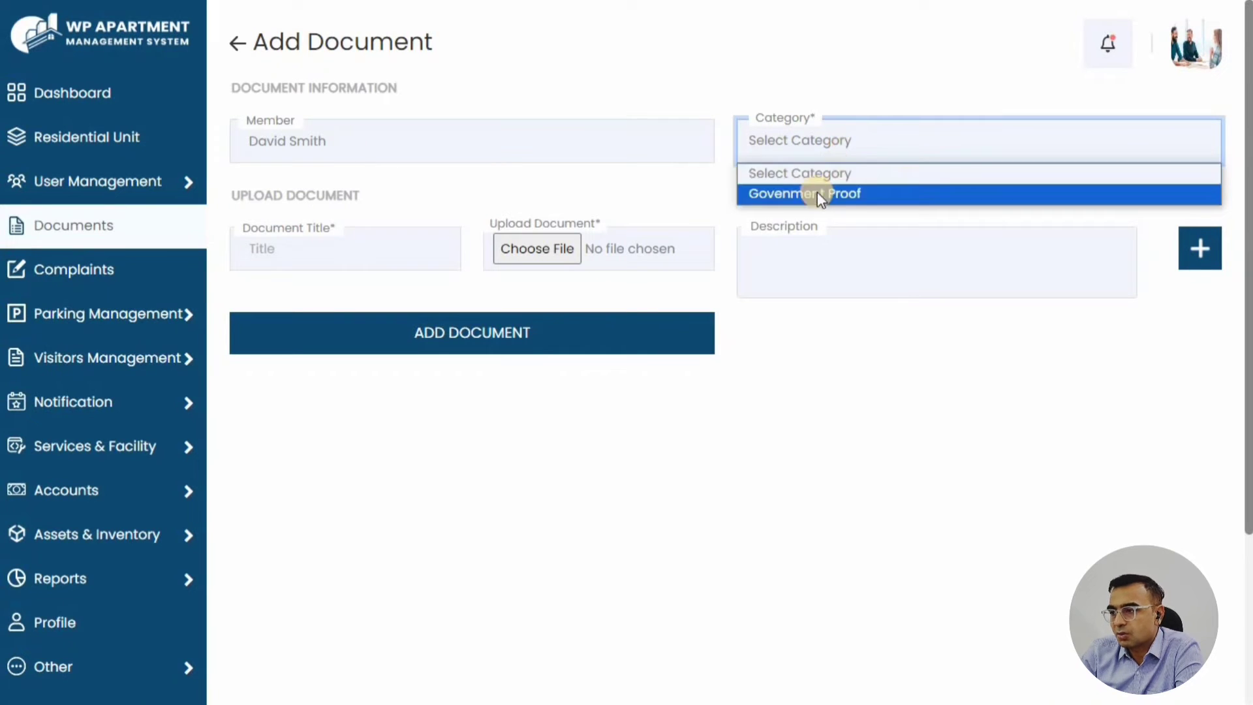
pyautogui.click(817, 192)
pyautogui.click(313, 251)
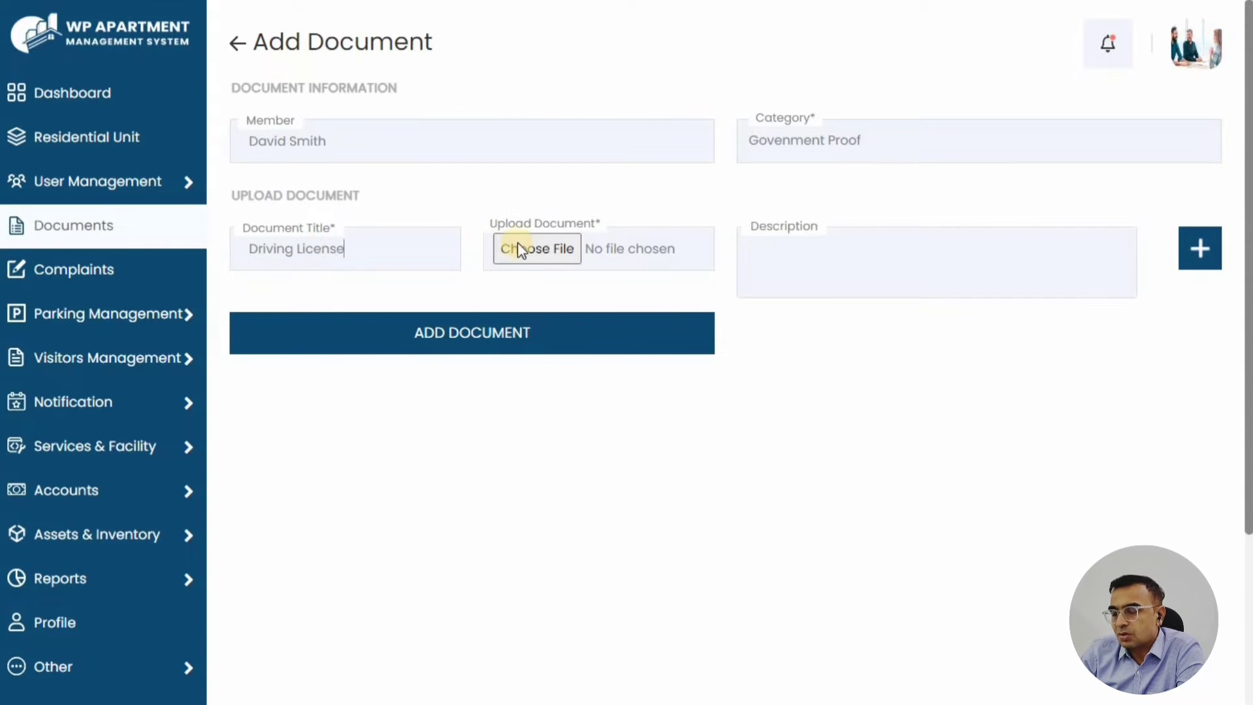
pyautogui.click(558, 254)
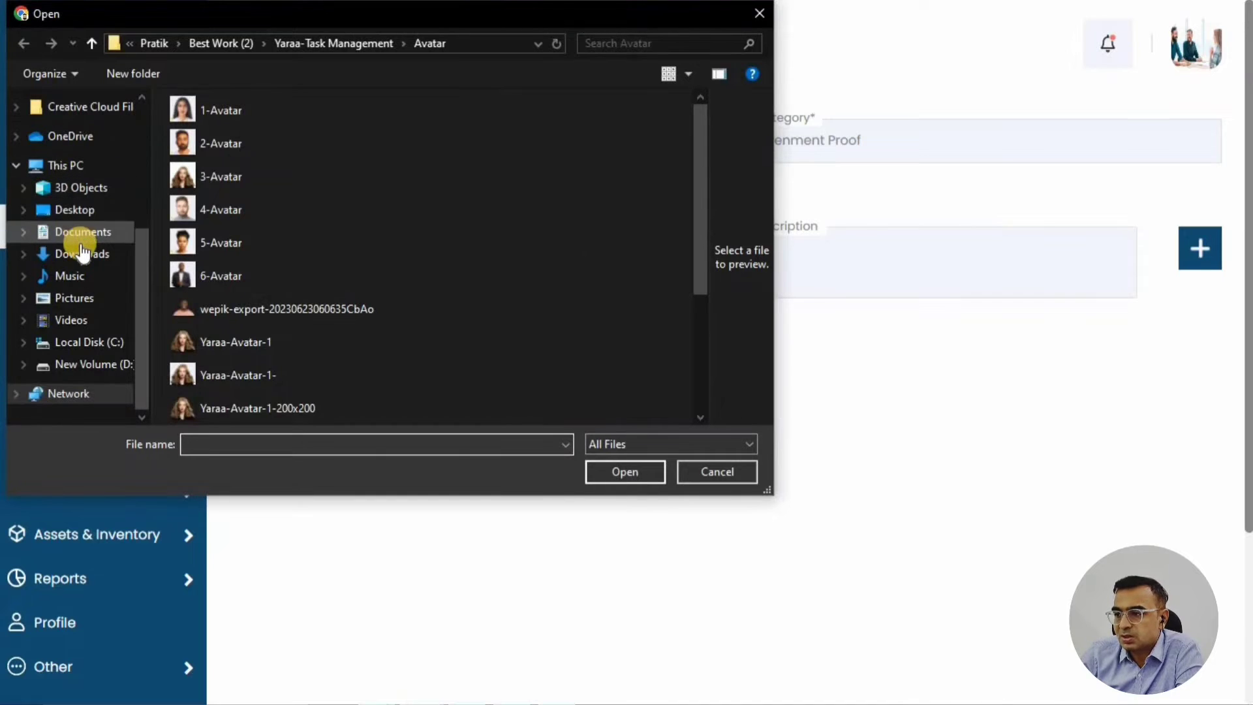
pyautogui.click(81, 256)
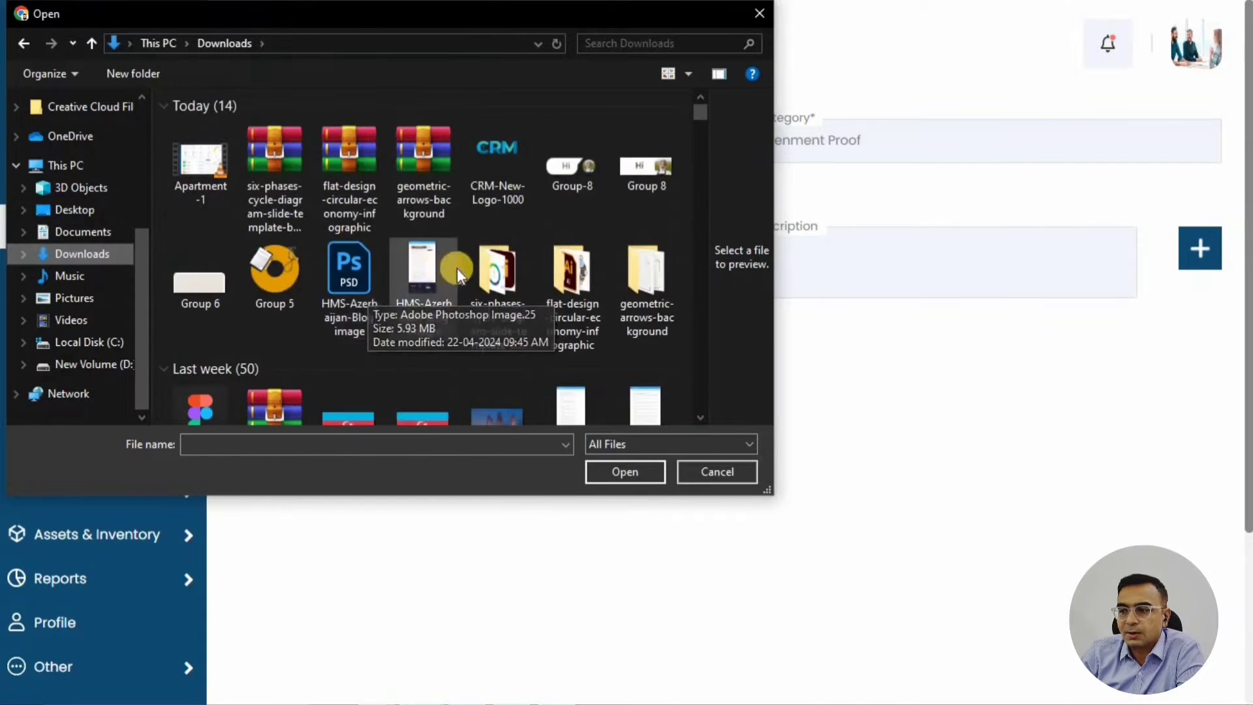
pyautogui.click(423, 273)
pyautogui.click(624, 471)
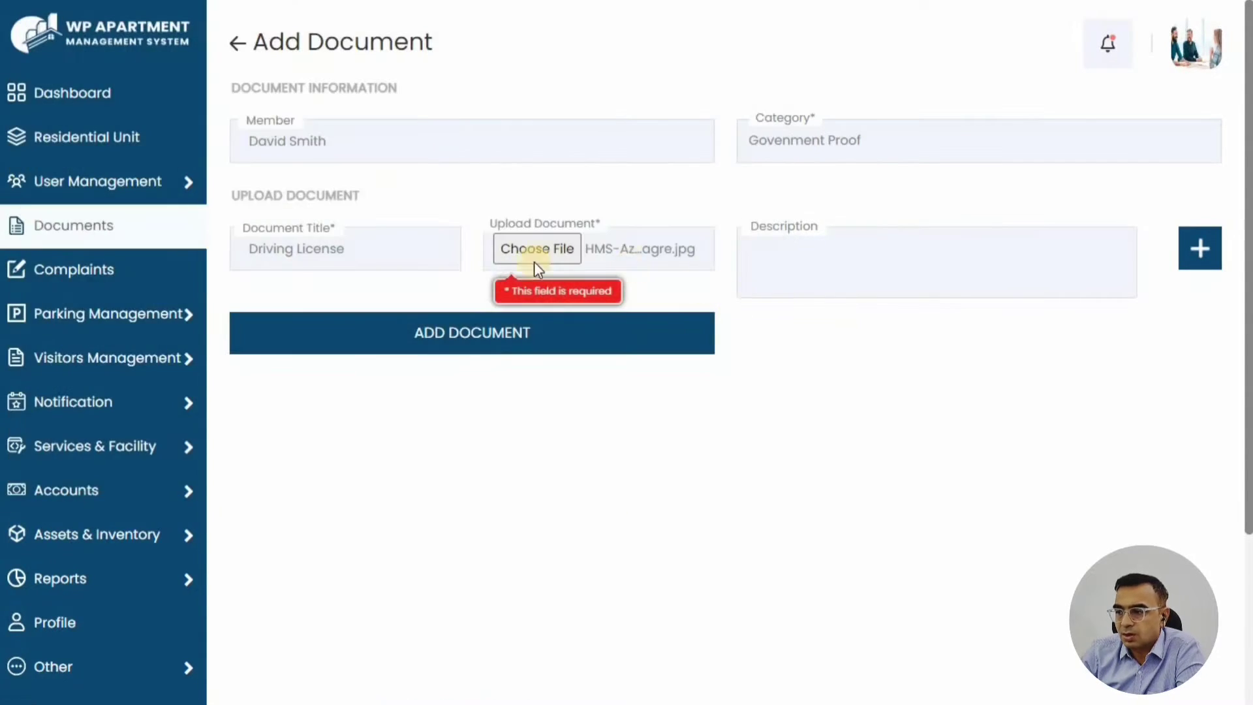
# Step: Add the description 'This is my document' and save the new document
pyautogui.click(781, 246)
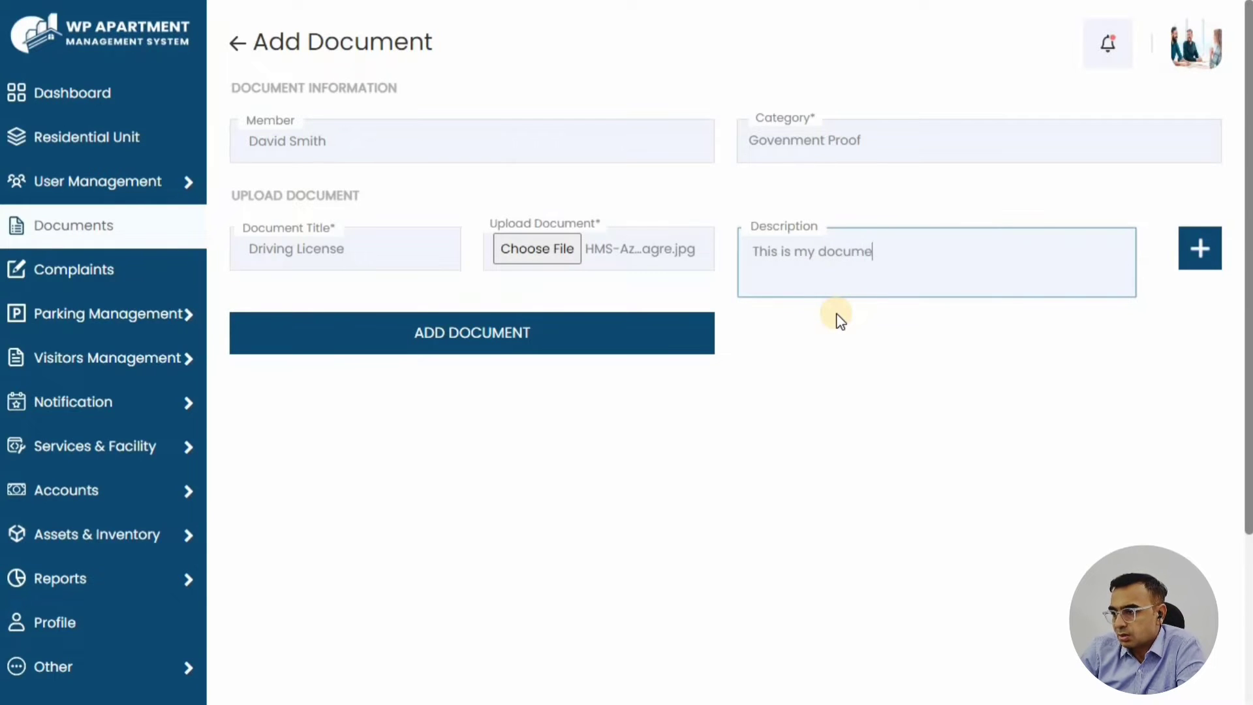
pyautogui.click(805, 316)
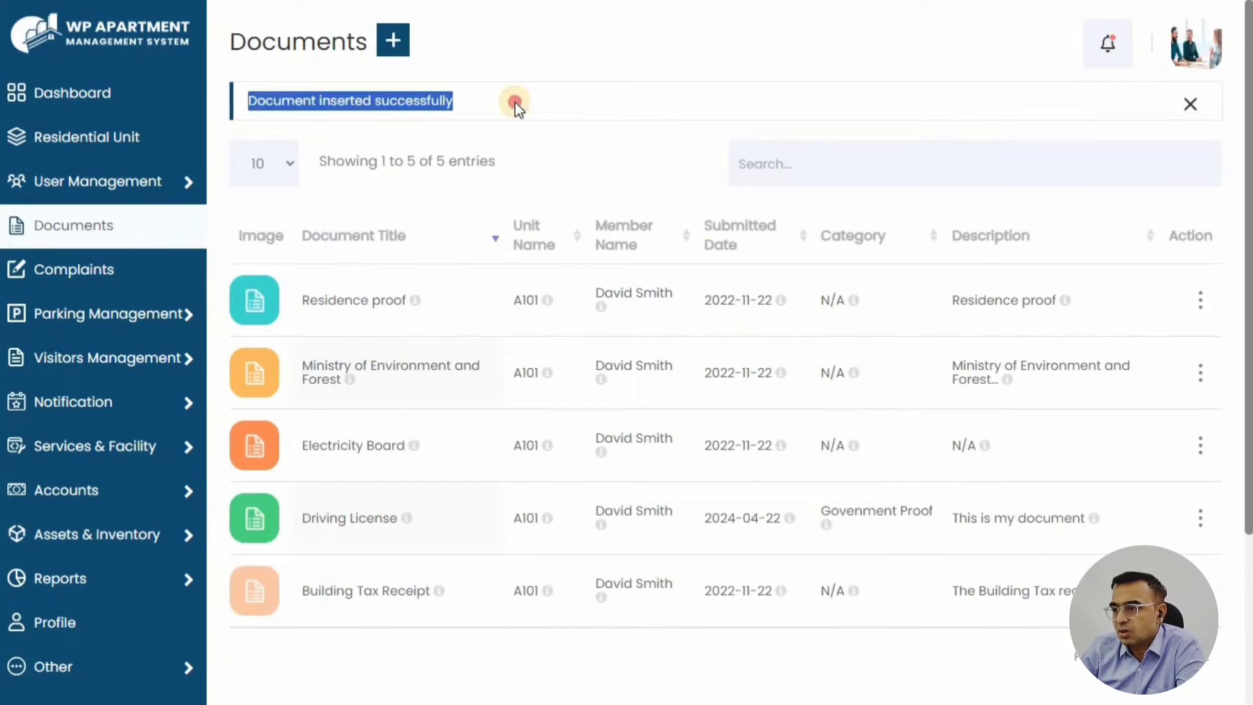
pyautogui.click(515, 102)
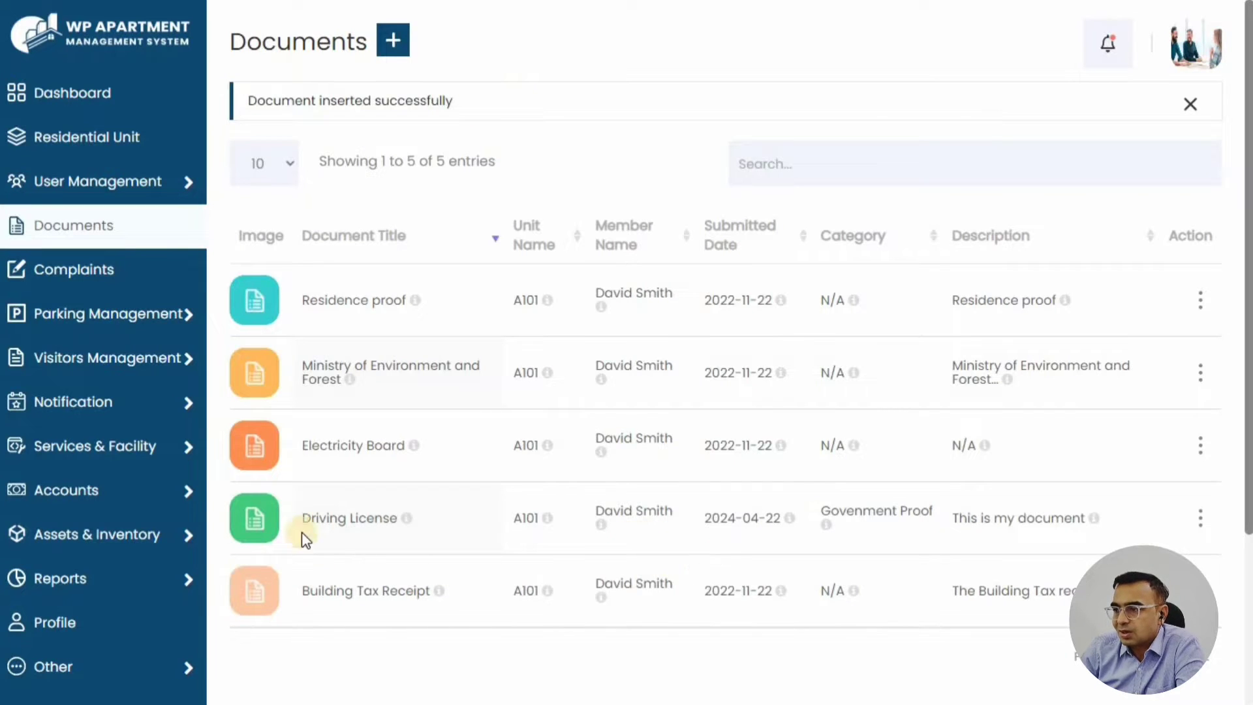
pyautogui.moveTo(335, 516); pyautogui.dragTo(387, 532)
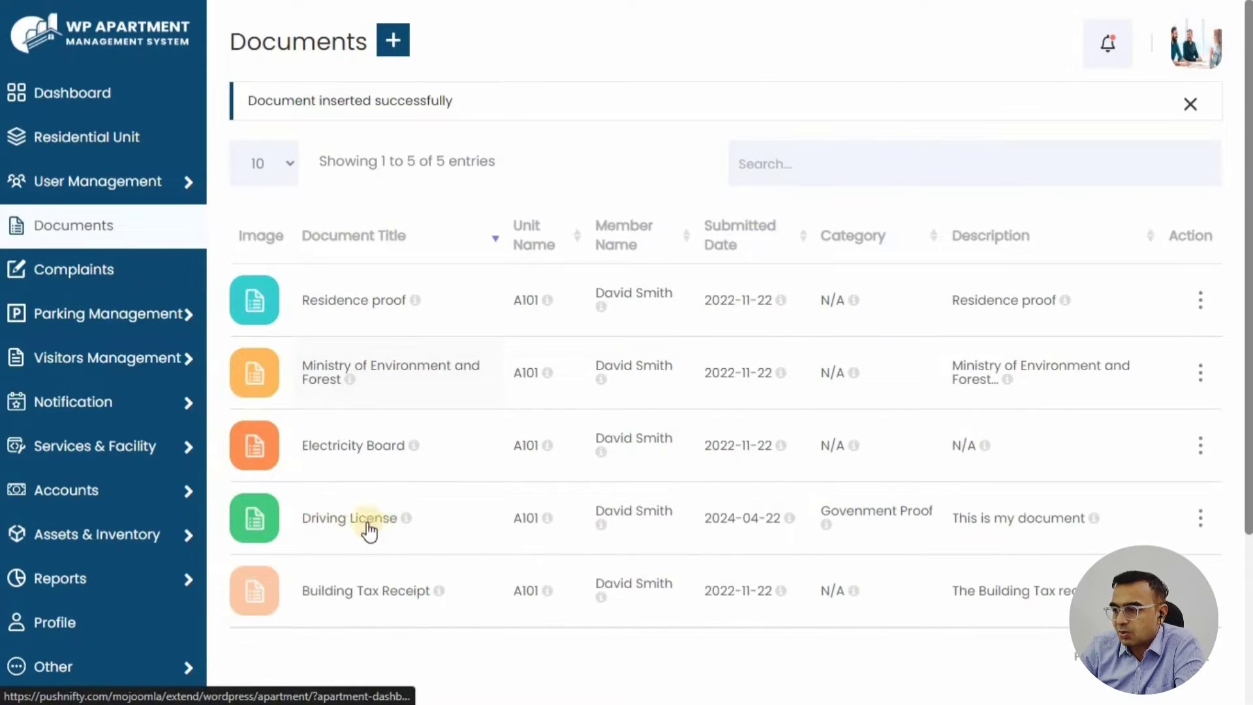
# Step: View the closed parking suggestion's details in Complaints, then open a blank Add Complaint form
pyautogui.click(88, 265)
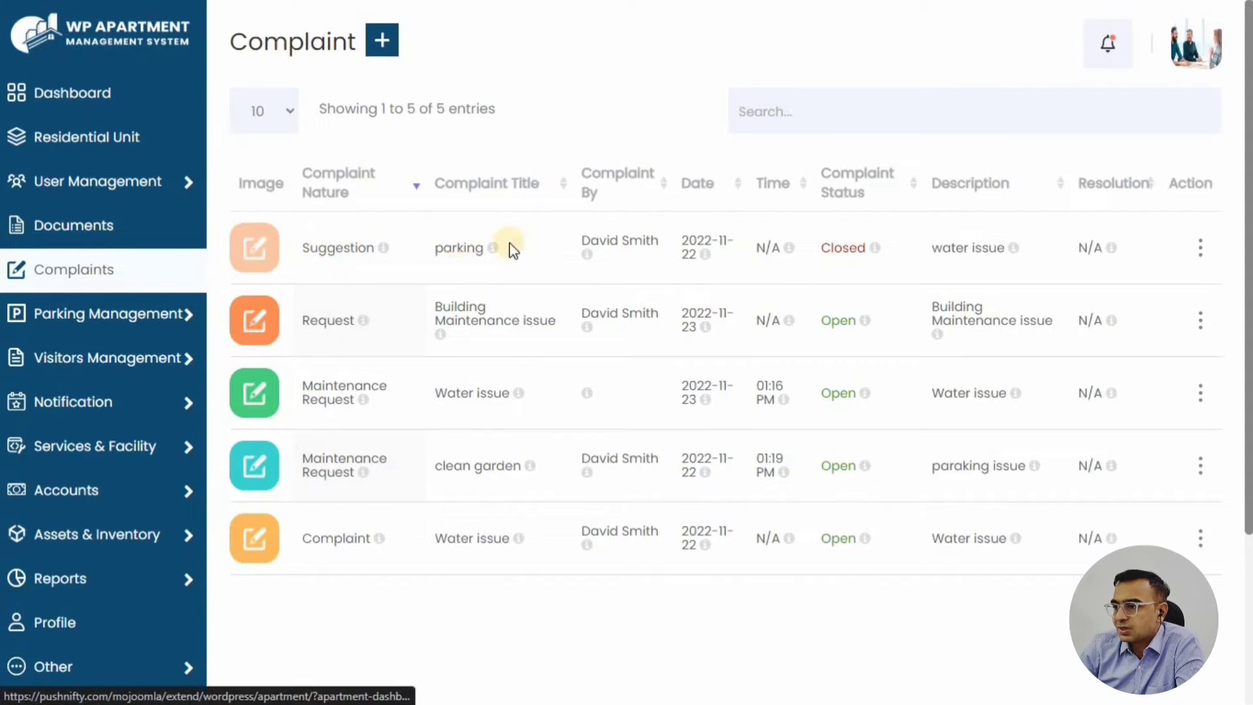
pyautogui.doubleClick(831, 251)
pyautogui.doubleClick(834, 321)
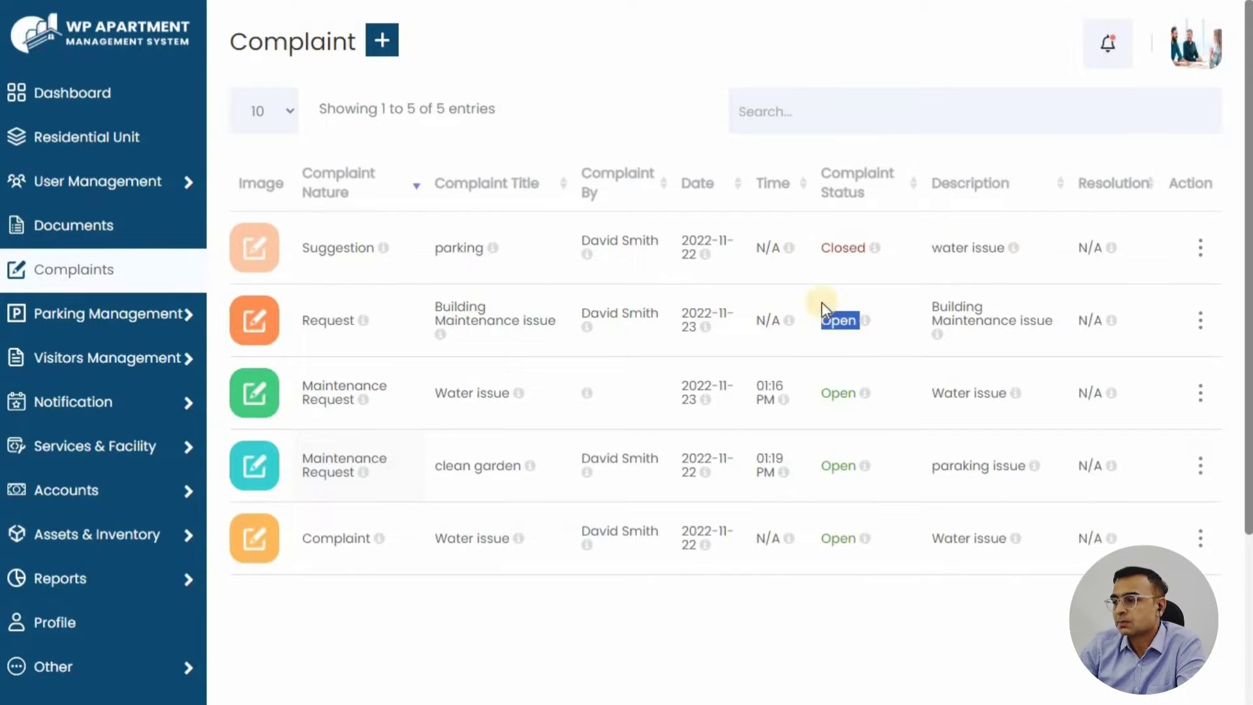
pyautogui.click(1200, 248)
pyautogui.click(1083, 285)
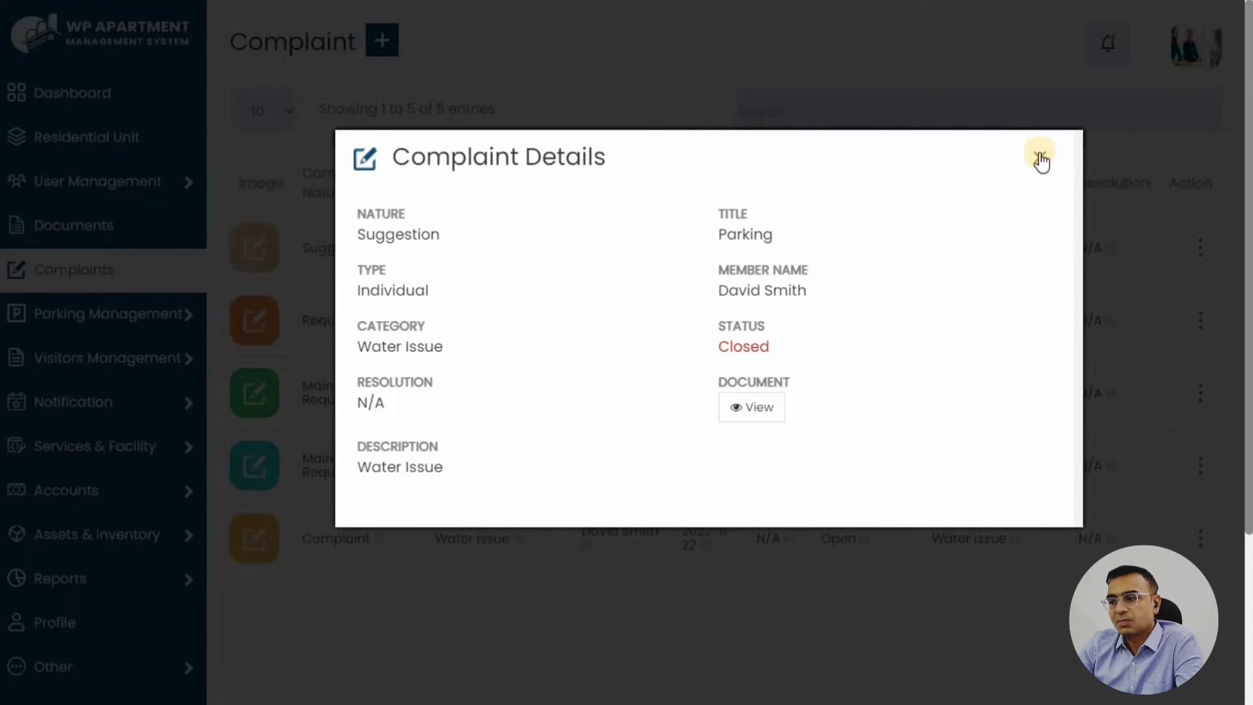
pyautogui.click(1040, 157)
pyautogui.click(388, 41)
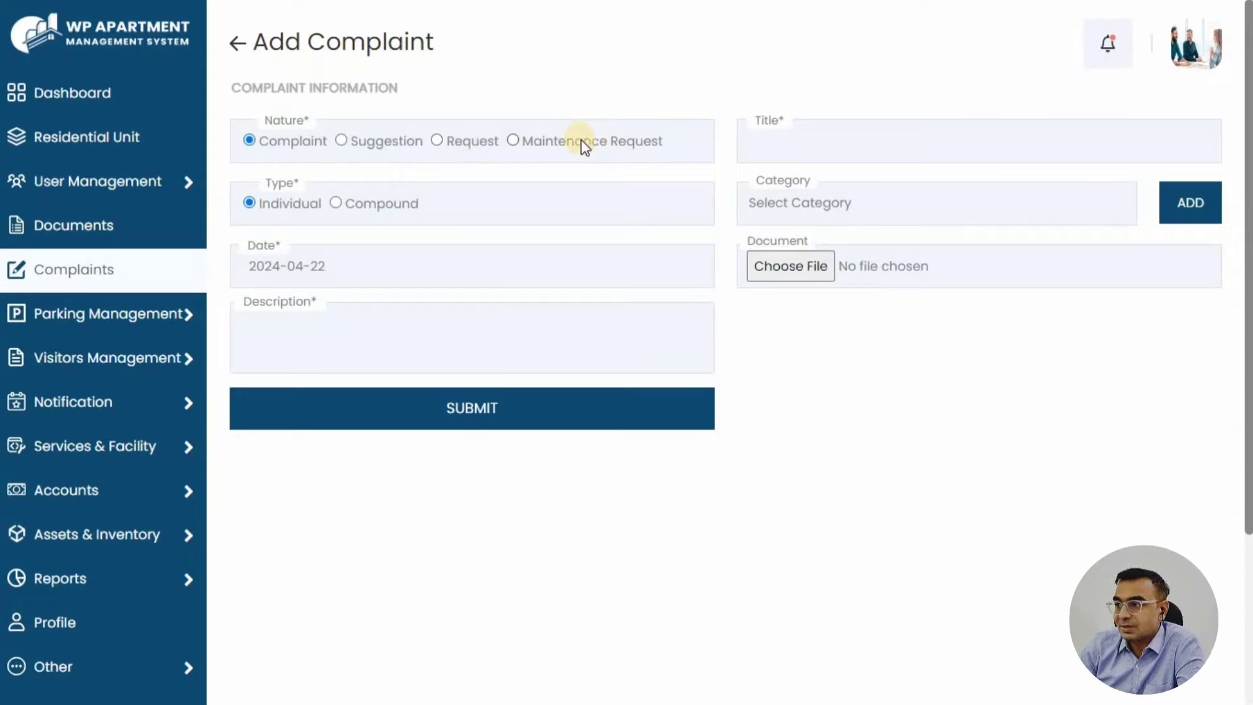
# Step: Mark the entry as a compound Suggestion titled 'Lift Cleaning'
pyautogui.click(363, 139)
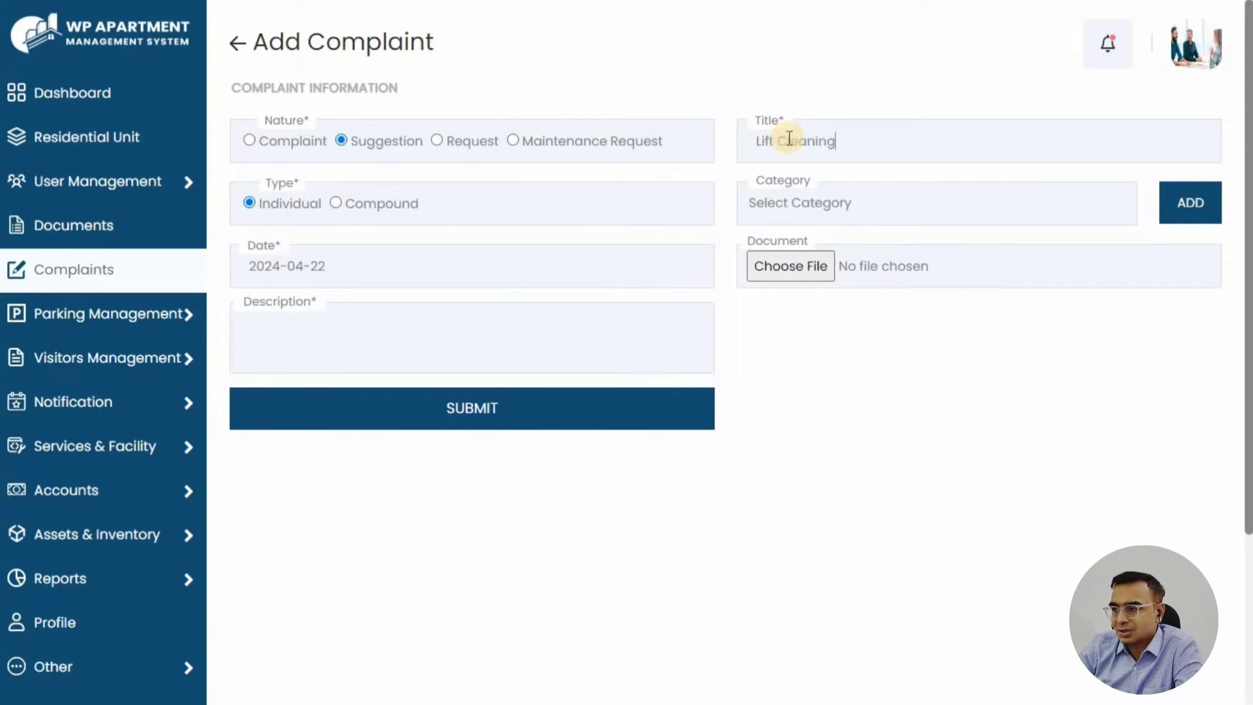
pyautogui.press('Tab')
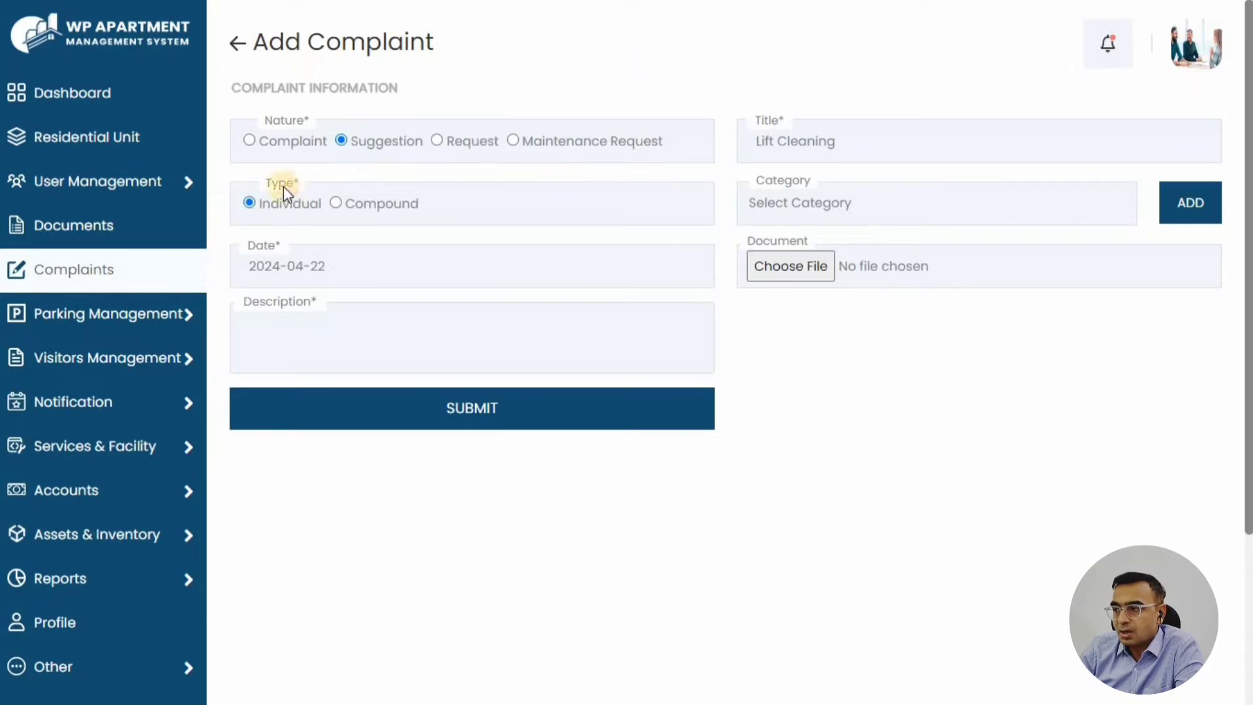
pyautogui.click(348, 204)
pyautogui.click(823, 210)
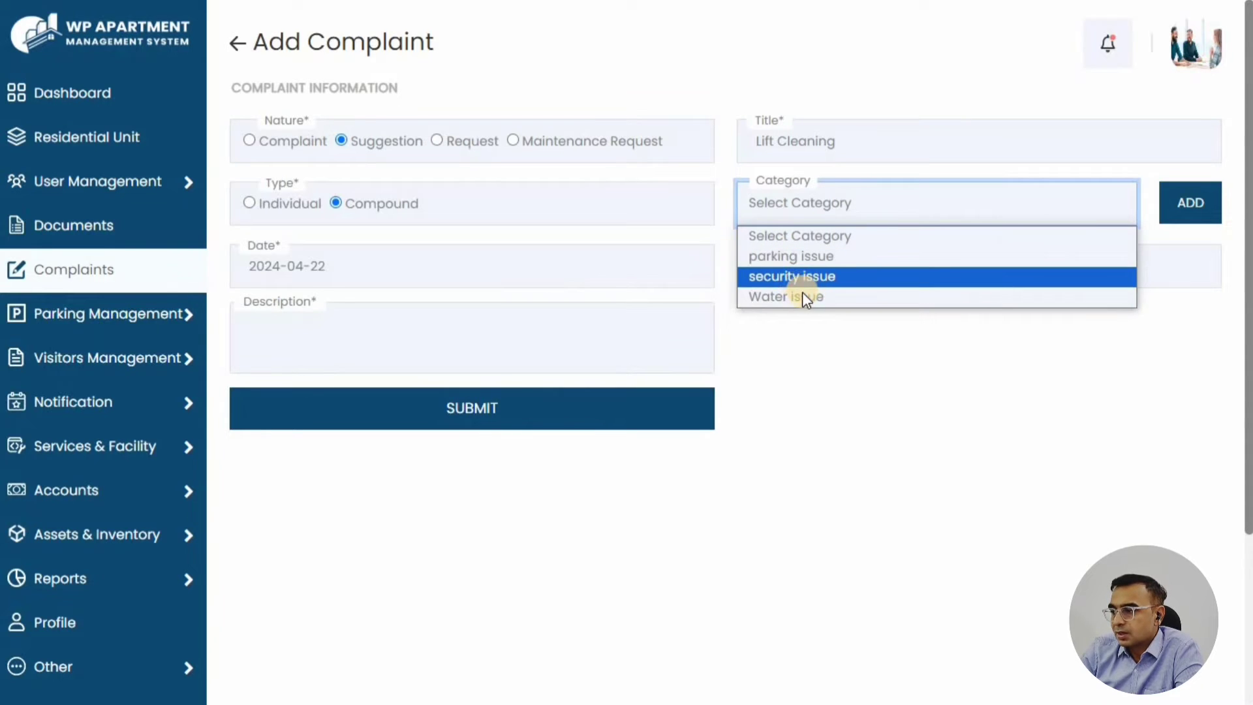
pyautogui.click(1195, 213)
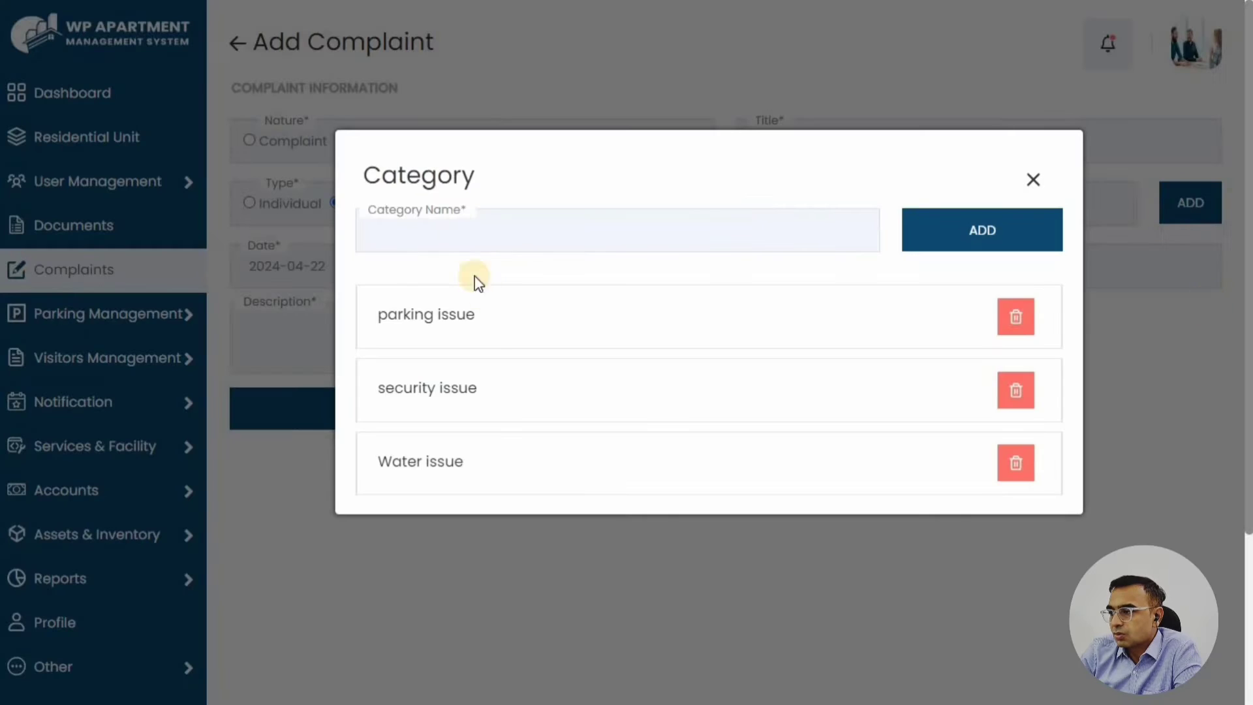
# Step: Add Lift as a new complaint category in the category manager
pyautogui.click(461, 227)
pyautogui.write('Lift')
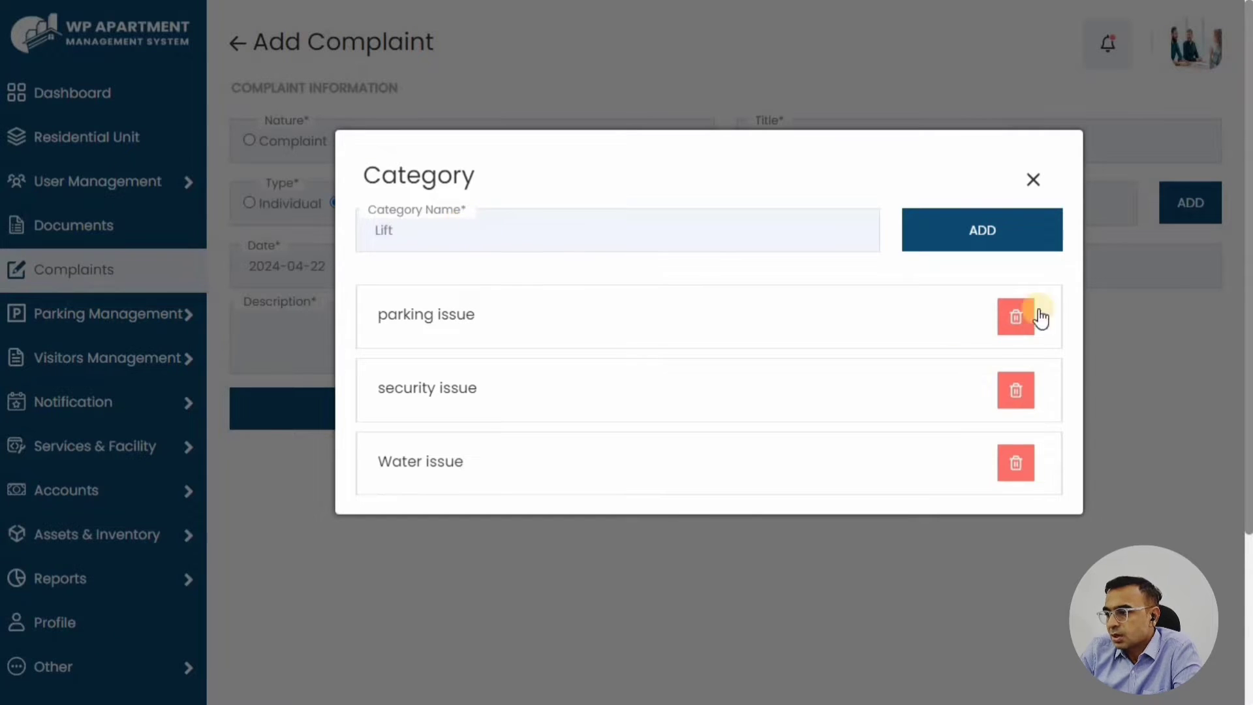
pyautogui.click(971, 230)
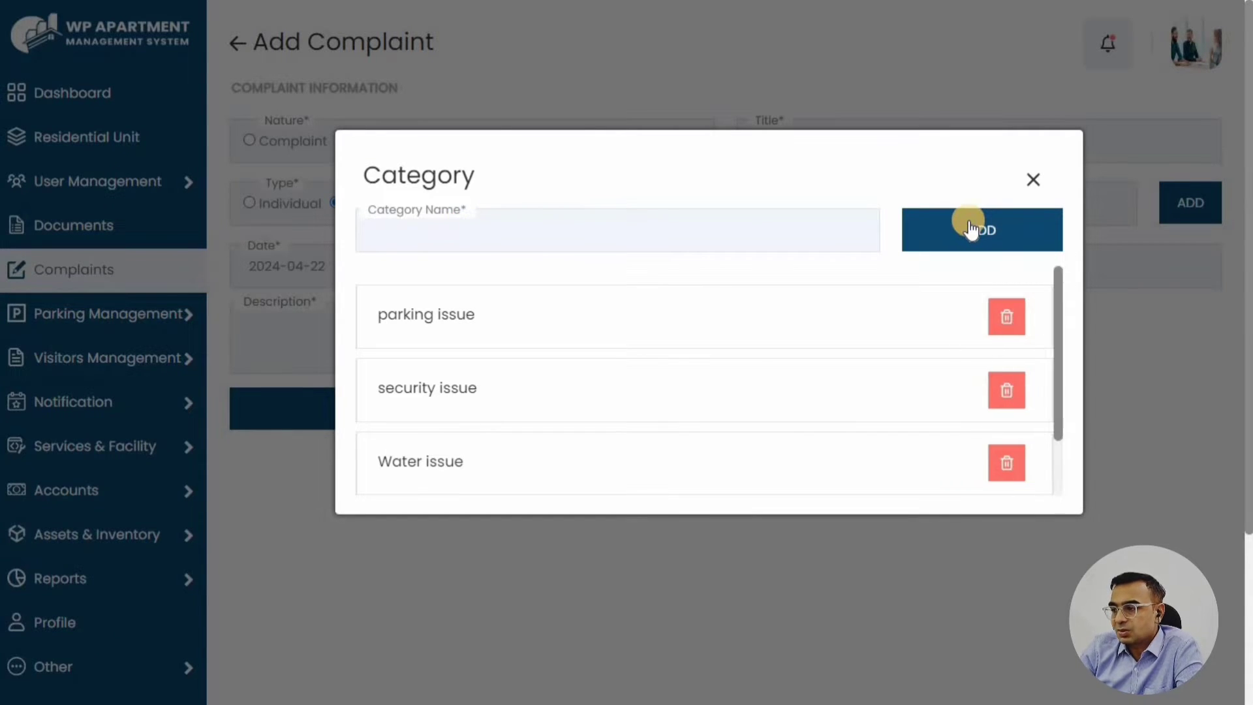
pyautogui.scroll(-3, 355, 414)
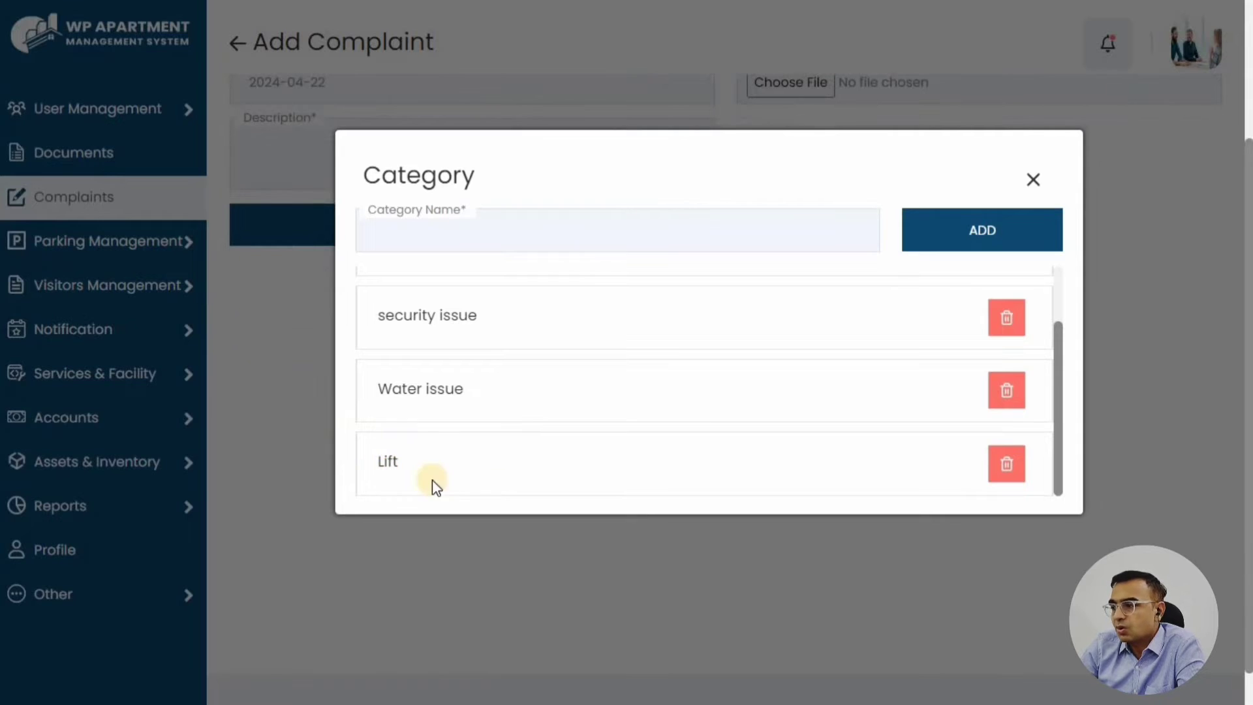
pyautogui.scroll(2, 490, 483)
pyautogui.scroll(3, 558, 471)
pyautogui.click(1032, 178)
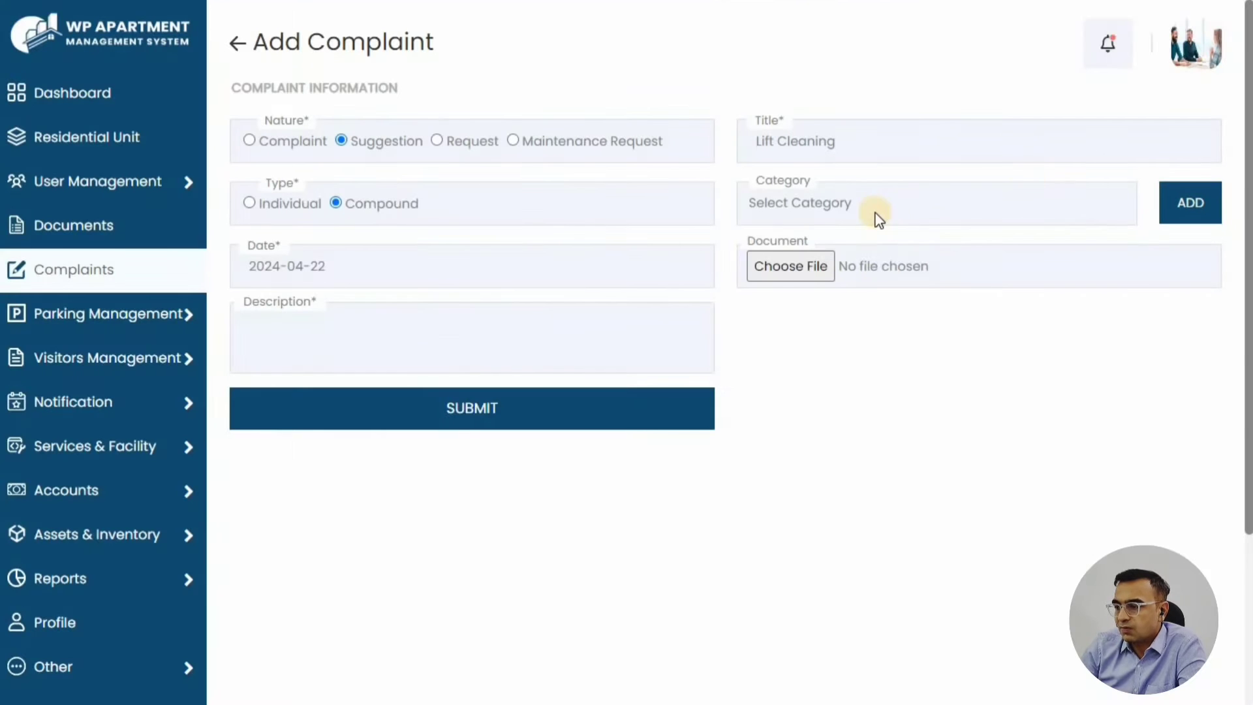
# Step: Set category Lift, describe it as 'Lift needs to be cleaned' and submit
pyautogui.click(871, 210)
pyautogui.click(754, 315)
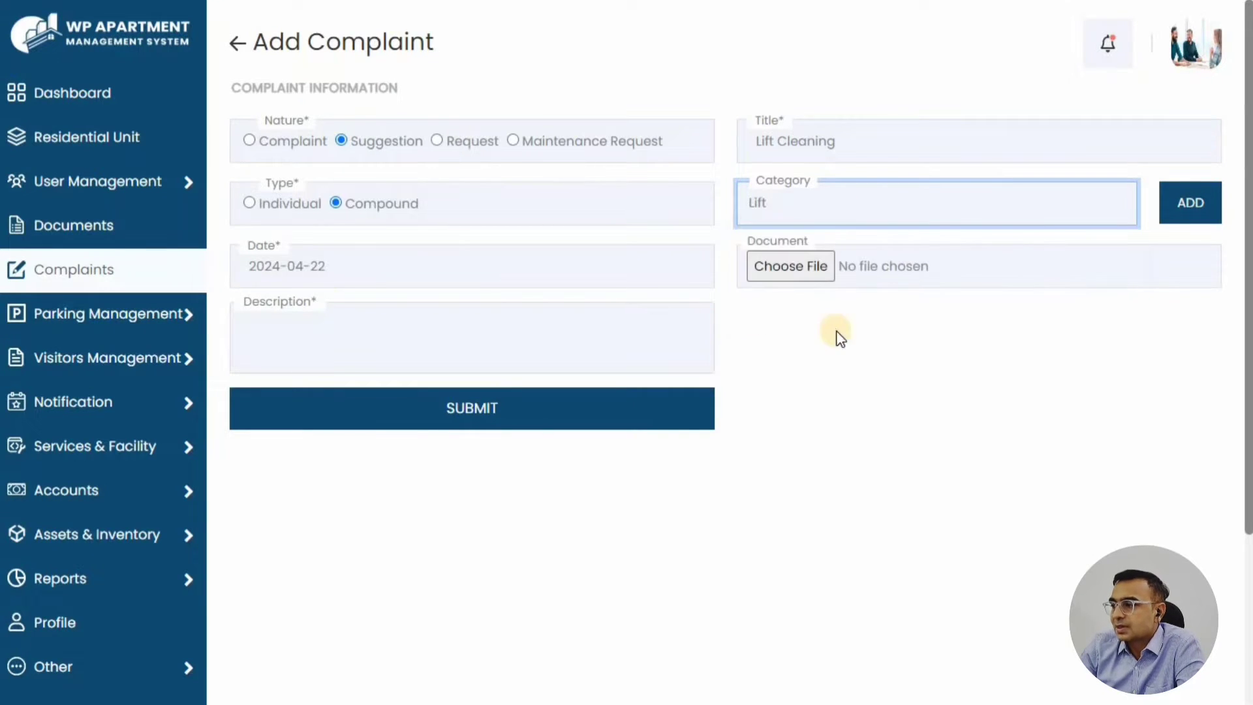
pyautogui.click(321, 316)
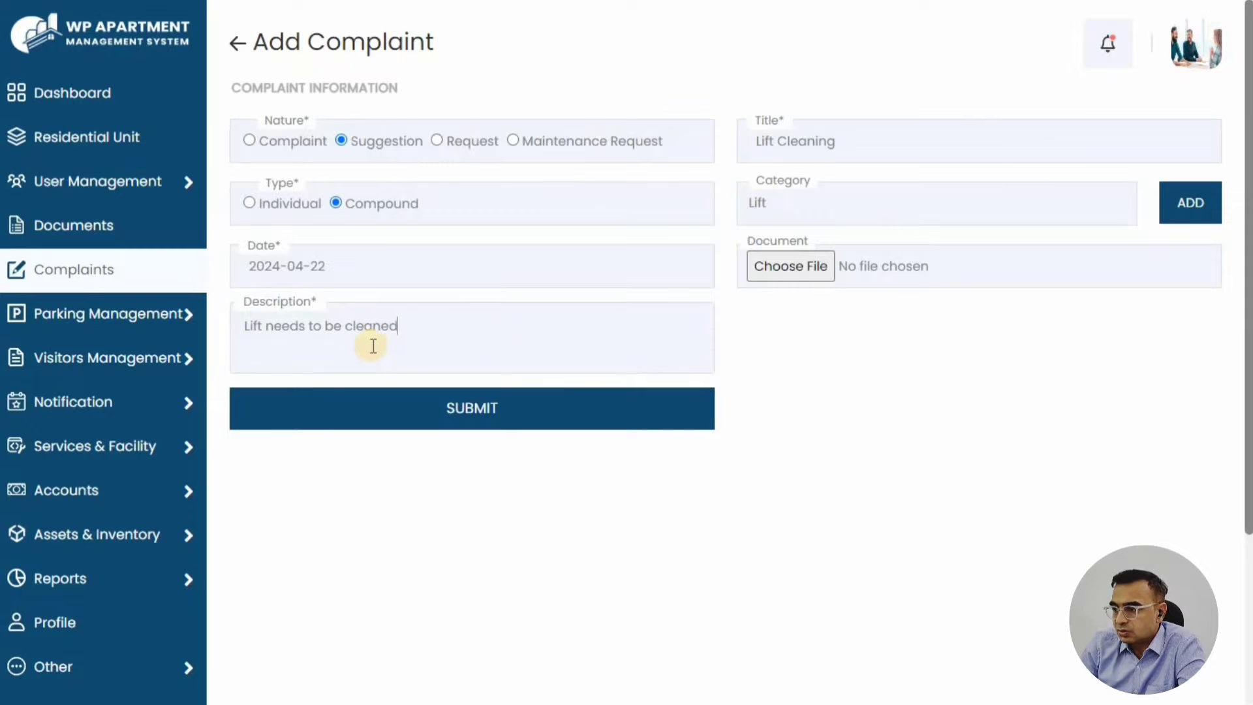
pyautogui.click(453, 406)
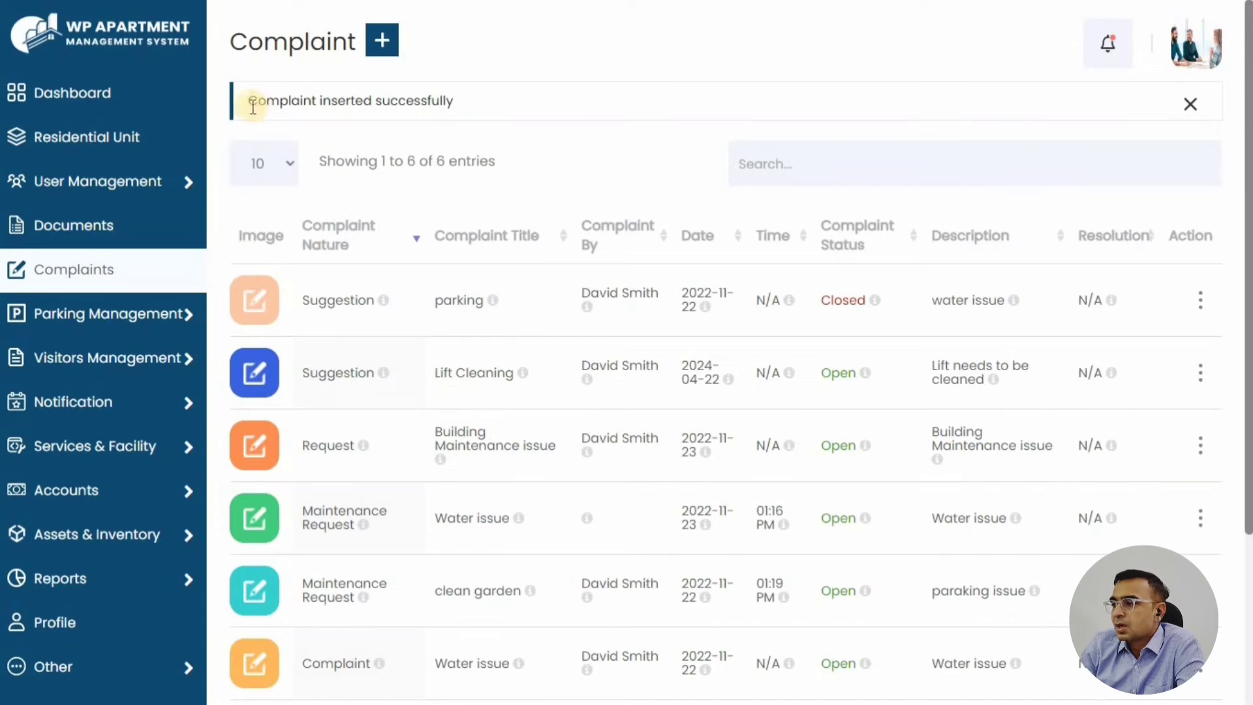
pyautogui.moveTo(246, 103); pyautogui.dragTo(534, 162)
# Step: Highlight the new Lift Cleaning row in the complaint list
pyautogui.click(554, 150)
pyautogui.scroll(-3, 558, 167)
pyautogui.scroll(2, 566, 221)
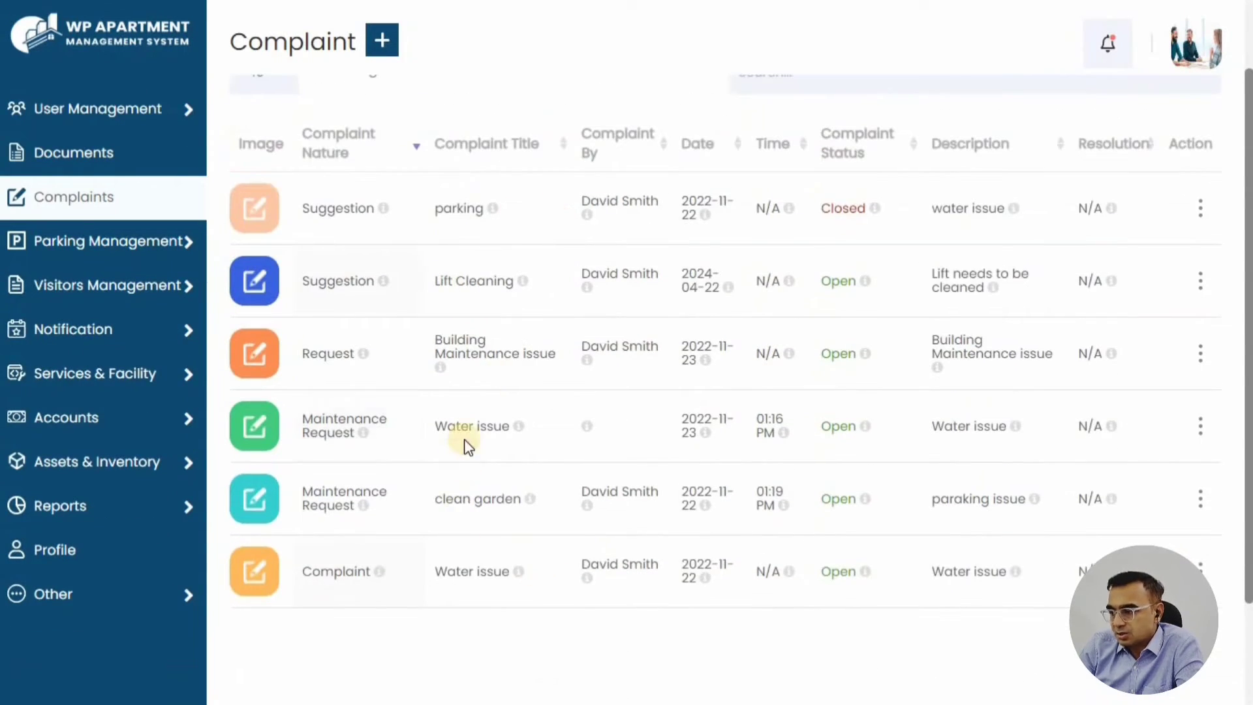
pyautogui.moveTo(299, 281); pyautogui.dragTo(1132, 291)
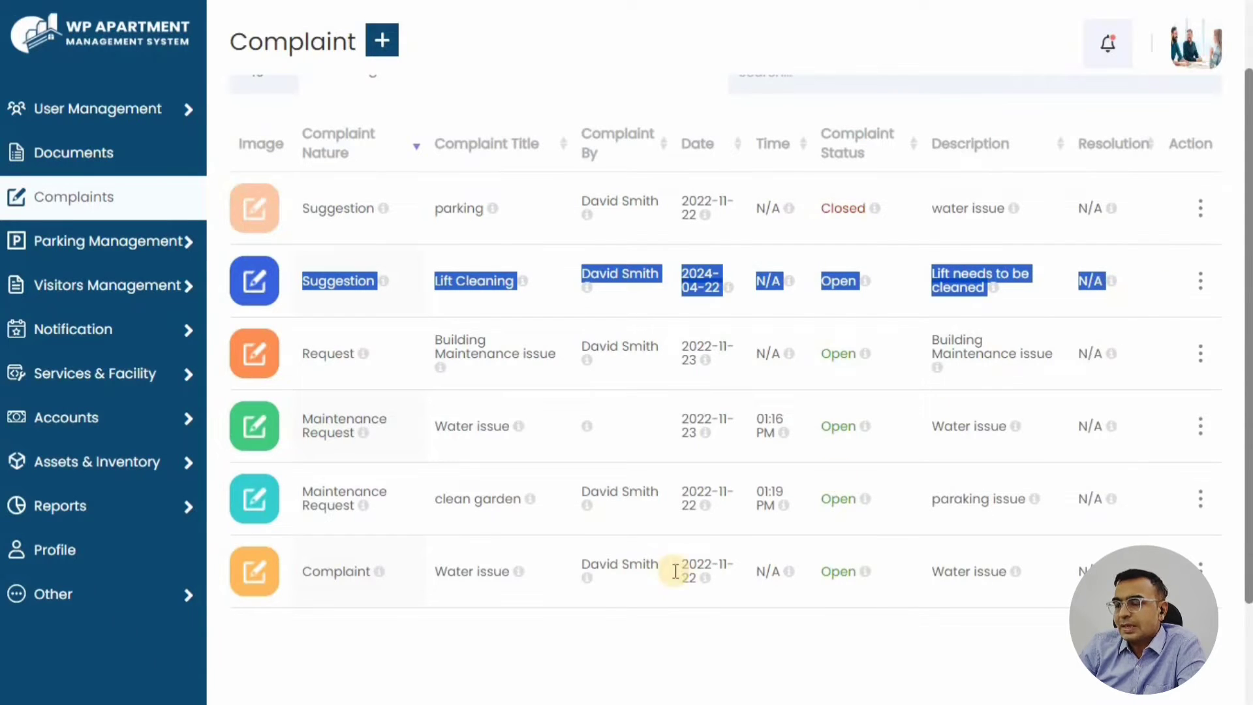
pyautogui.click(479, 648)
pyautogui.scroll(3, 481, 629)
# Step: Open Parking Management's Assign Slot page showing Slot A and Slot B
pyautogui.moveTo(196, 315)
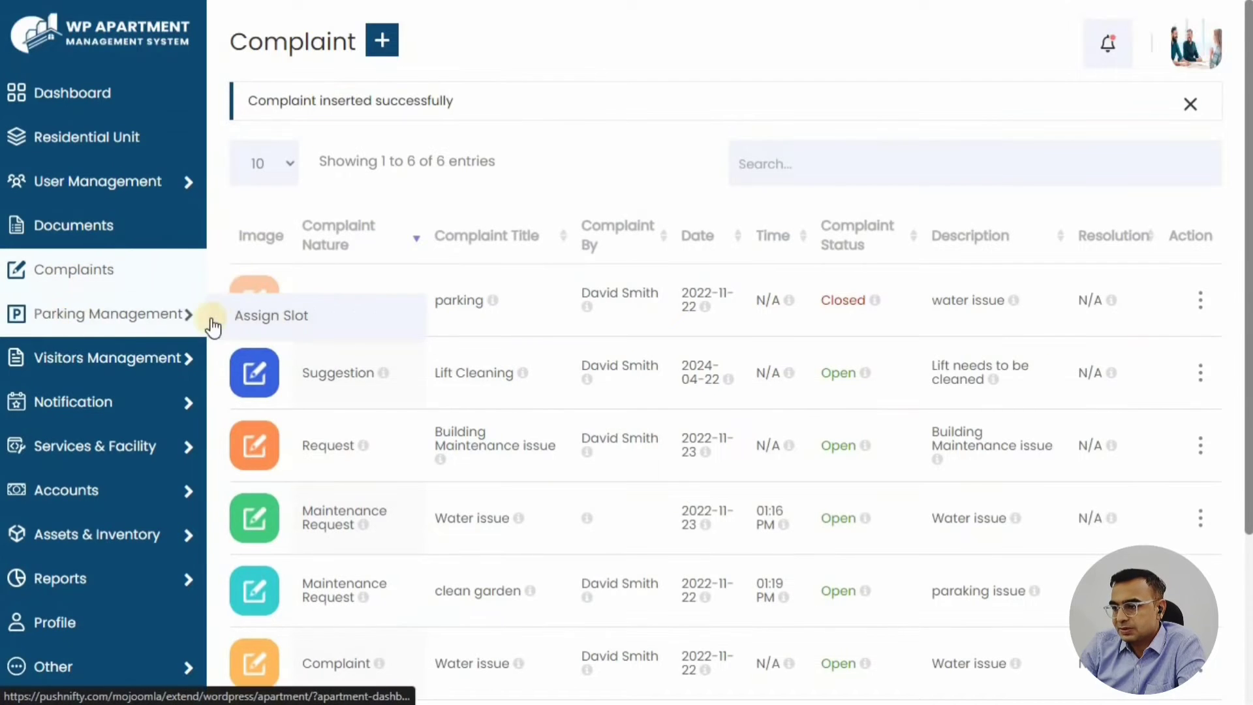
pyautogui.click(285, 317)
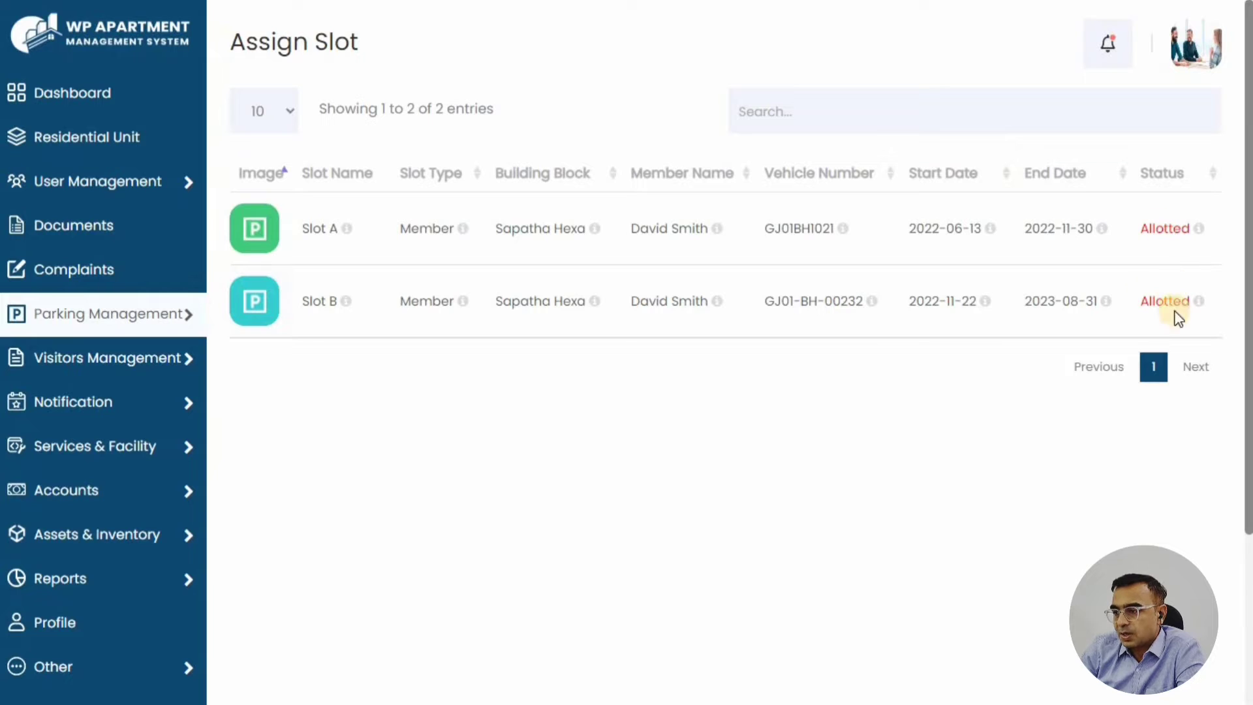
pyautogui.moveTo(138, 364)
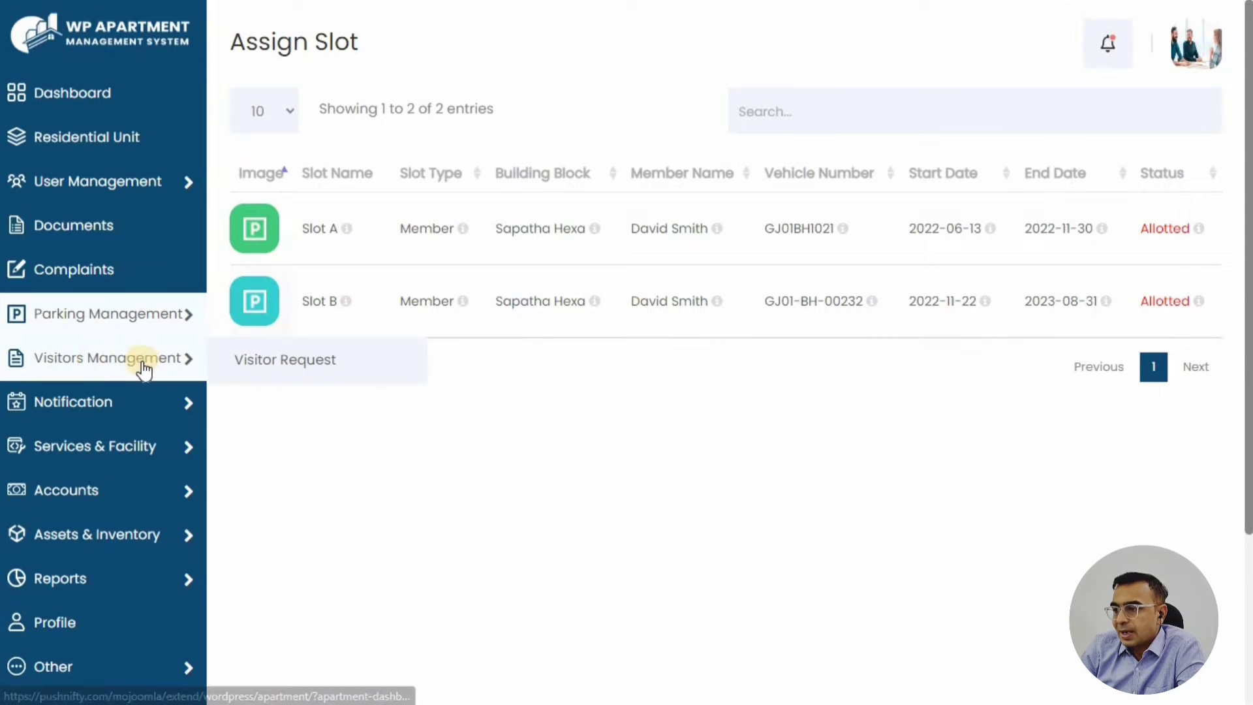
# Step: Open the Visitor Request list and highlight its page title
pyautogui.click(271, 367)
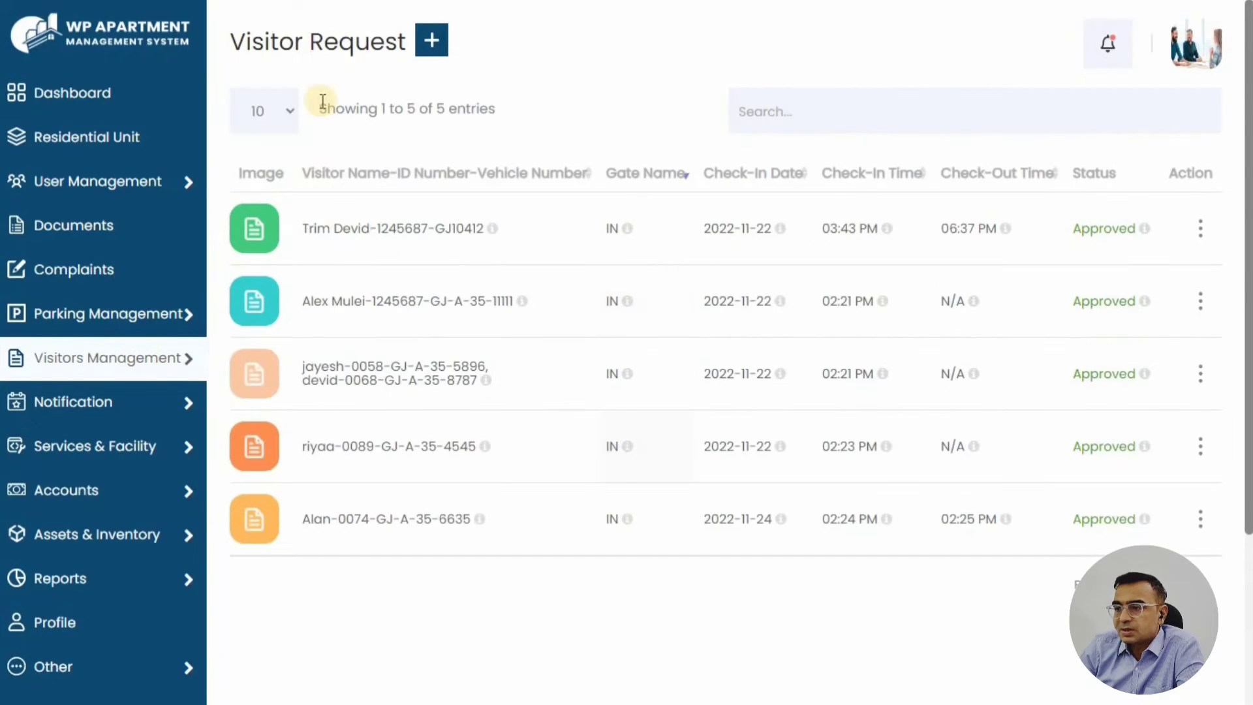
pyautogui.moveTo(231, 43); pyautogui.dragTo(470, 107)
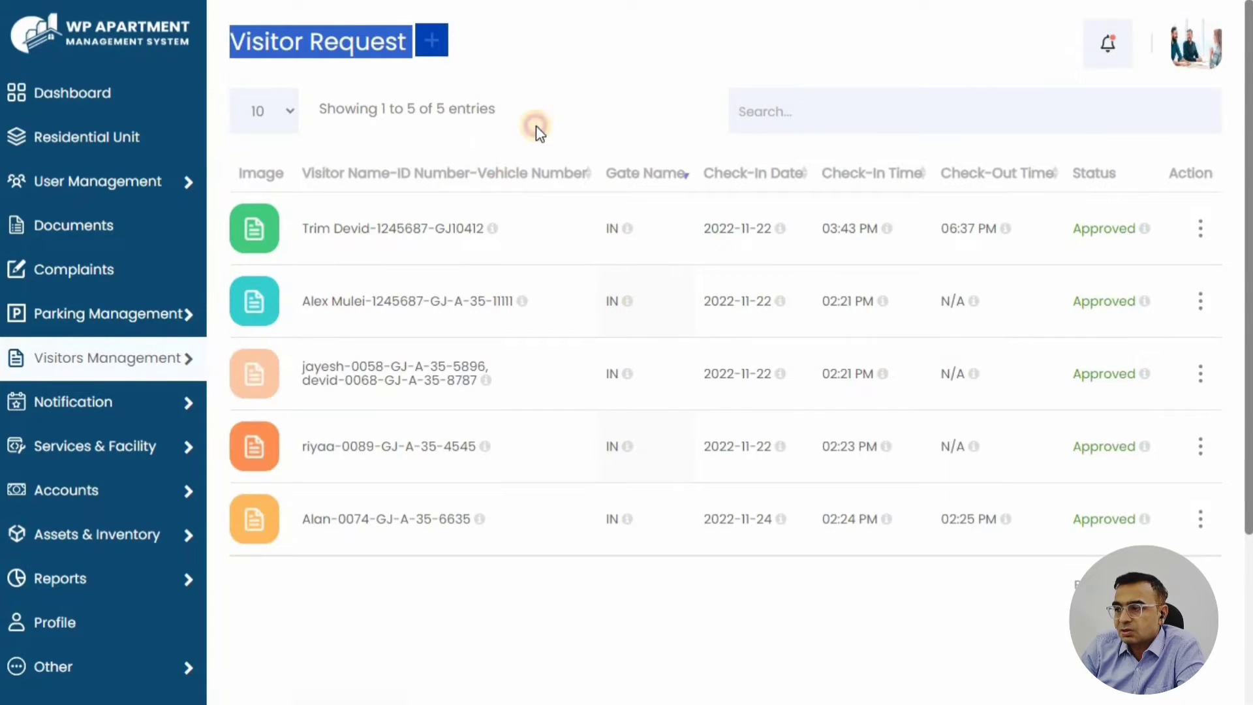
pyautogui.click(313, 186)
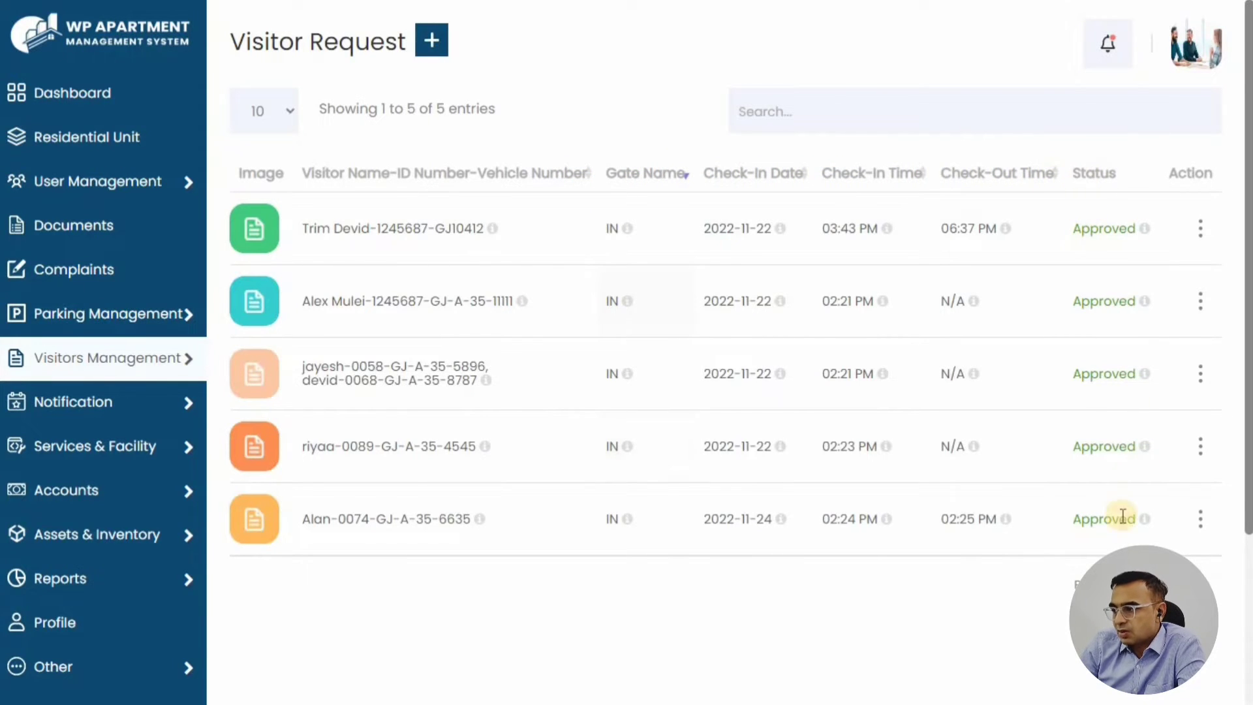
pyautogui.click(1206, 237)
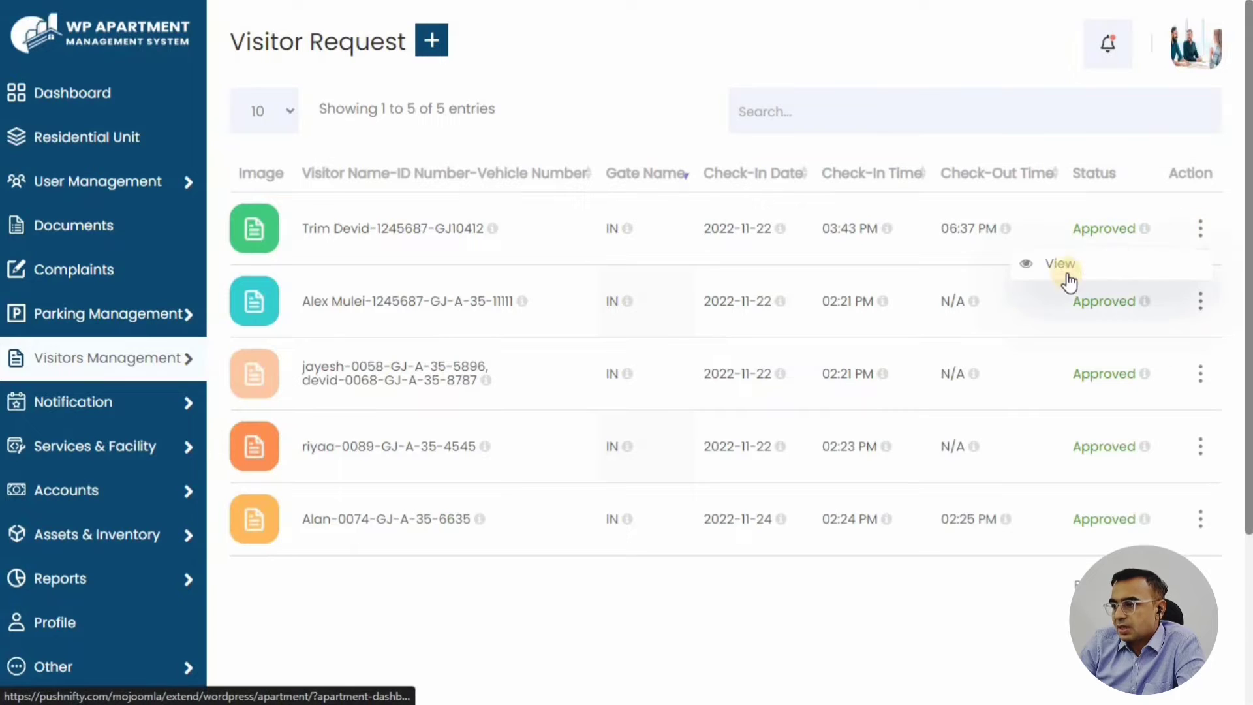
pyautogui.click(1057, 269)
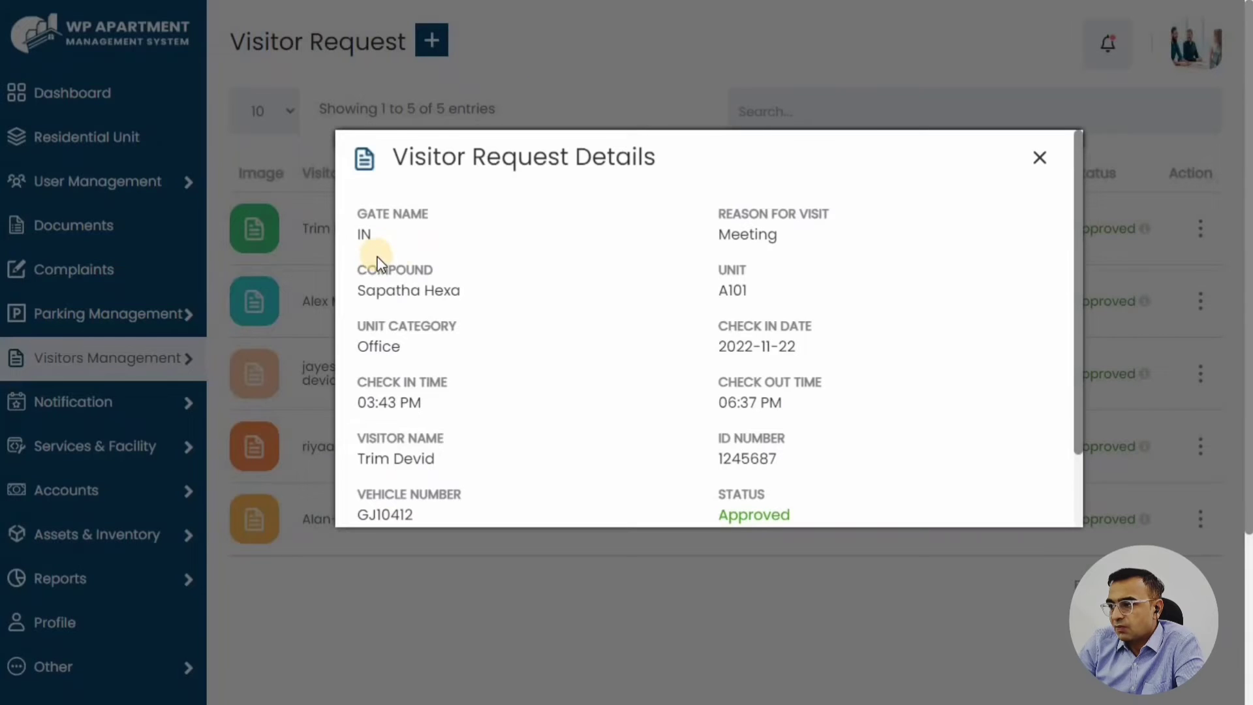
pyautogui.scroll(-3, 668, 373)
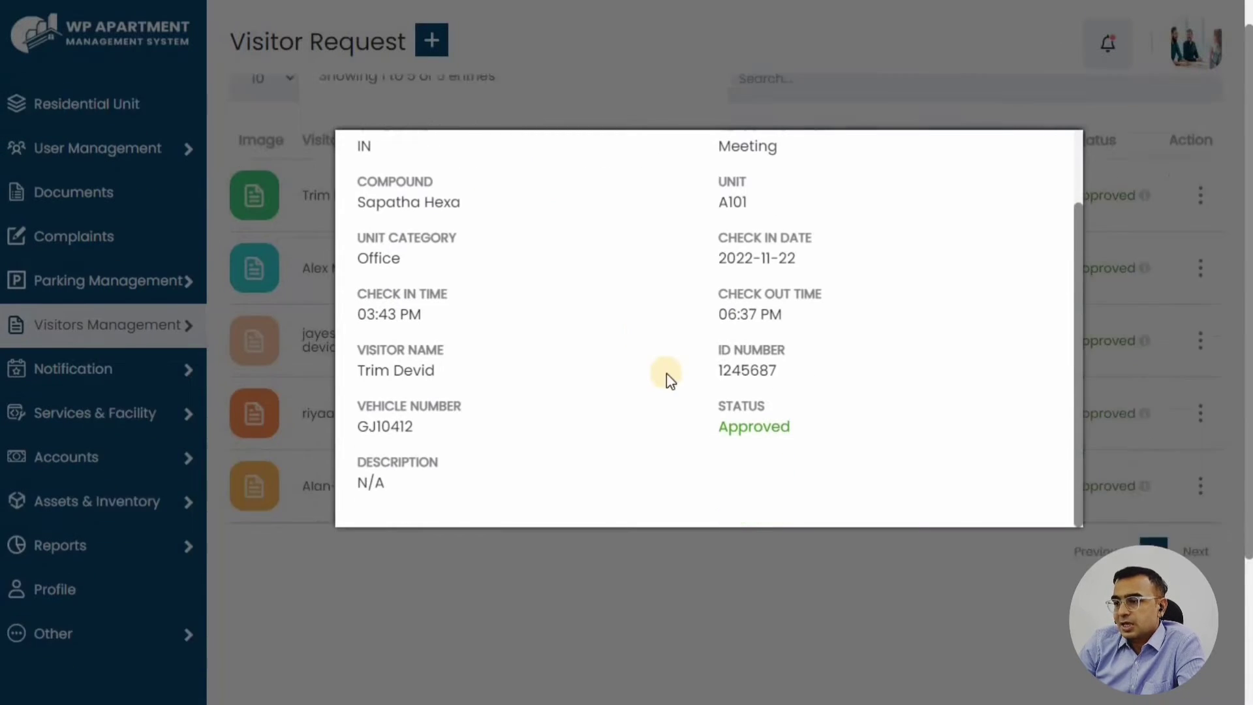
pyautogui.scroll(3, 425, 440)
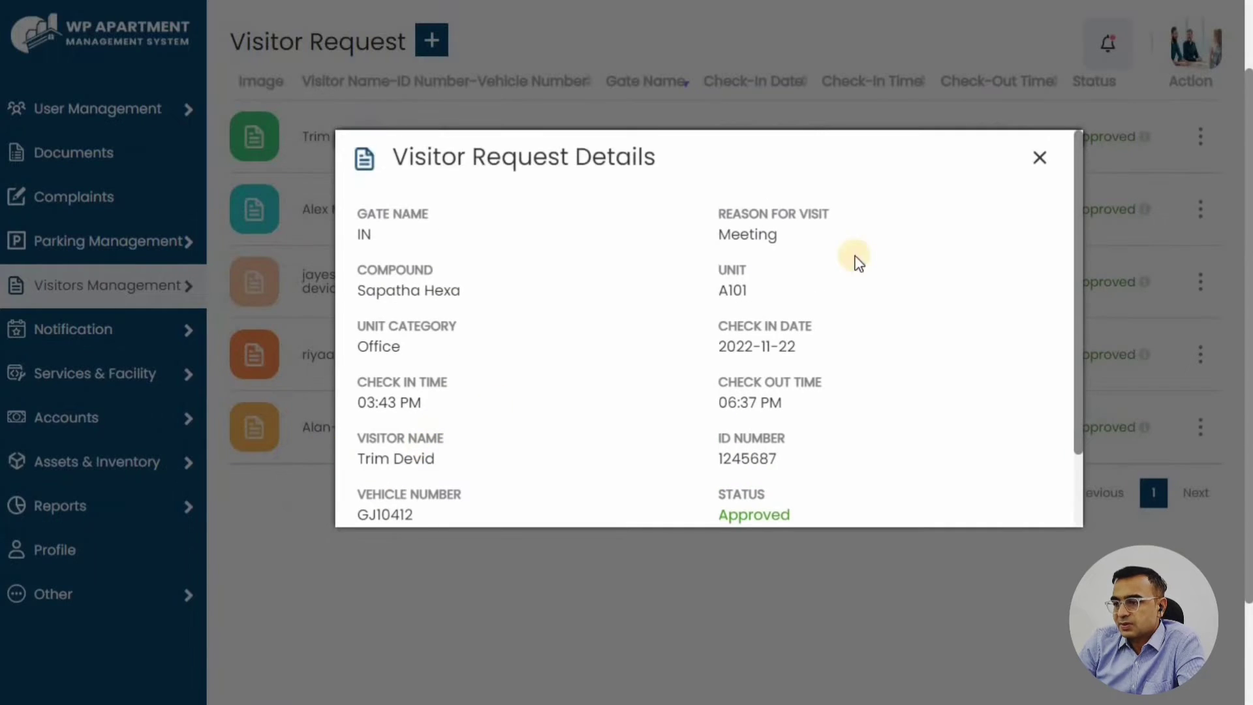
pyautogui.click(1041, 157)
pyautogui.scroll(2, 587, 297)
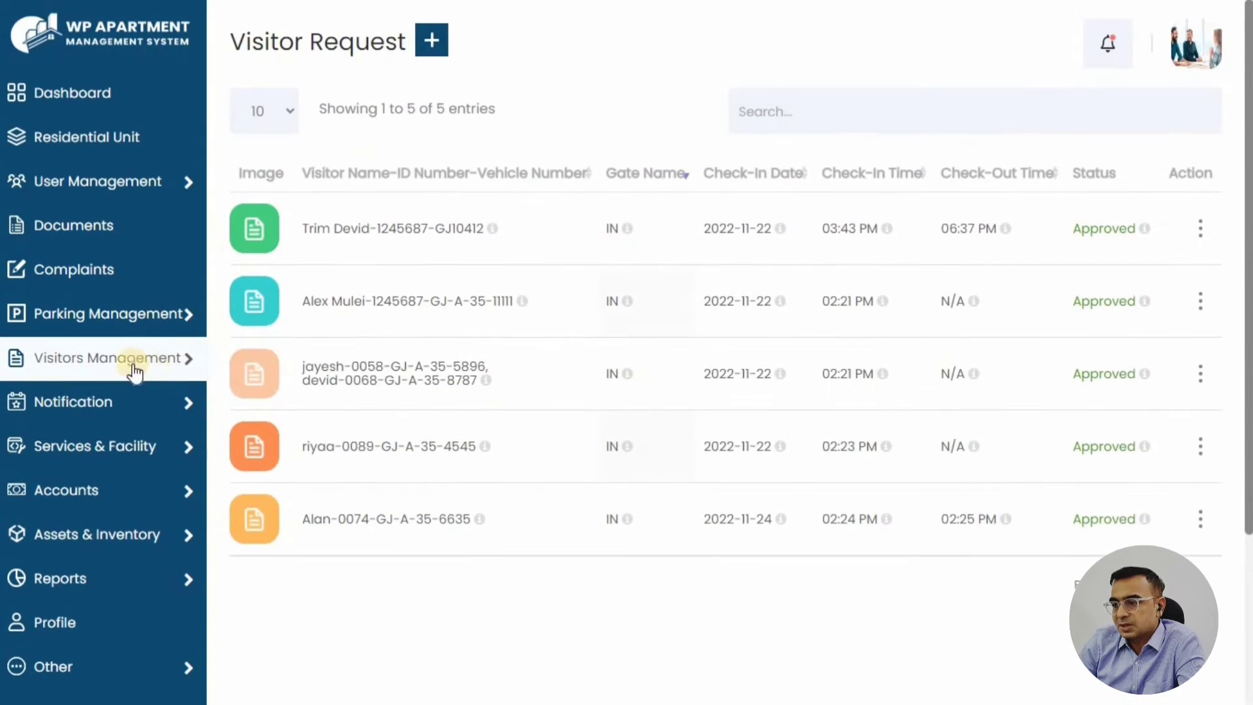
pyautogui.moveTo(59, 399)
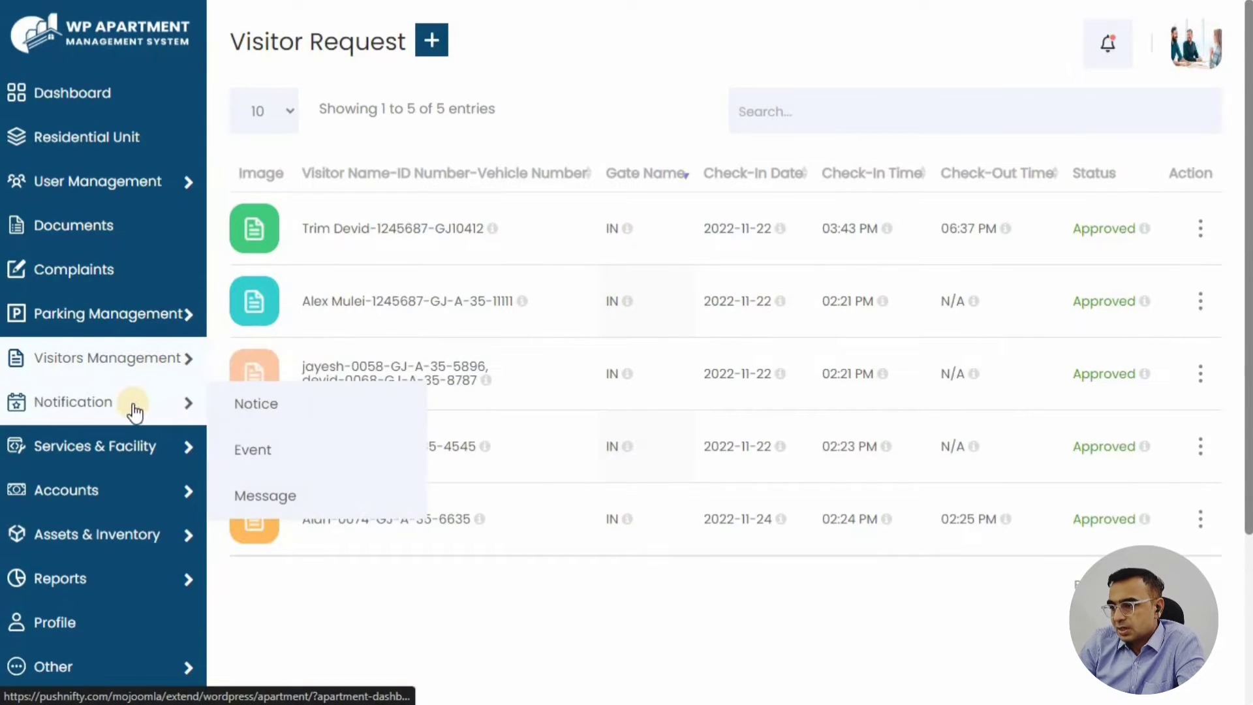
# Step: Open the Notice list and view the Park Vehicle Properly notice, then close it
pyautogui.click(260, 406)
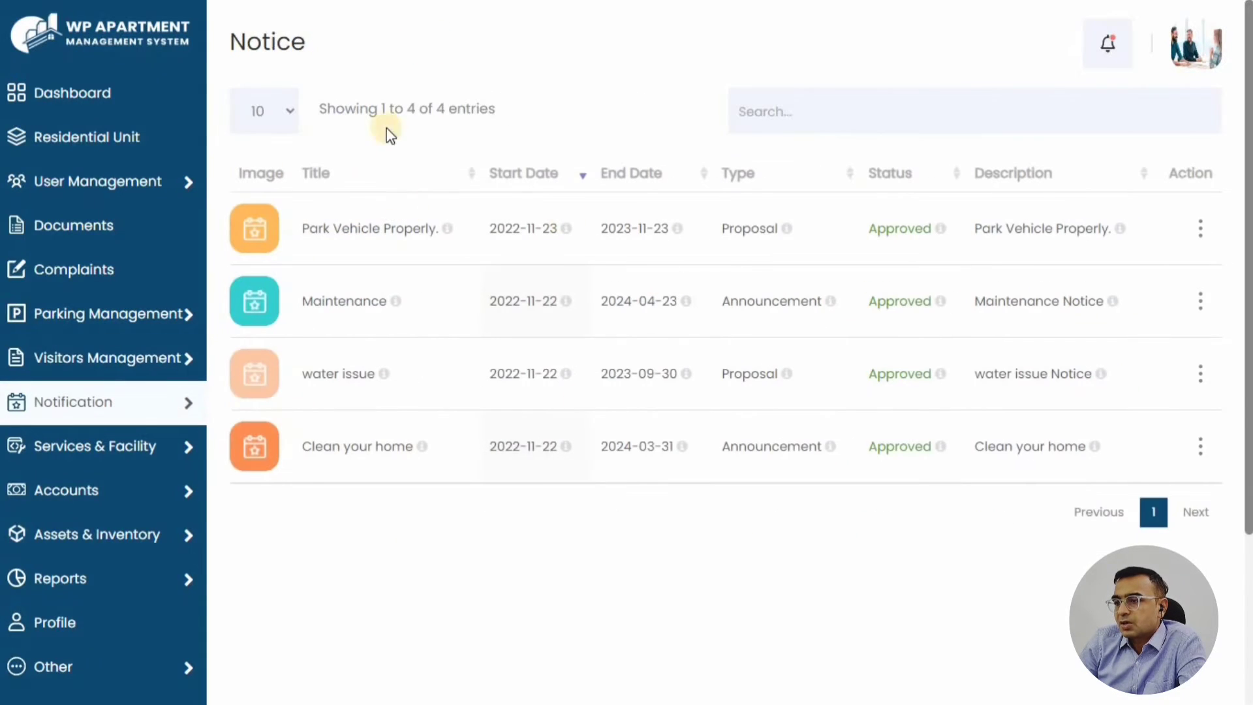
pyautogui.doubleClick(248, 43)
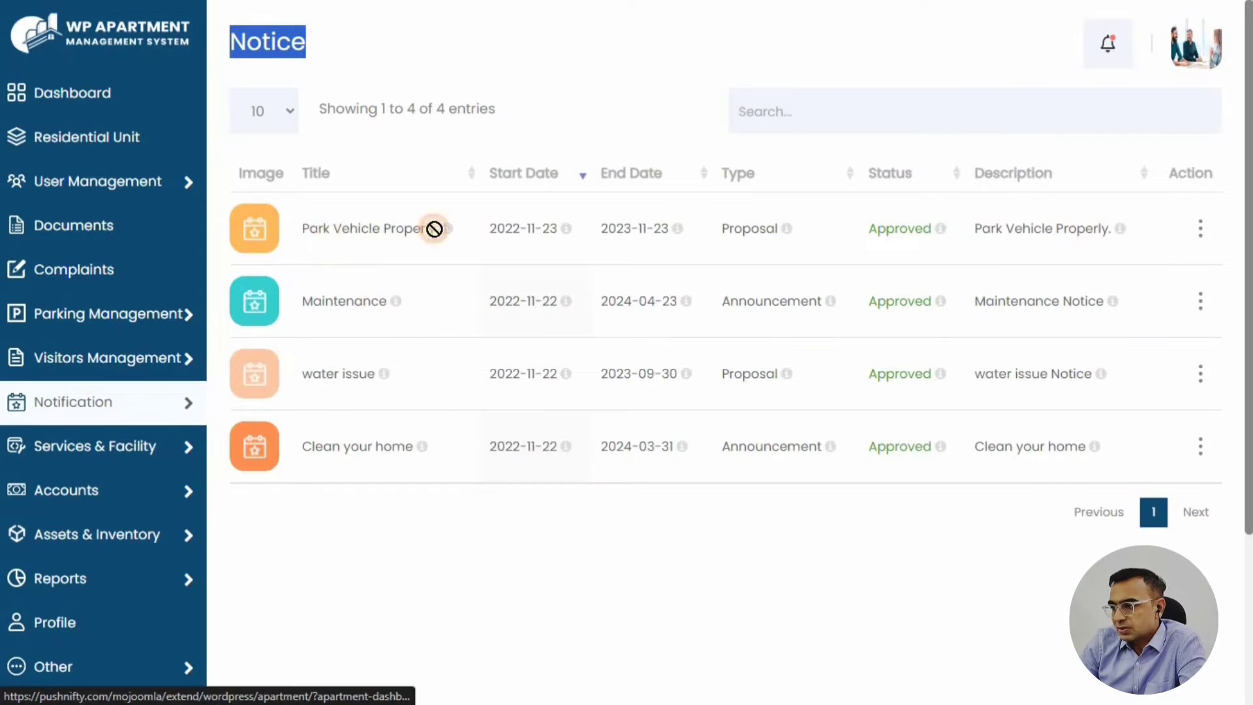
pyautogui.click(1109, 237)
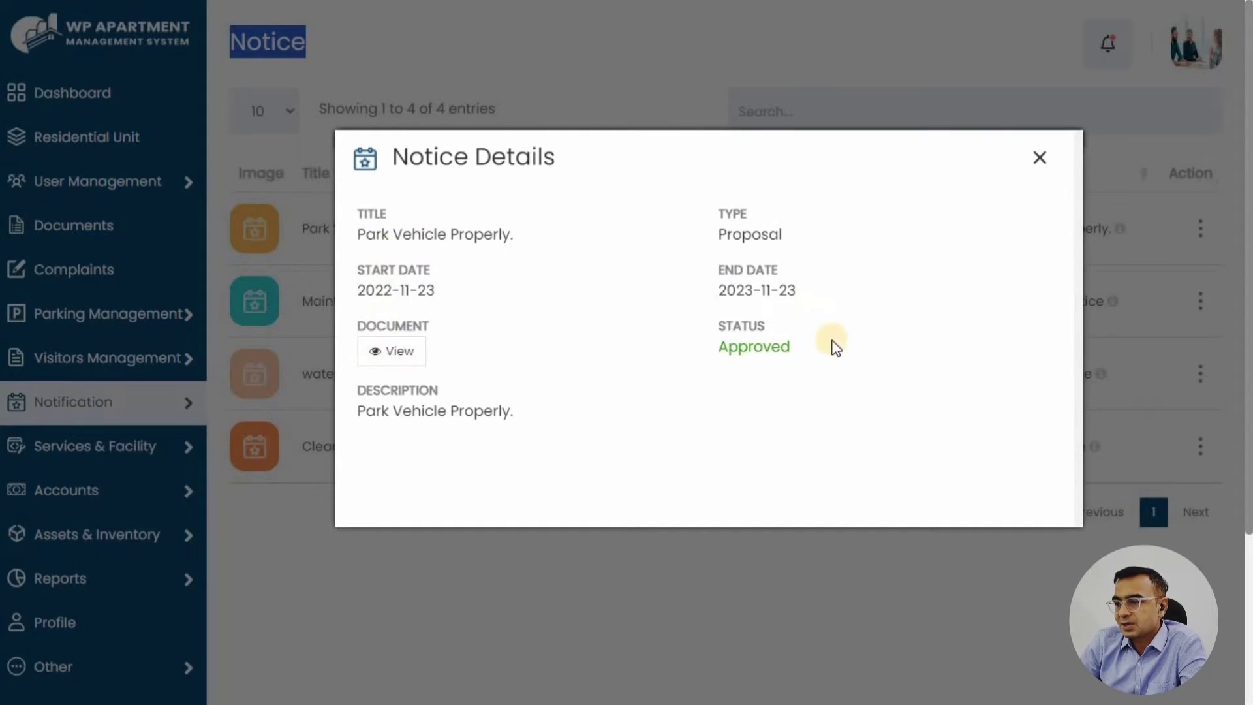
pyautogui.click(1041, 157)
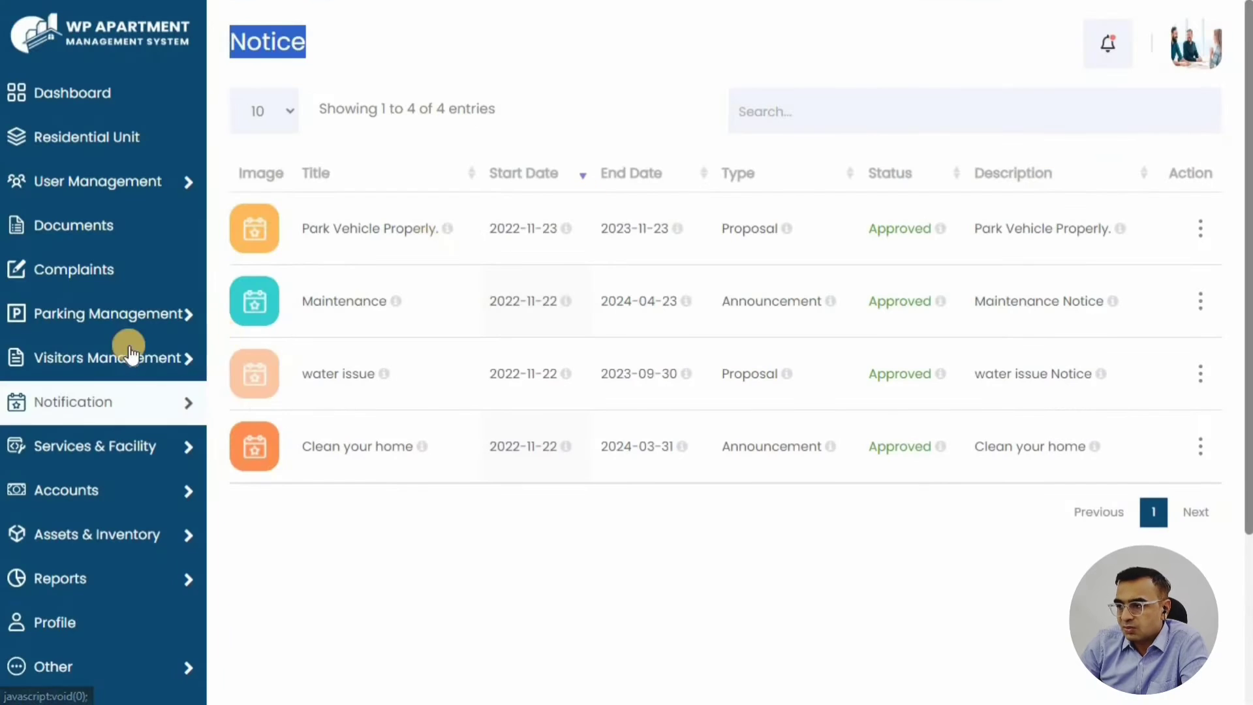
# Step: Open the Event list and view the Blood Donation event details, then close them
pyautogui.moveTo(163, 400)
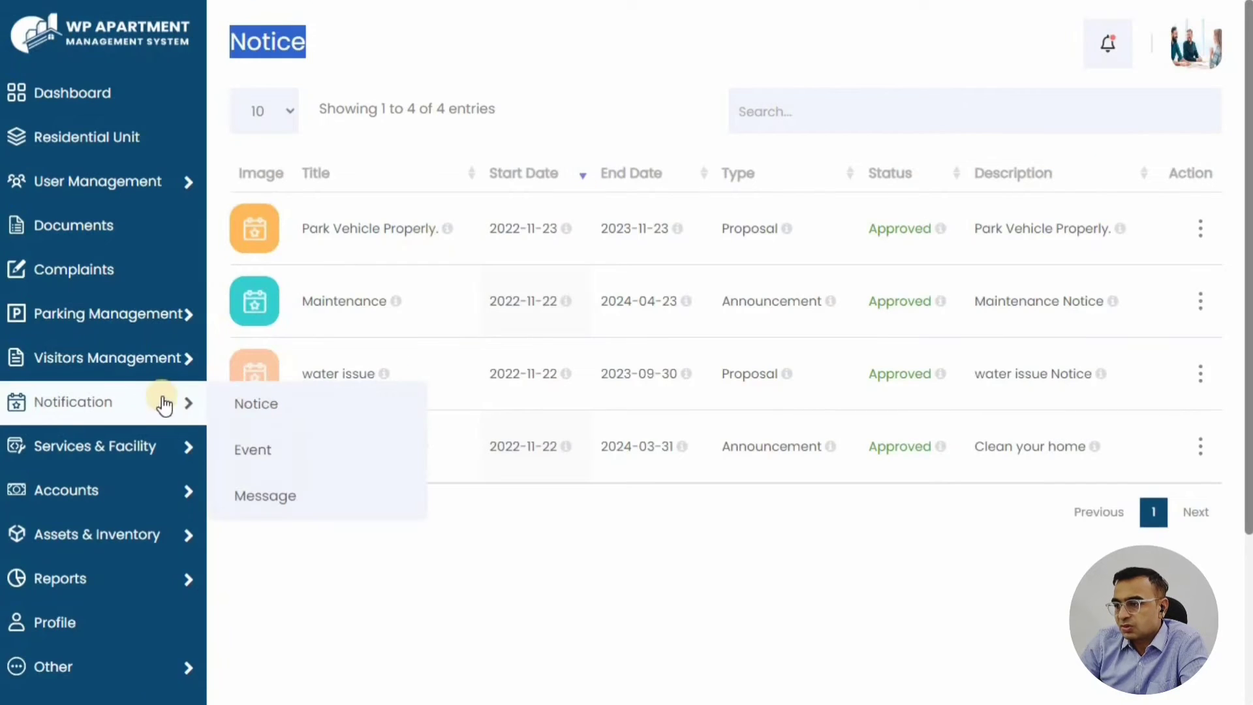
pyautogui.click(261, 451)
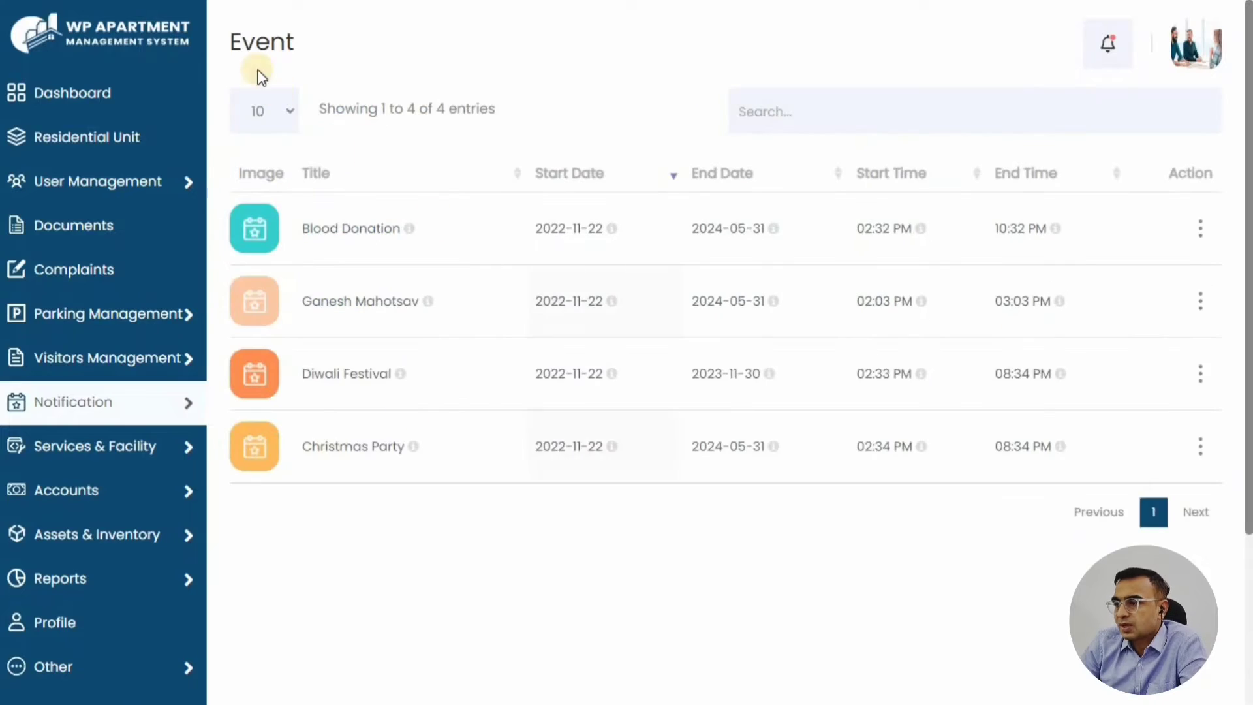
pyautogui.moveTo(239, 46); pyautogui.dragTo(297, 44)
pyautogui.click(380, 52)
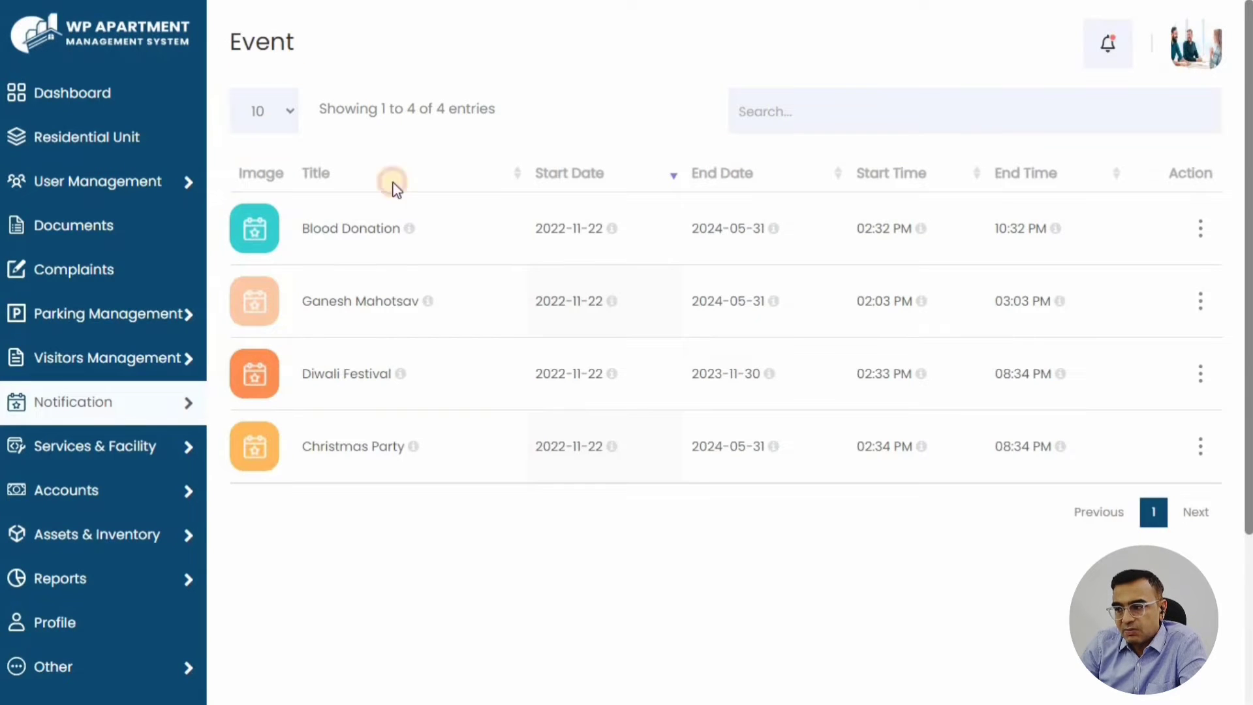
pyautogui.click(348, 236)
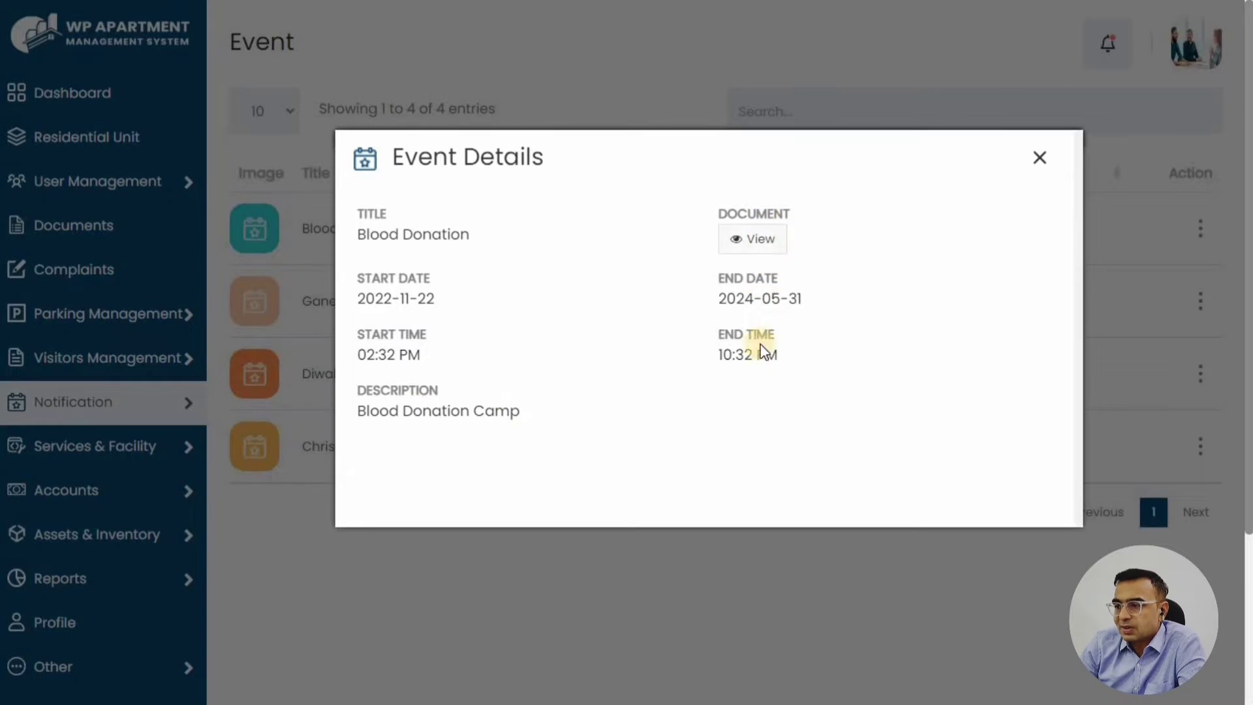
pyautogui.click(1038, 156)
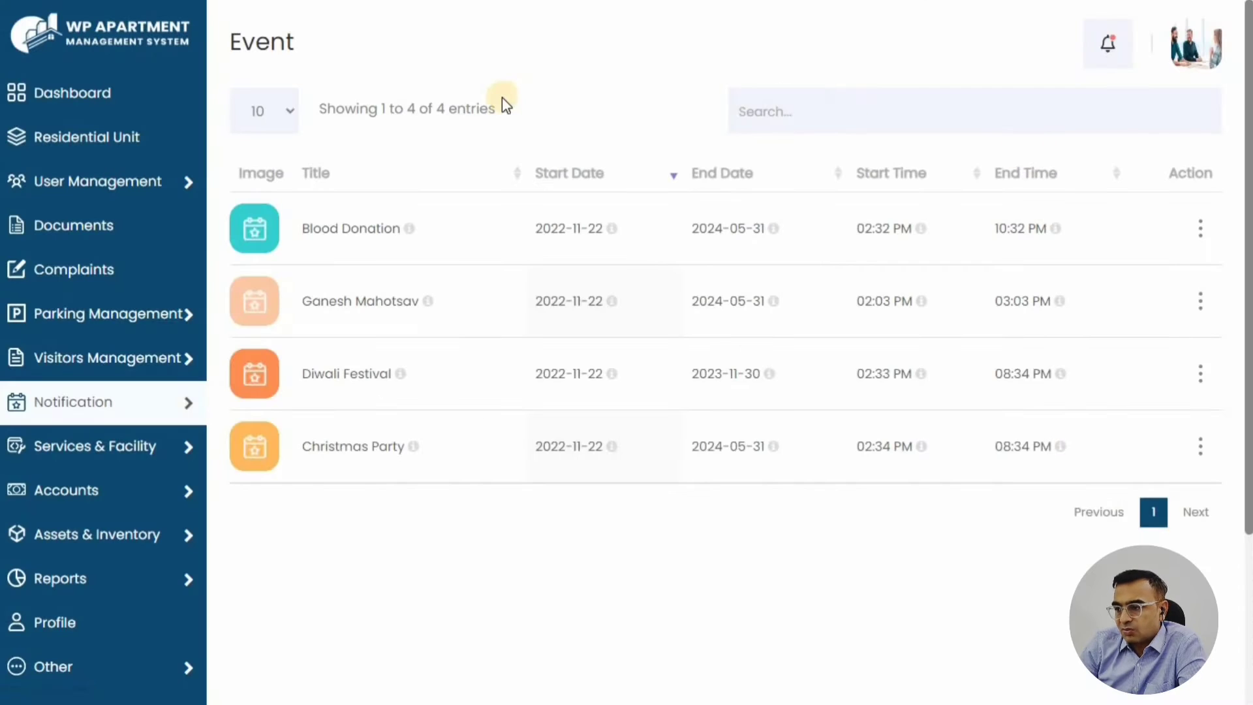
pyautogui.moveTo(111, 414)
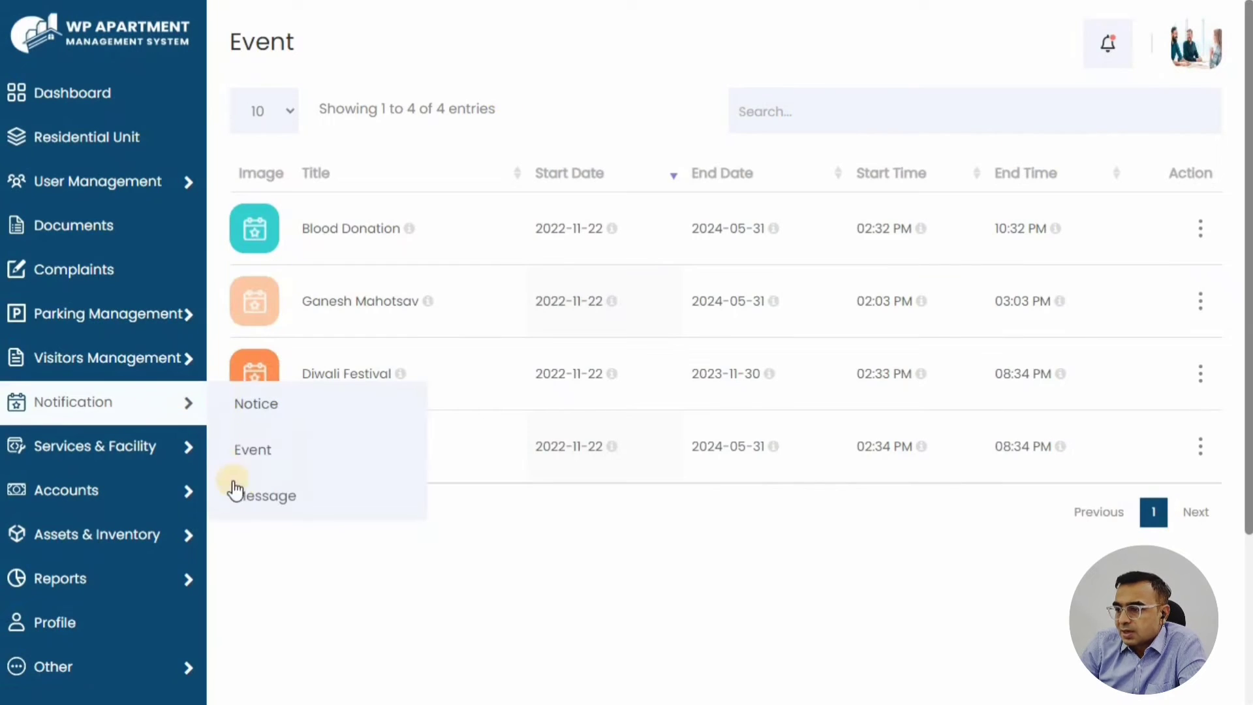
# Step: Open the Message inbox and read the 'For Metting' message, 'All member For Meeting'
pyautogui.click(262, 499)
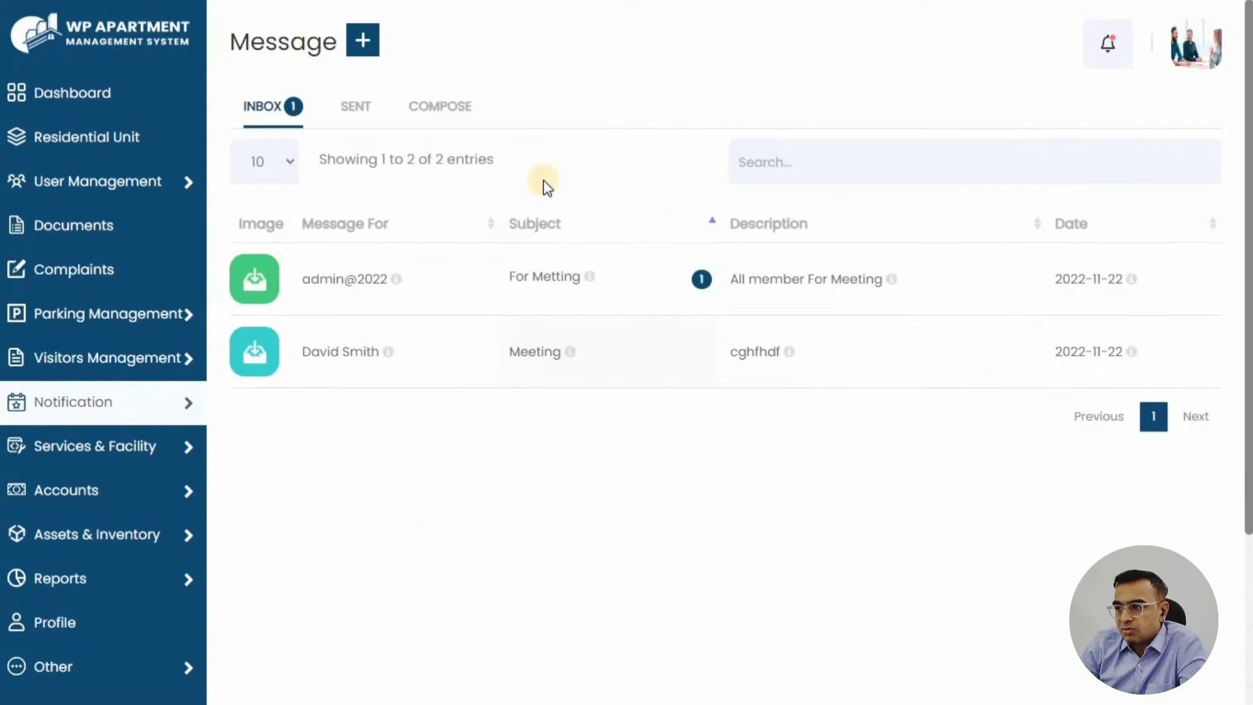
pyautogui.doubleClick(297, 50)
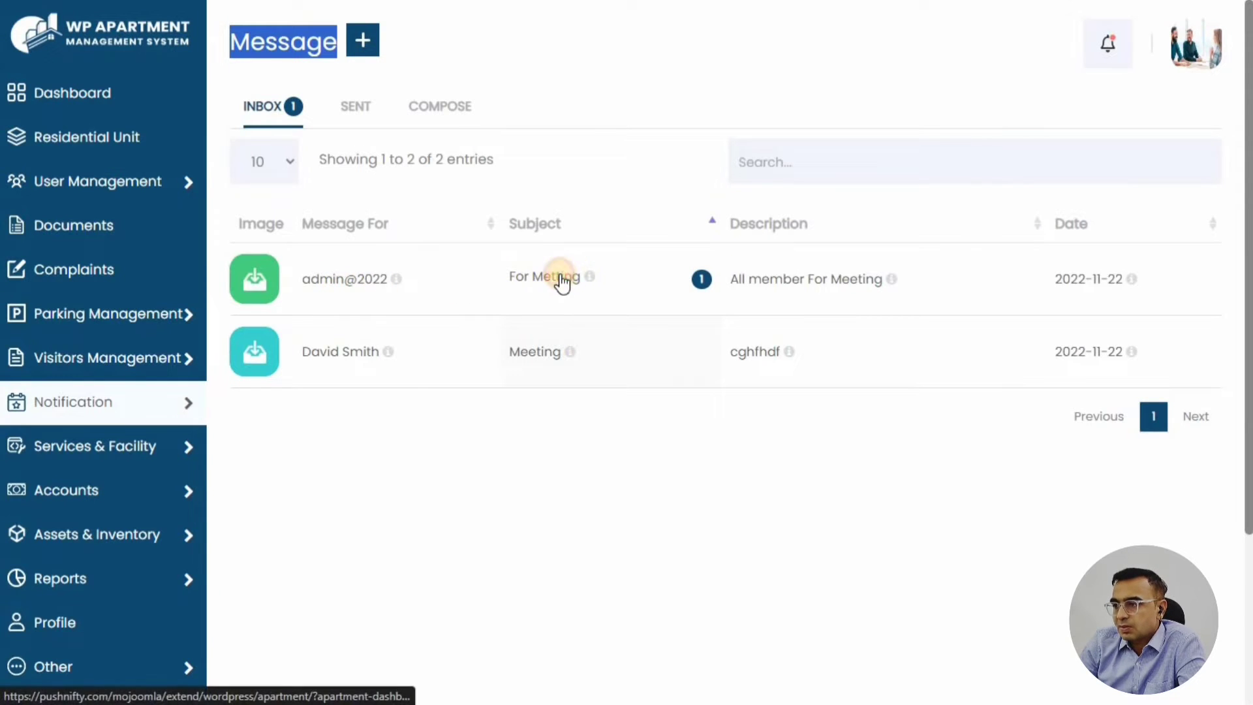
pyautogui.click(1110, 295)
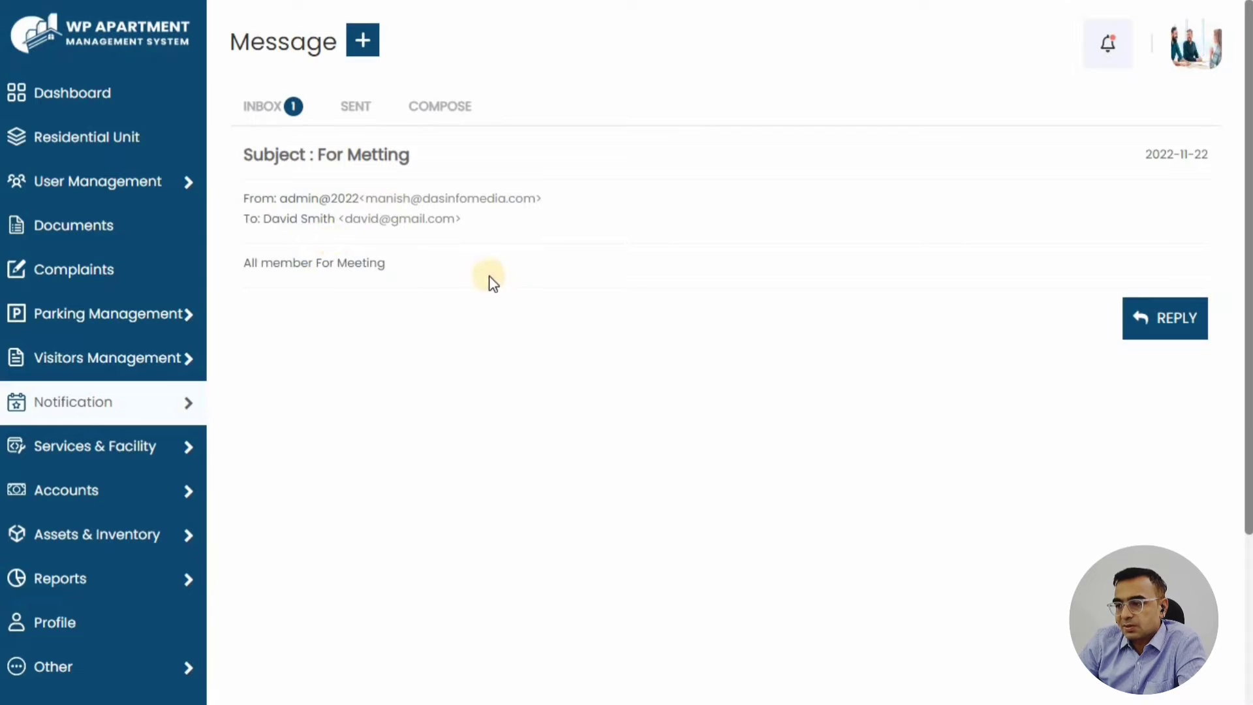
# Step: Open the Services list and view the Security Service details, then close them
pyautogui.moveTo(167, 454)
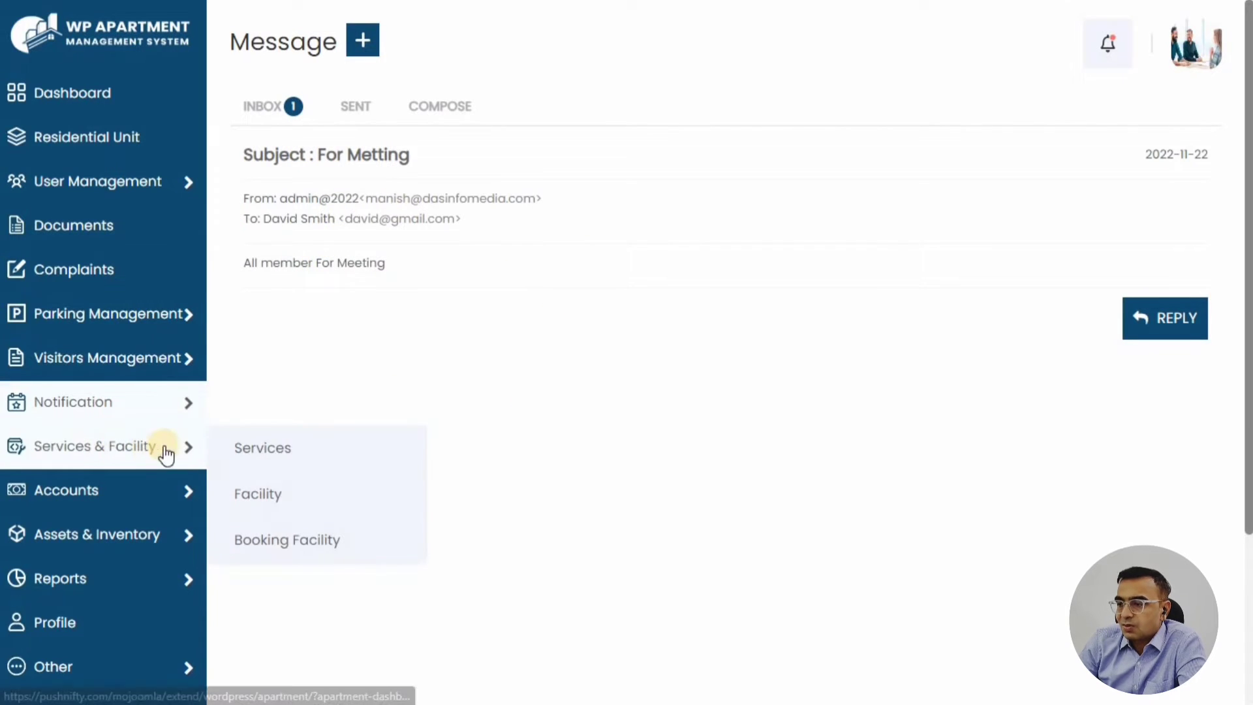
pyautogui.click(278, 455)
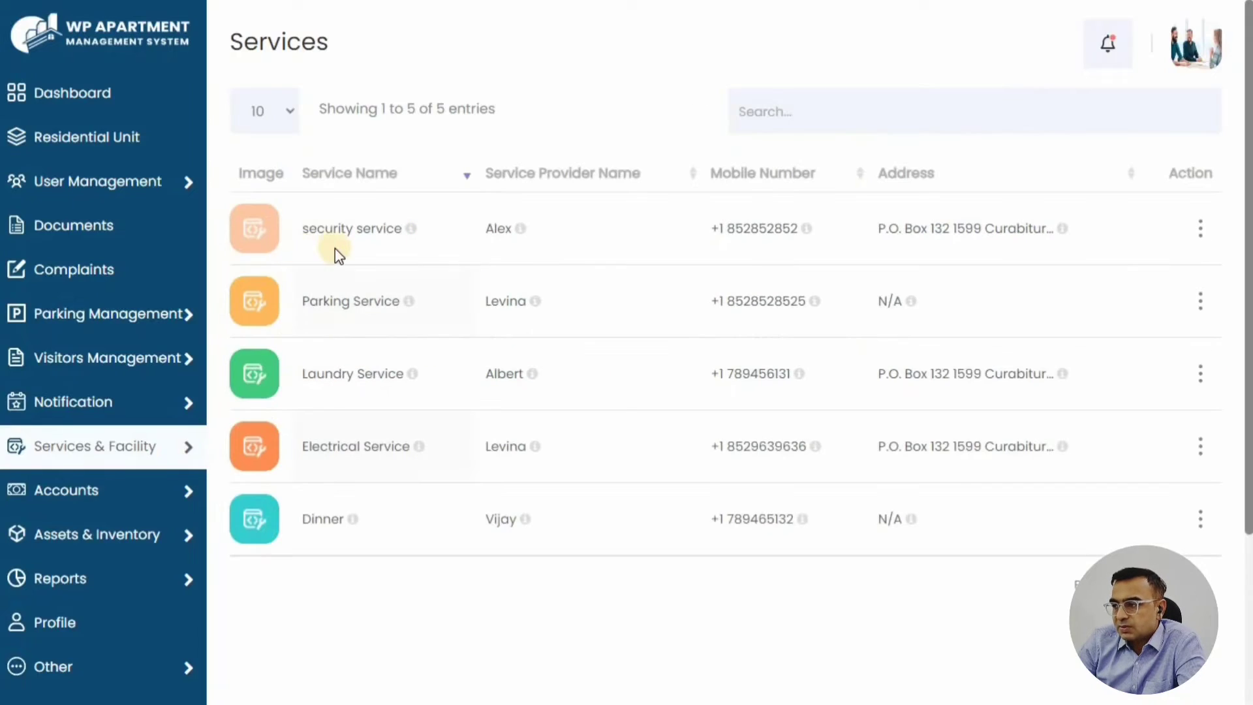
pyautogui.tripleClick(411, 229)
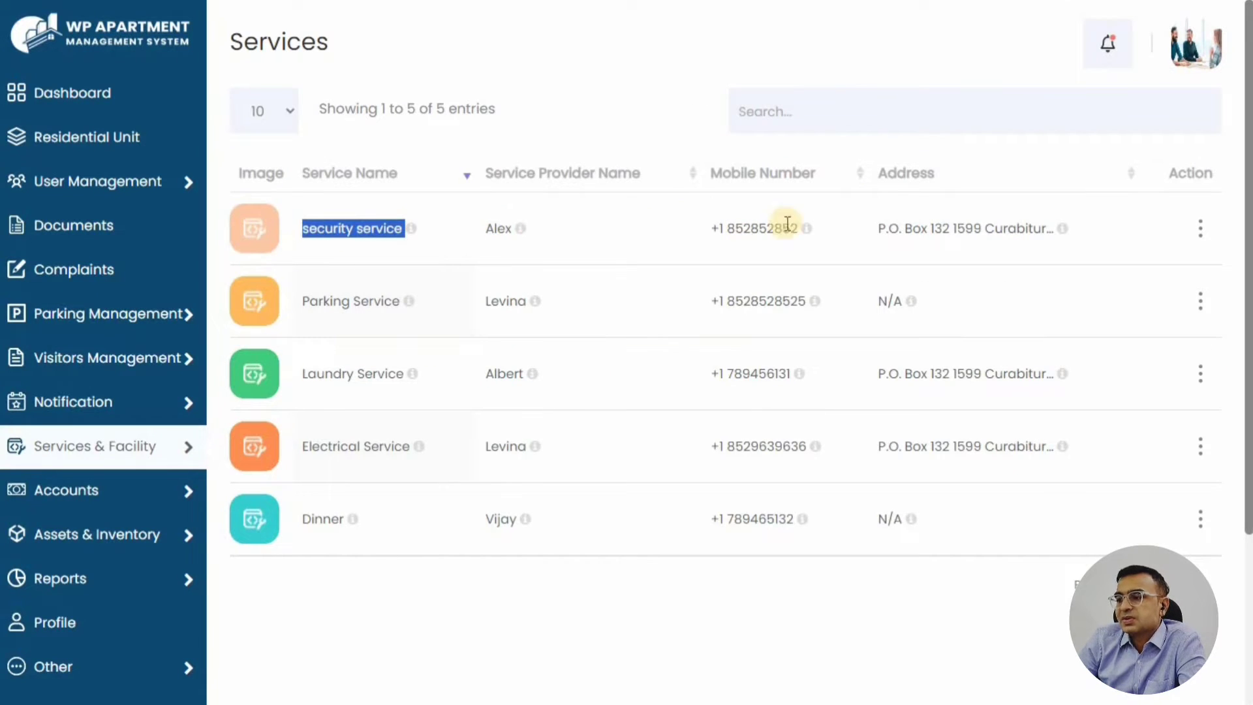
pyautogui.click(1203, 230)
pyautogui.click(1058, 266)
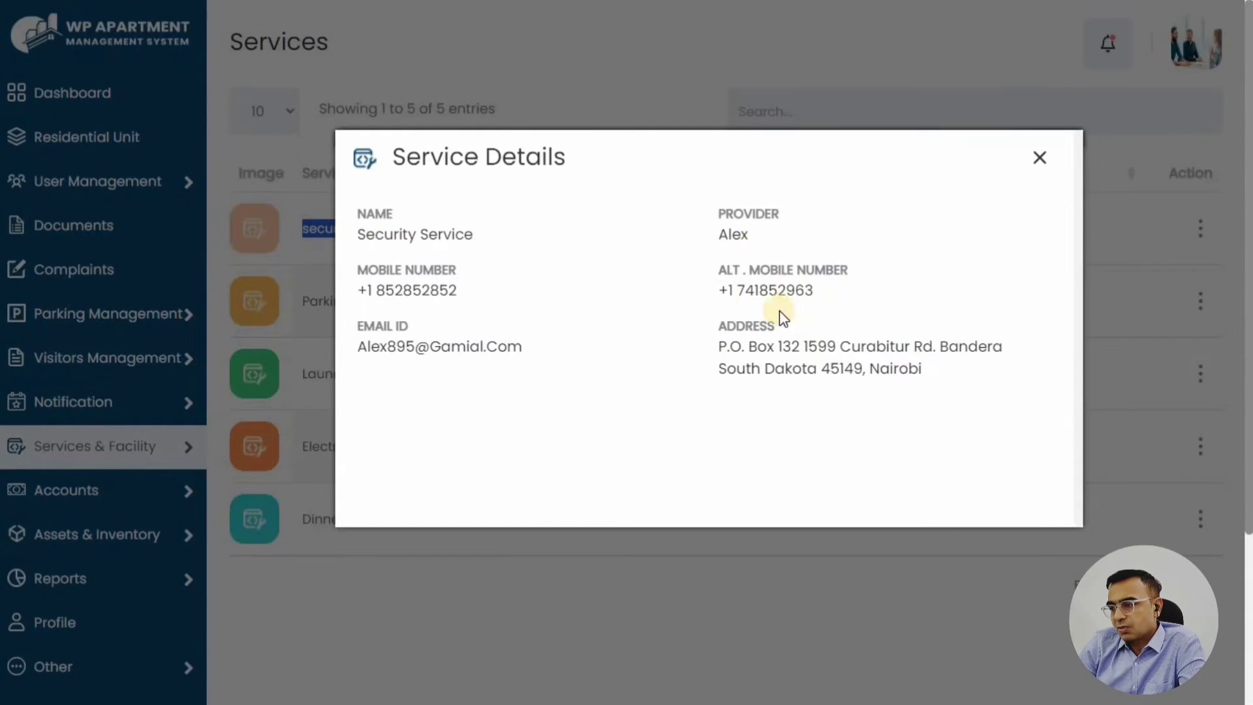
pyautogui.click(1042, 163)
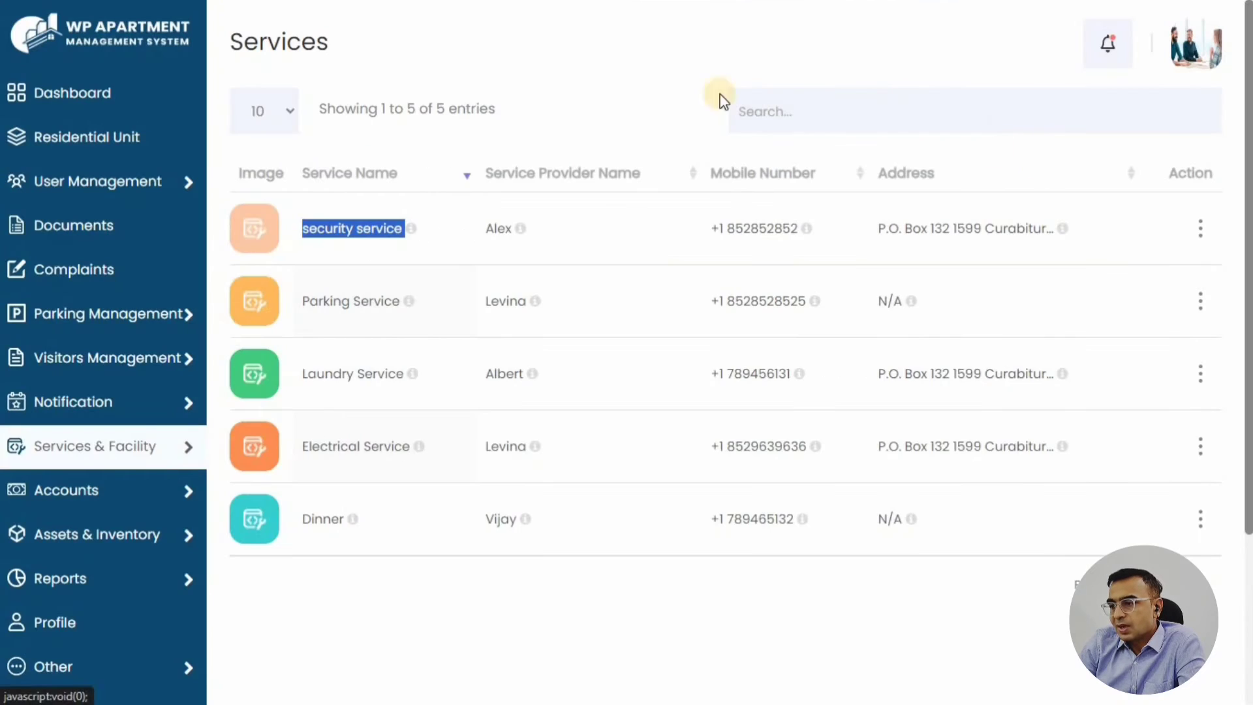
pyautogui.click(578, 92)
pyautogui.click(153, 453)
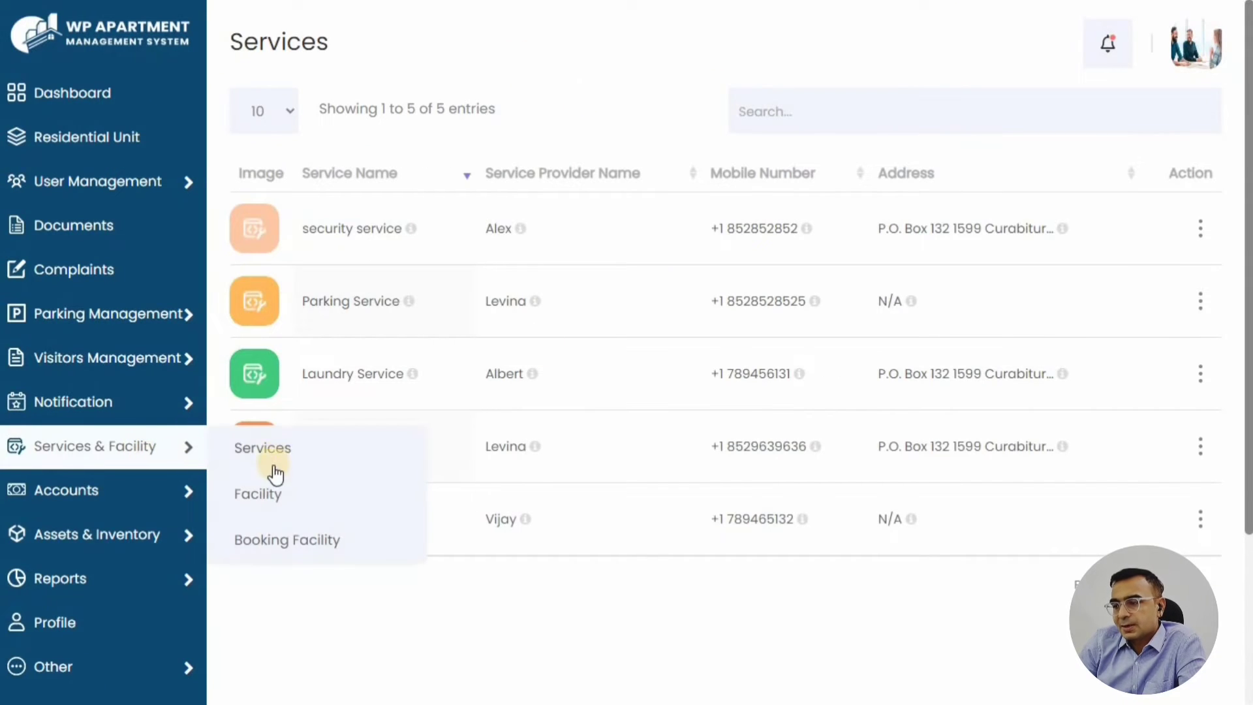
# Step: View the Swimming facility's details ($100 per Date, Available), then close them
pyautogui.click(275, 498)
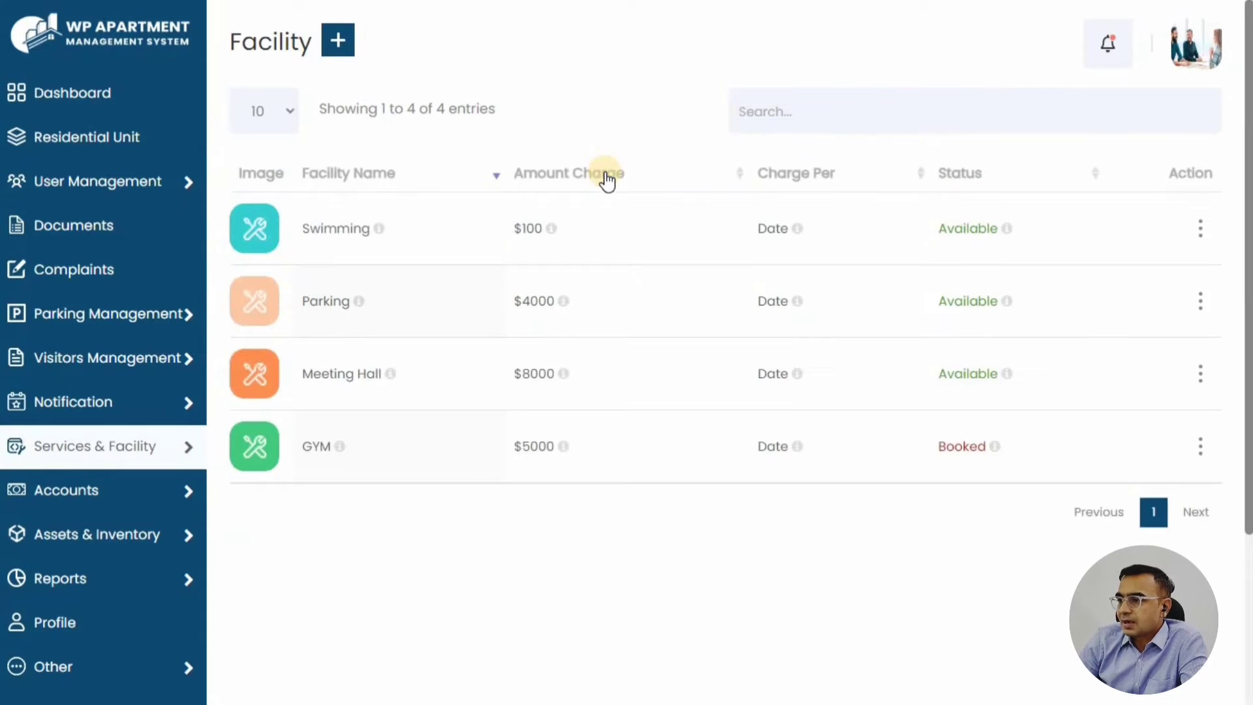
pyautogui.doubleClick(265, 54)
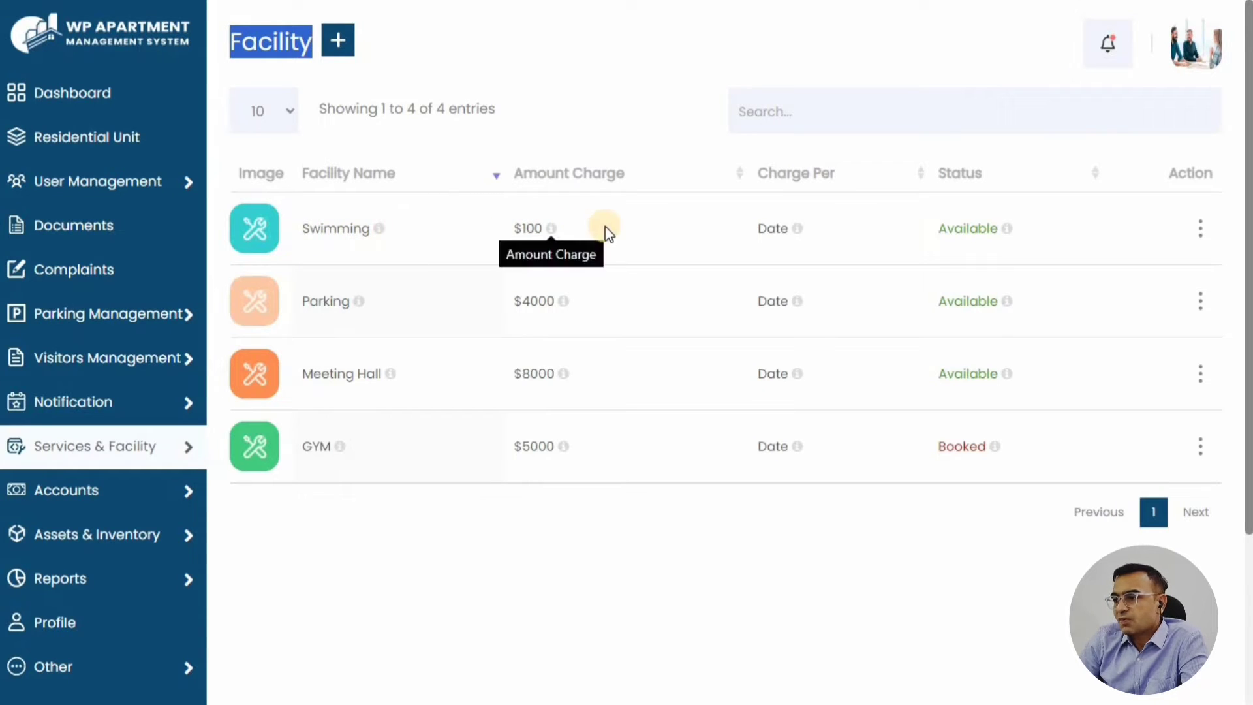
pyautogui.click(1200, 229)
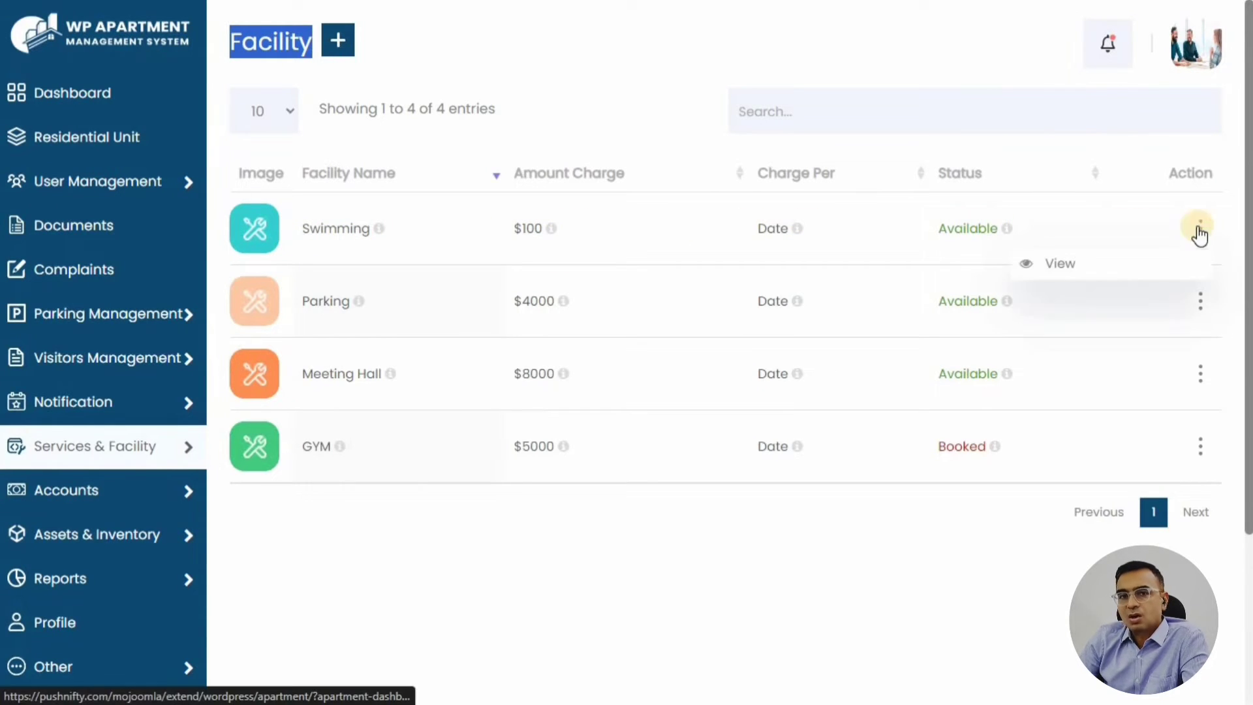
pyautogui.click(1050, 269)
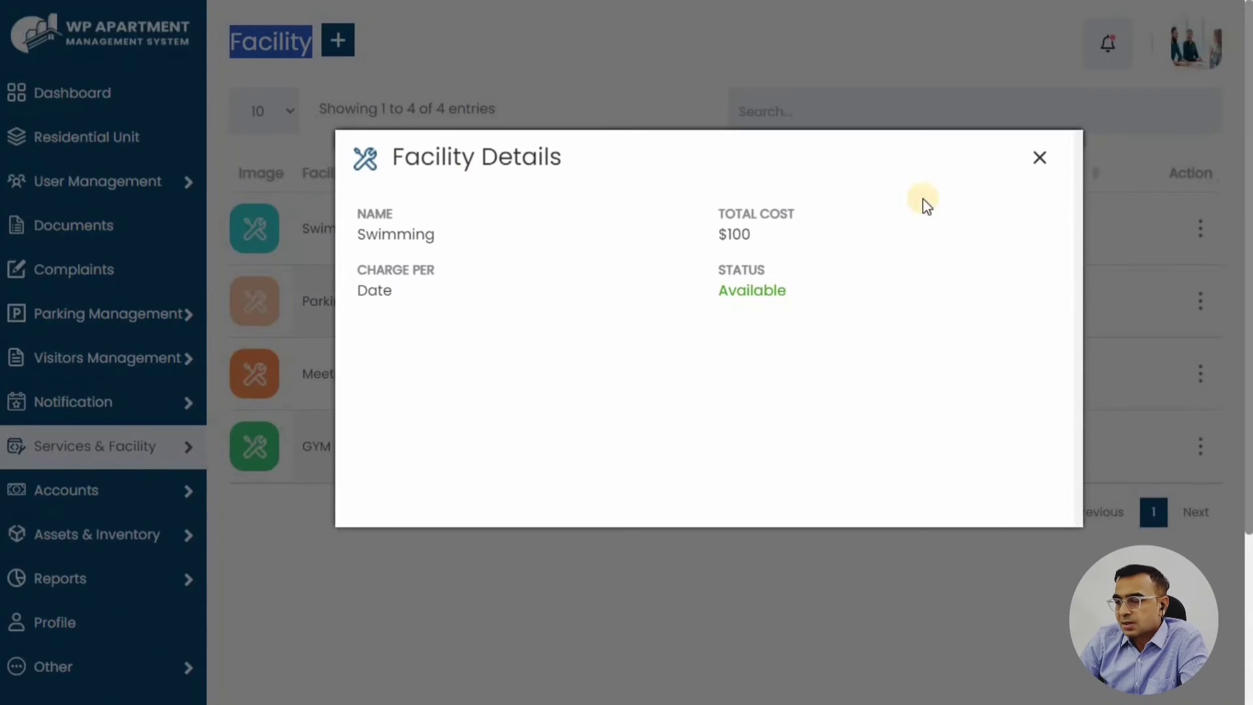
pyautogui.click(1041, 159)
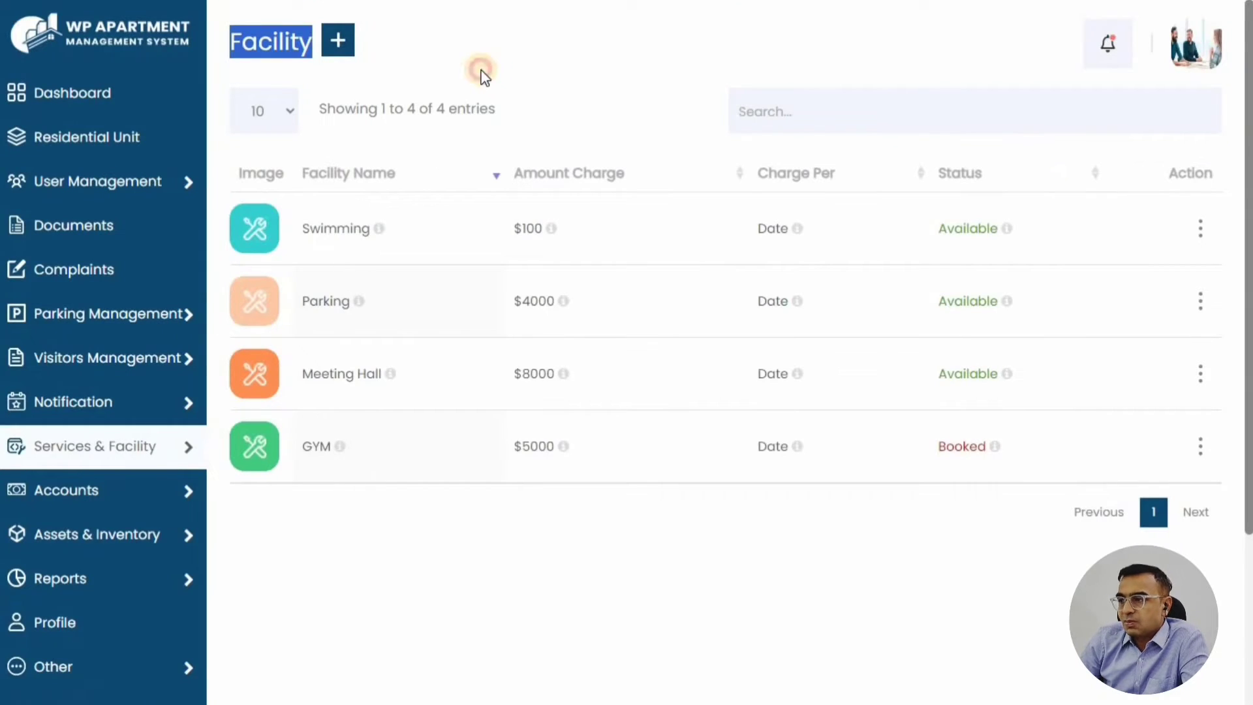
# Step: Add a 'GYM Club' facility charging 500 by the hour and check it in the list
pyautogui.click(340, 52)
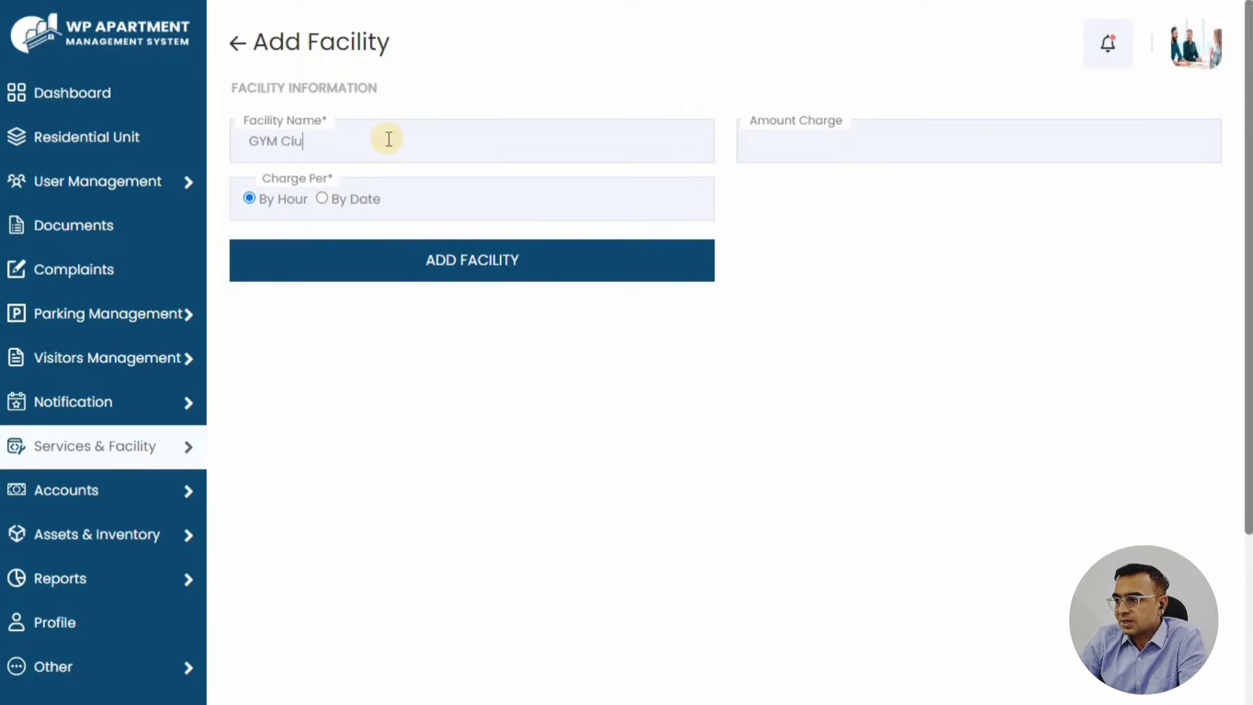
pyautogui.press('Tab')
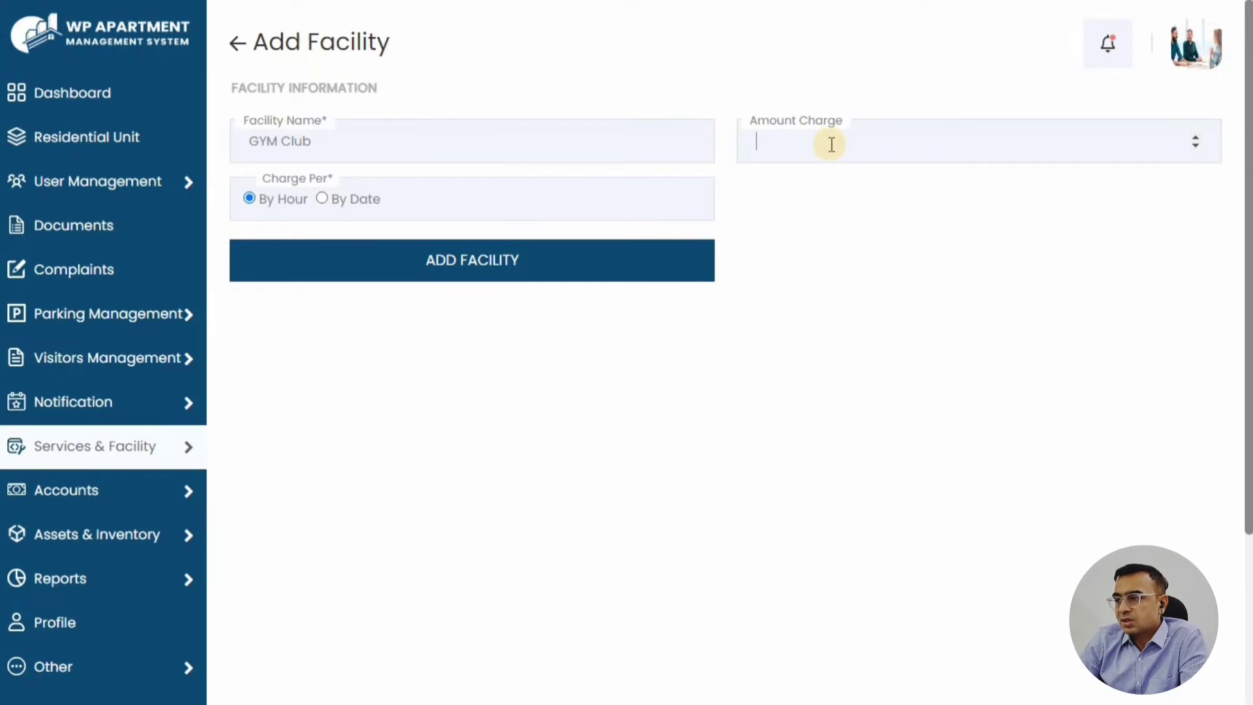
pyautogui.write('500')
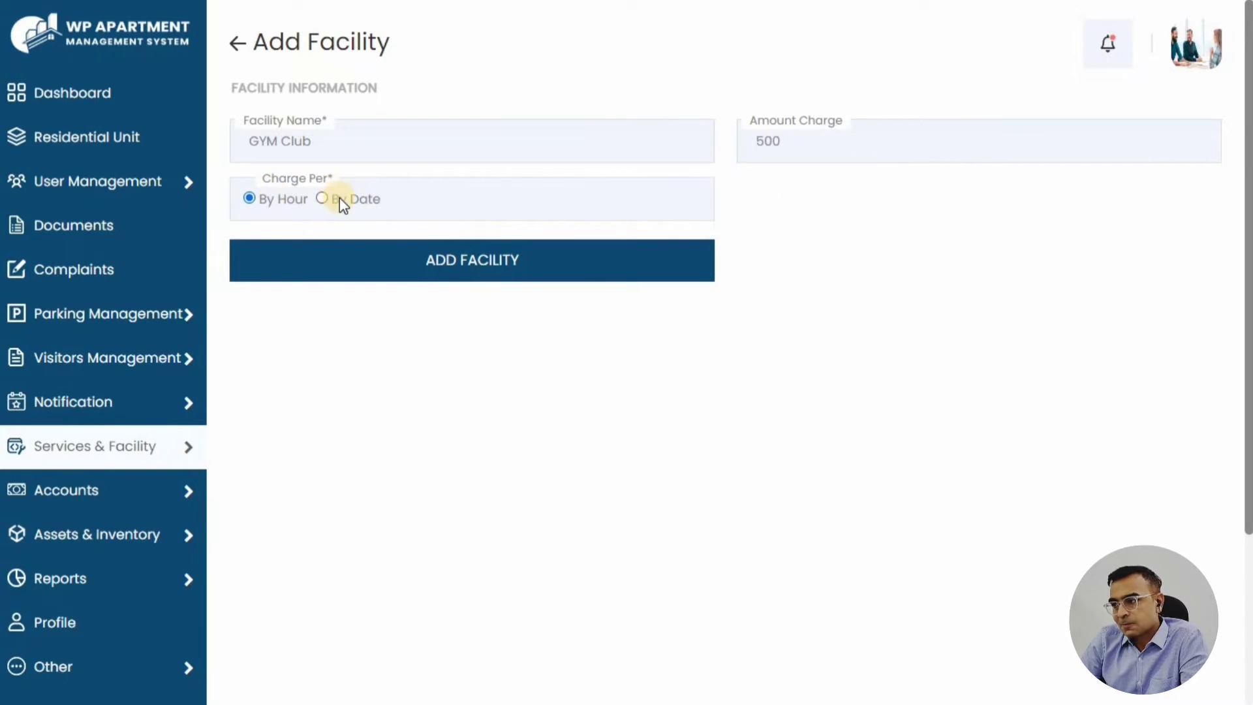
pyautogui.click(475, 277)
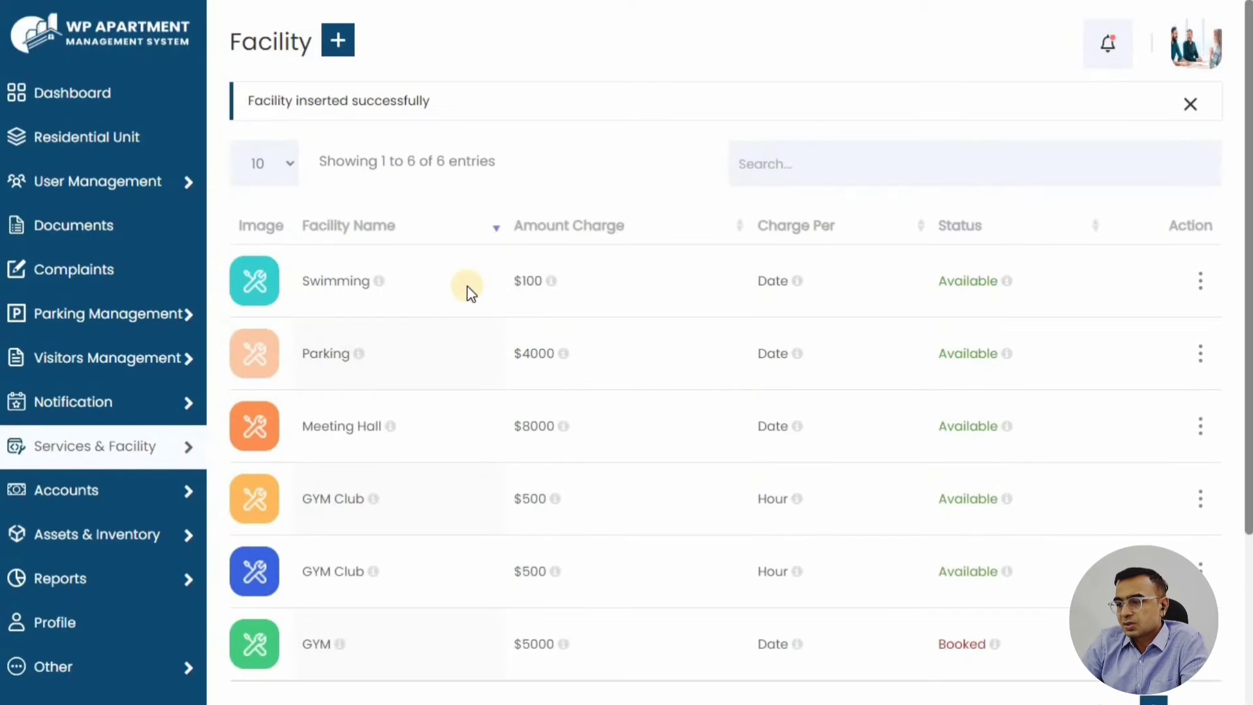
pyautogui.moveTo(267, 98); pyautogui.dragTo(434, 98)
pyautogui.click(534, 140)
pyautogui.scroll(-2, 331, 442)
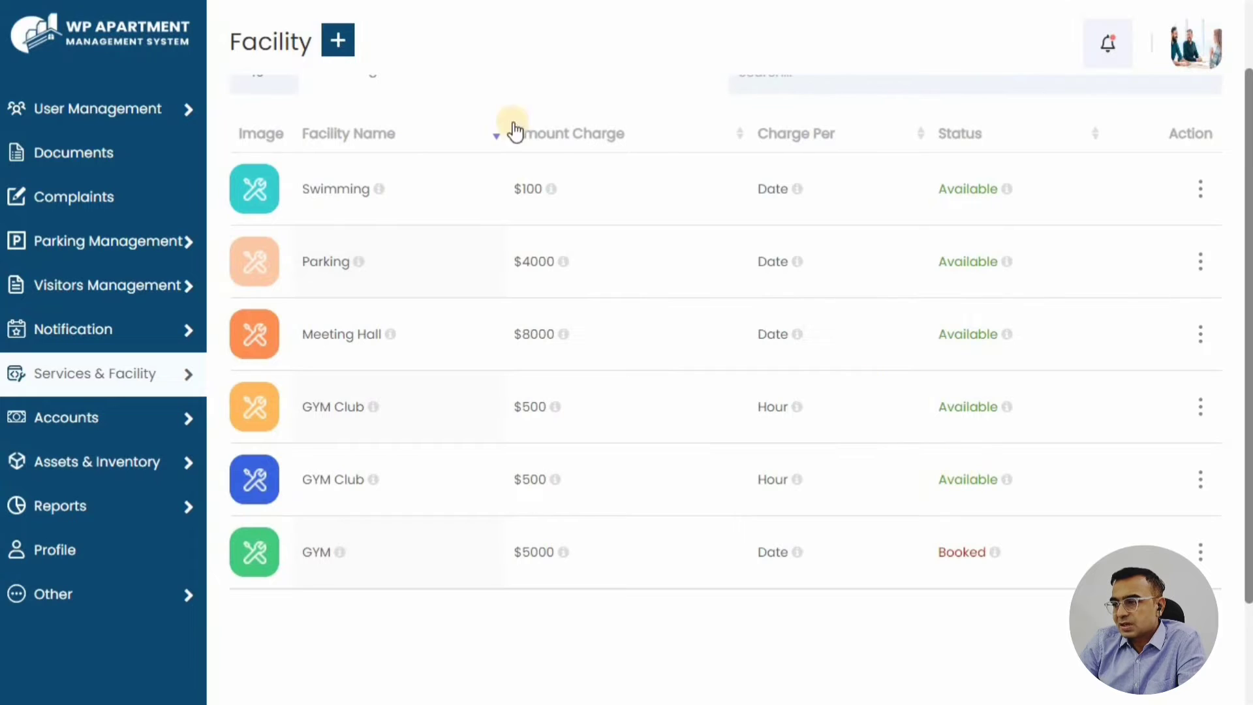
pyautogui.scroll(2, 501, 106)
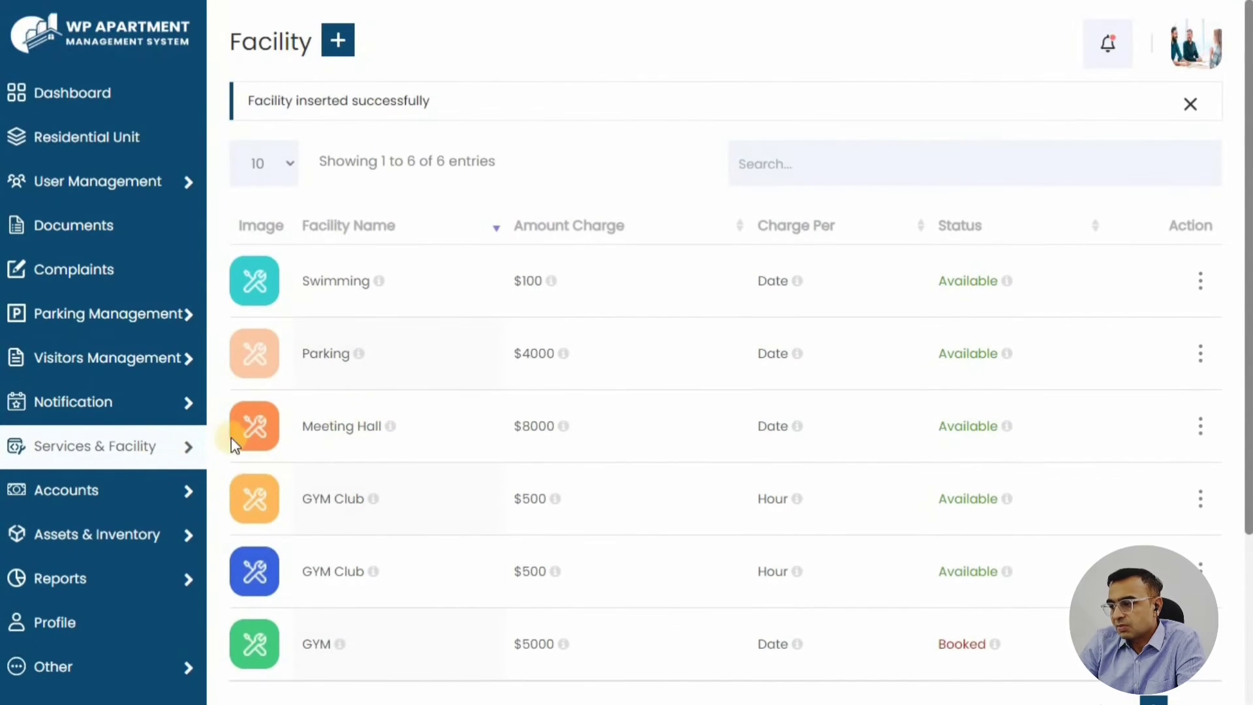
# Step: Open the facility bookings list and check its Approved and Pending booking statuses
pyautogui.moveTo(164, 447)
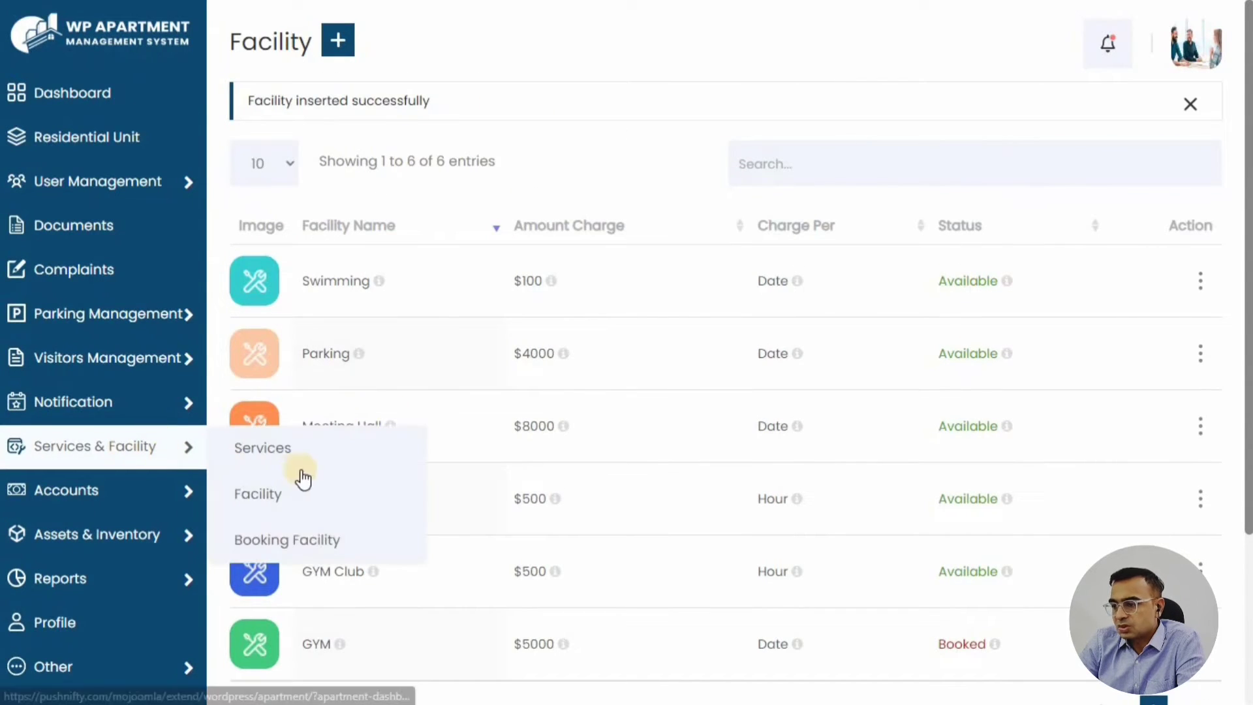
pyautogui.click(284, 540)
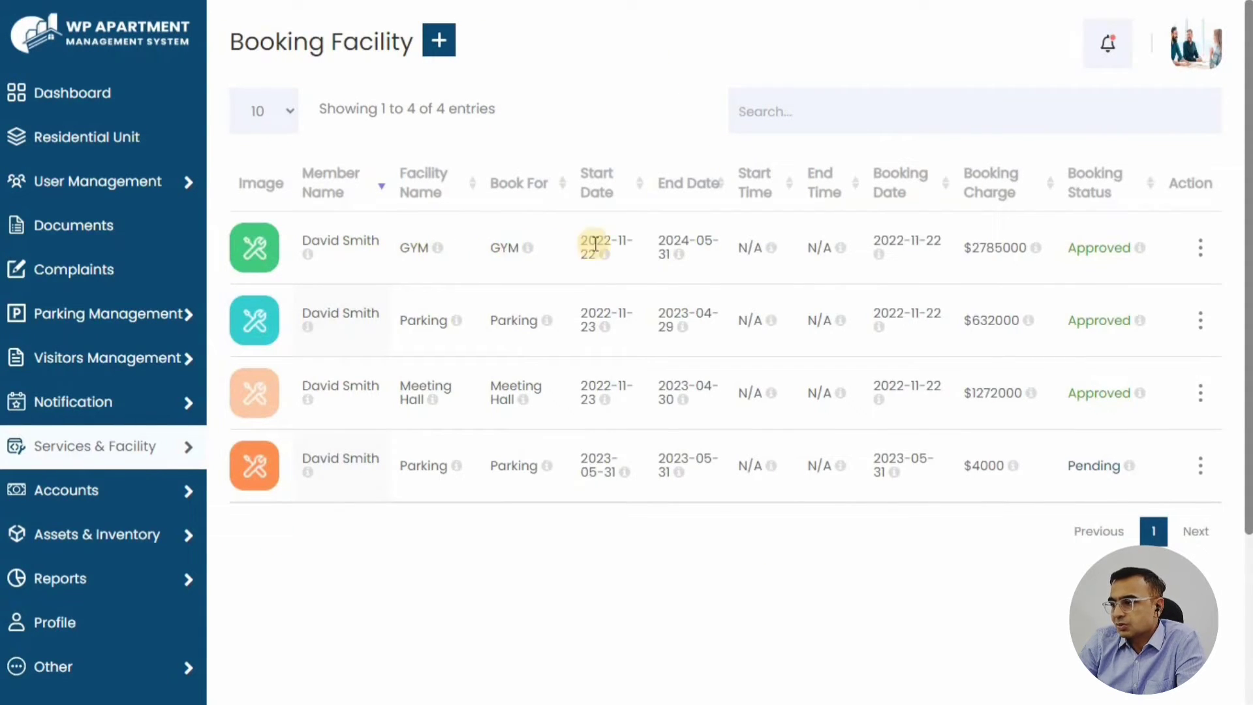
pyautogui.doubleClick(1104, 248)
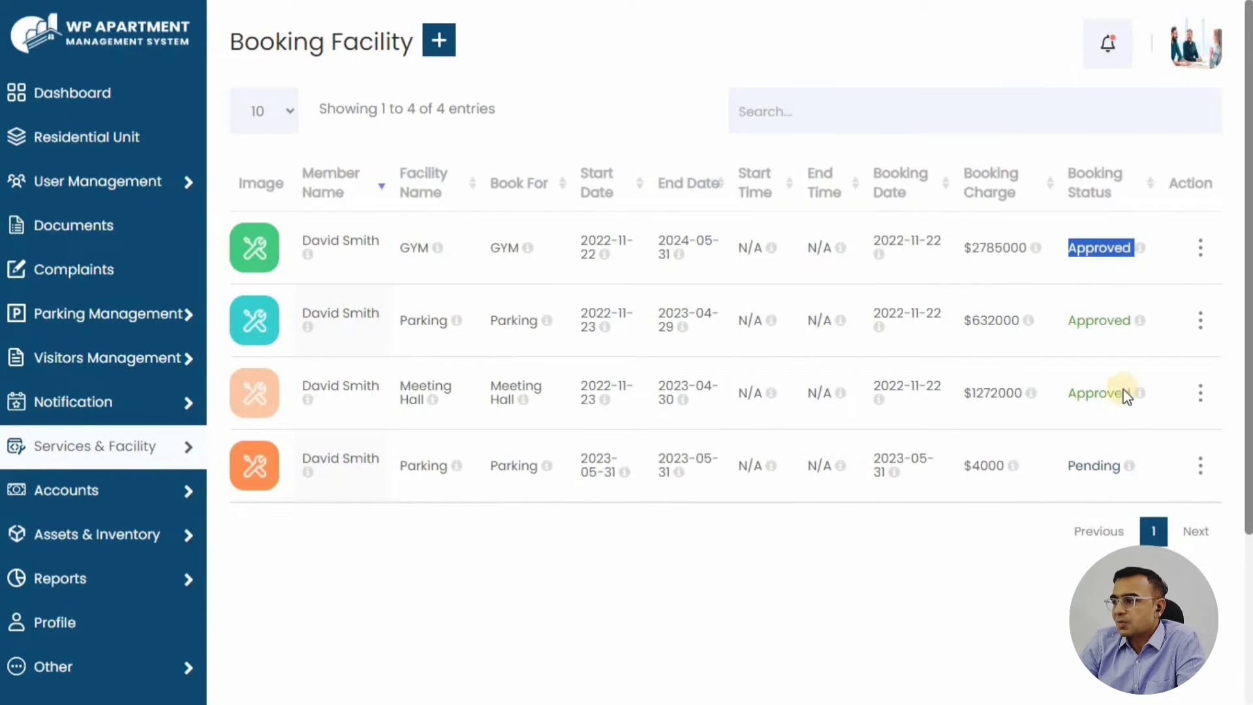
pyautogui.doubleClick(1100, 465)
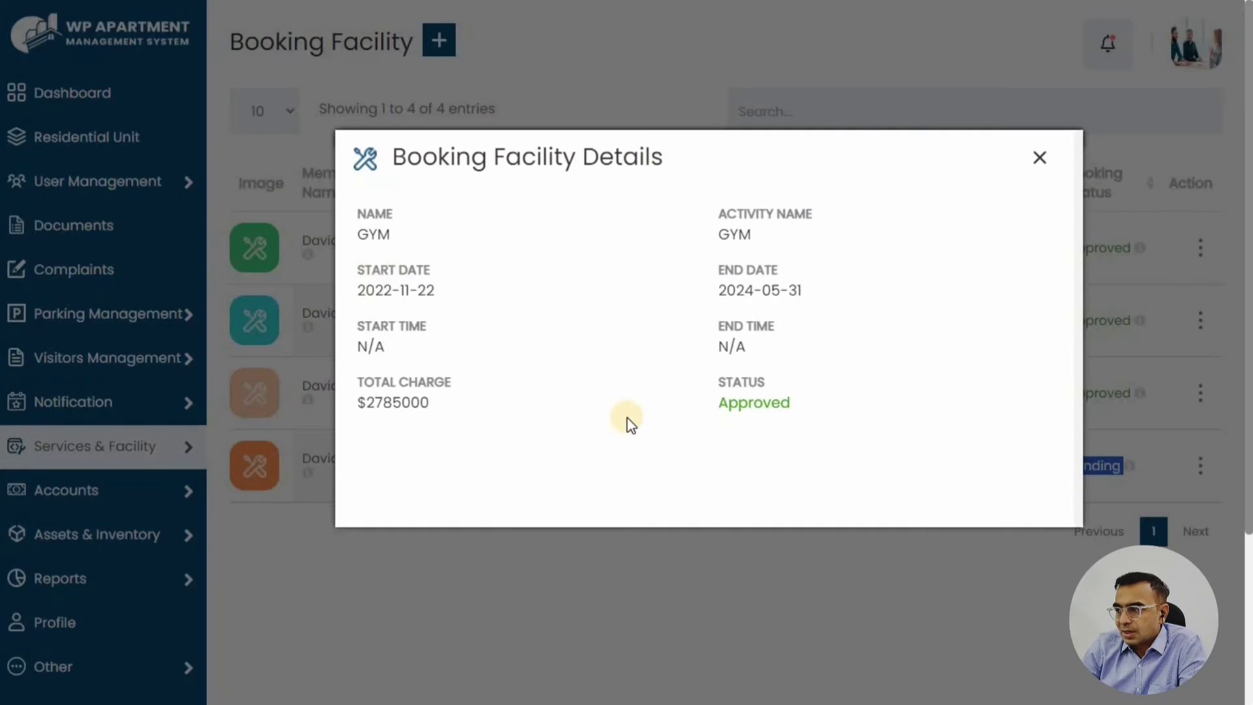
# Step: Start a new facility booking with category Swimming and activity GYM
pyautogui.click(1043, 159)
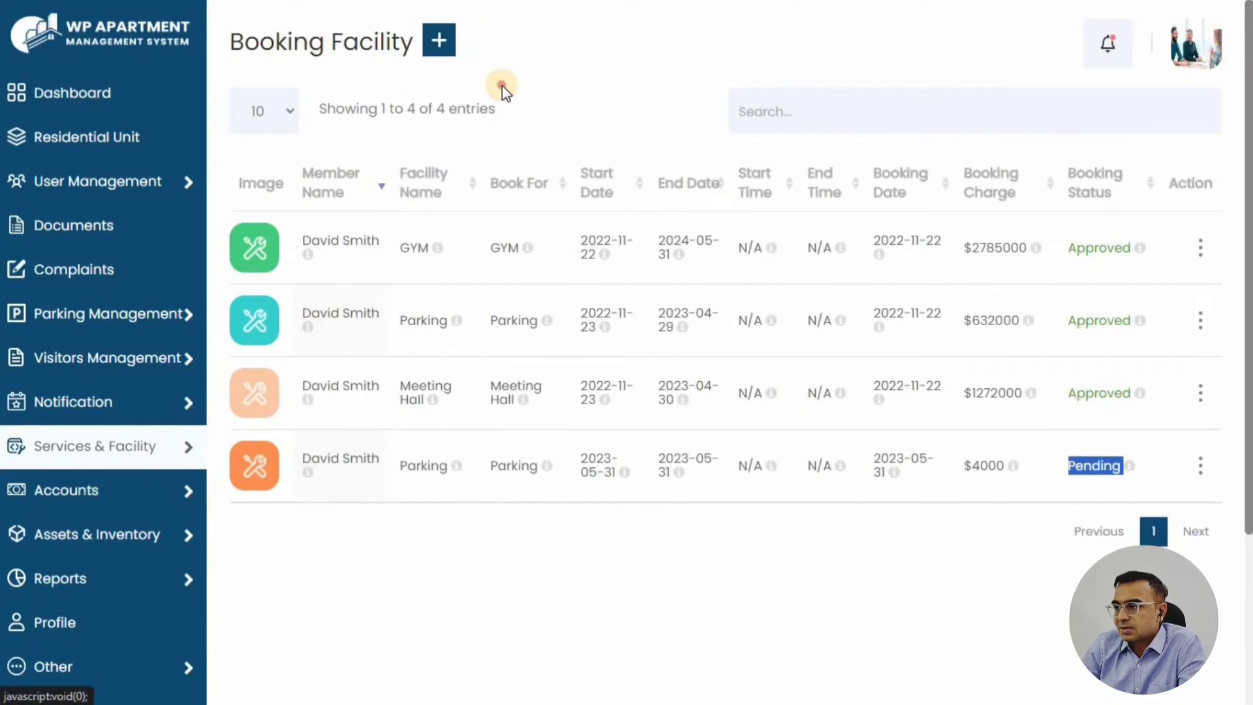
pyautogui.click(443, 44)
pyautogui.click(432, 146)
pyautogui.click(279, 213)
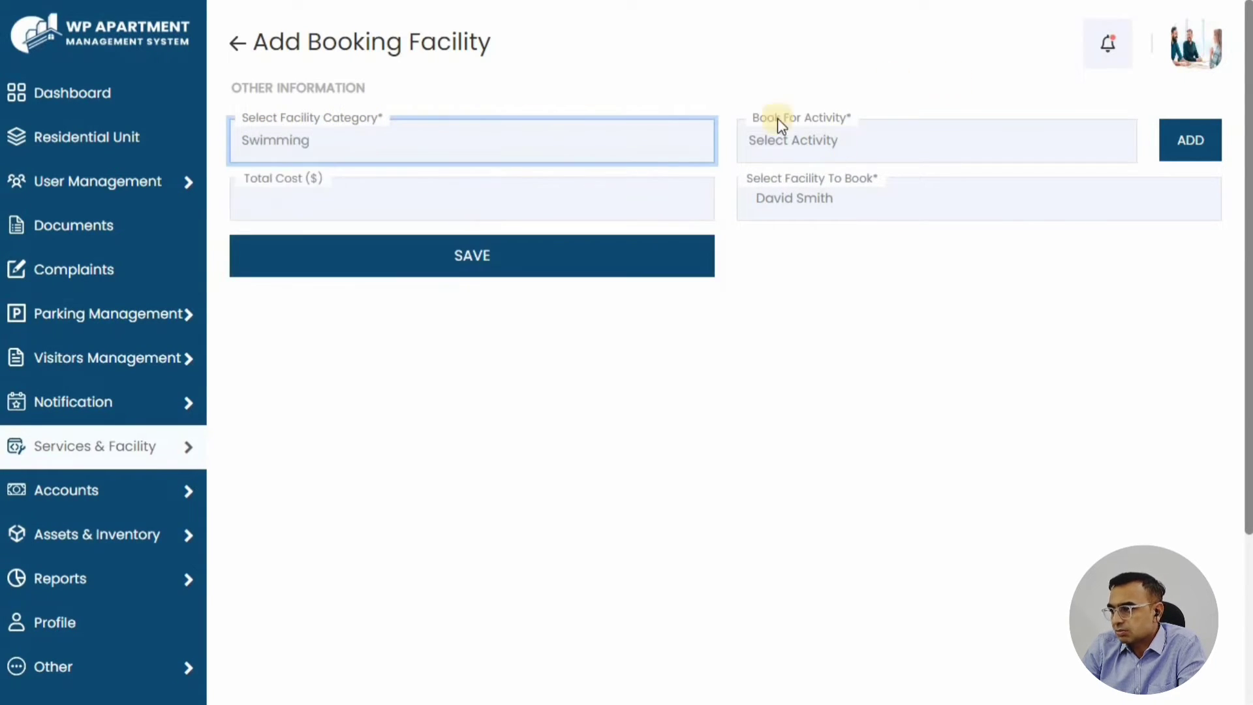
pyautogui.click(863, 136)
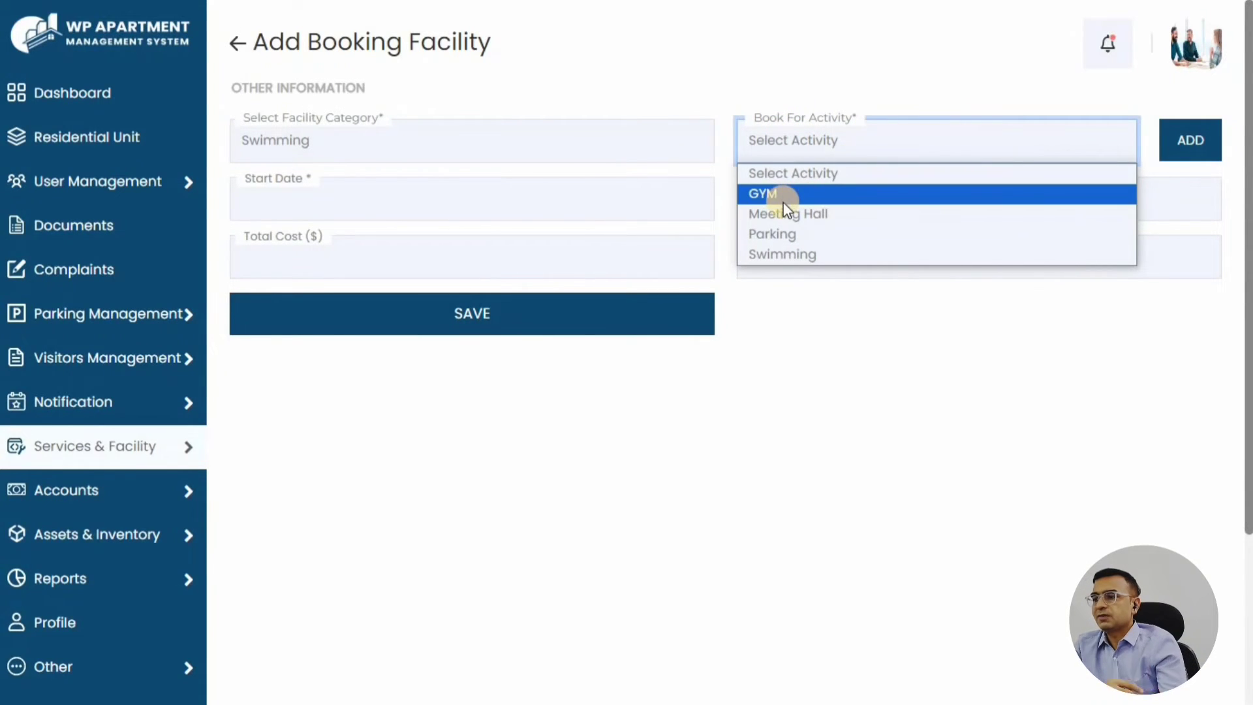
pyautogui.click(784, 196)
pyautogui.click(1187, 141)
# Step: Book it from 2024-04-30 to 2024-05-04 at a cost of 500 and save
pyautogui.click(331, 193)
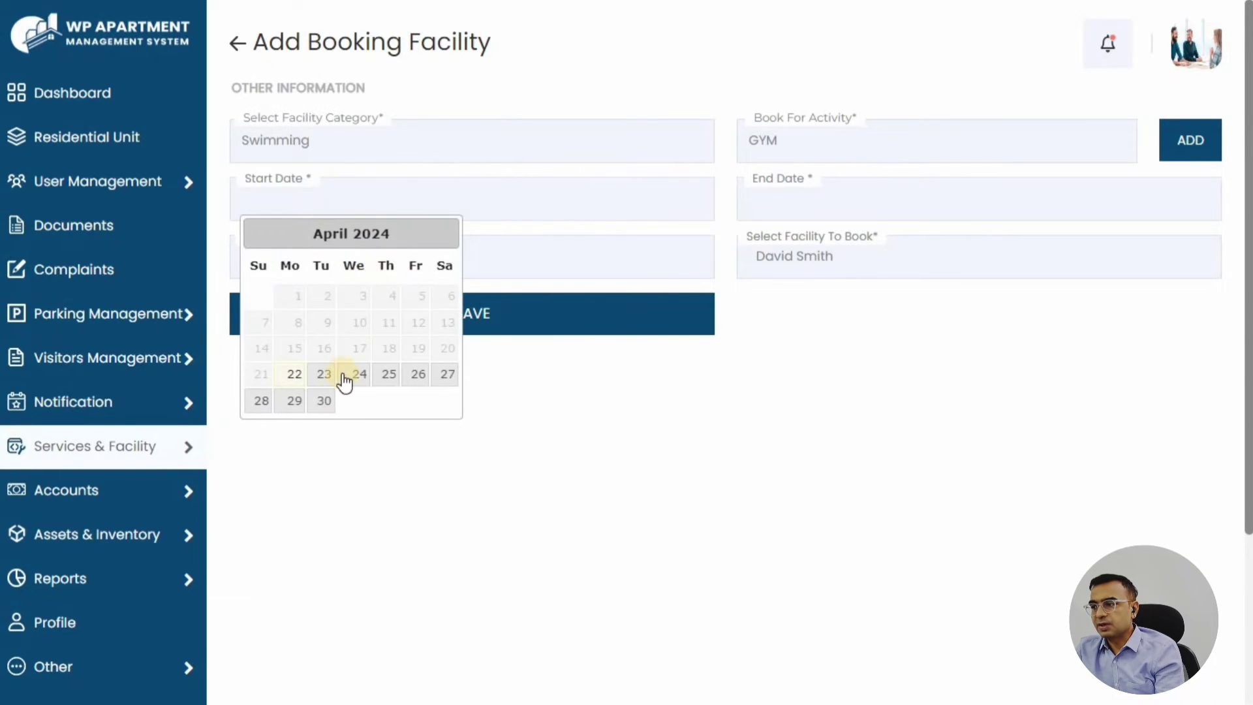
pyautogui.click(326, 402)
pyautogui.click(784, 205)
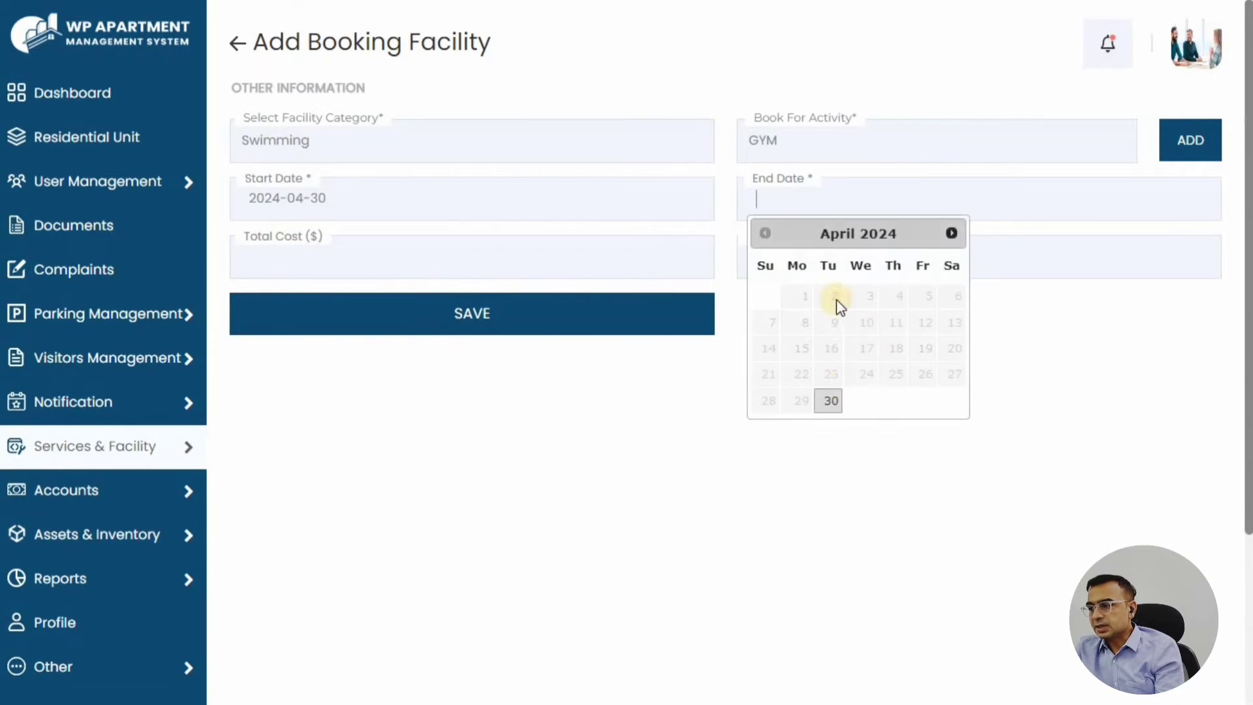
pyautogui.click(932, 243)
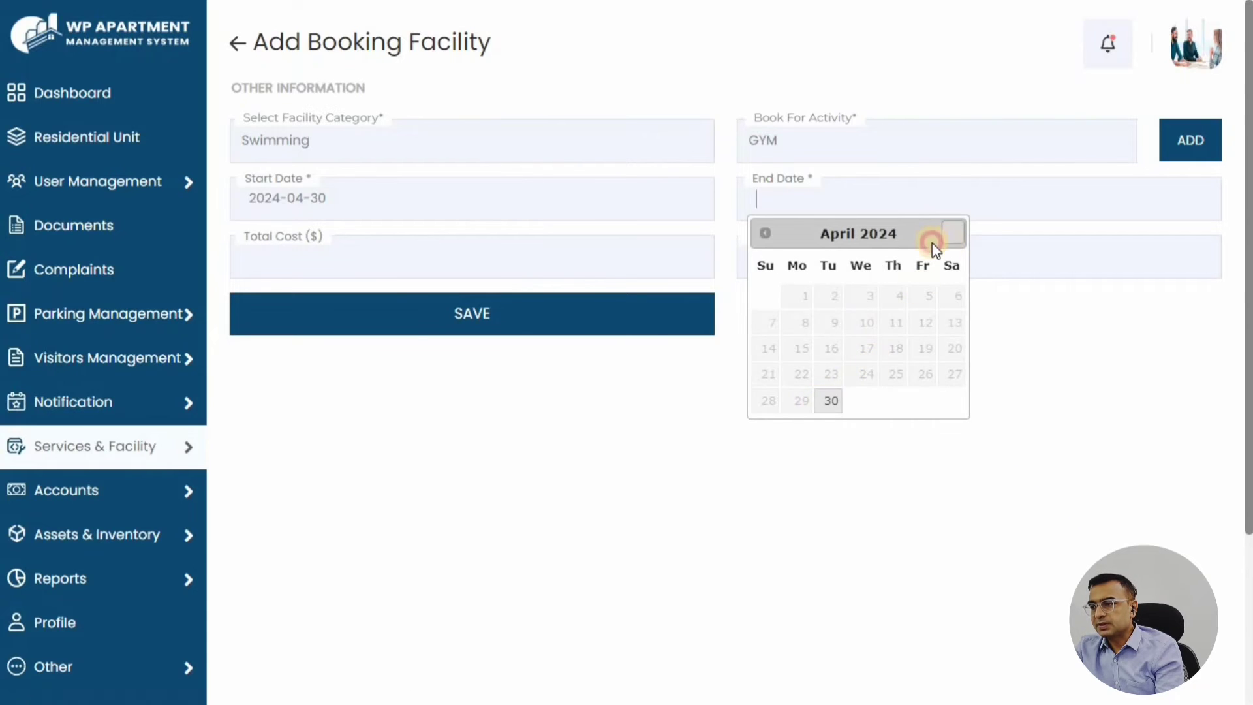
pyautogui.click(953, 299)
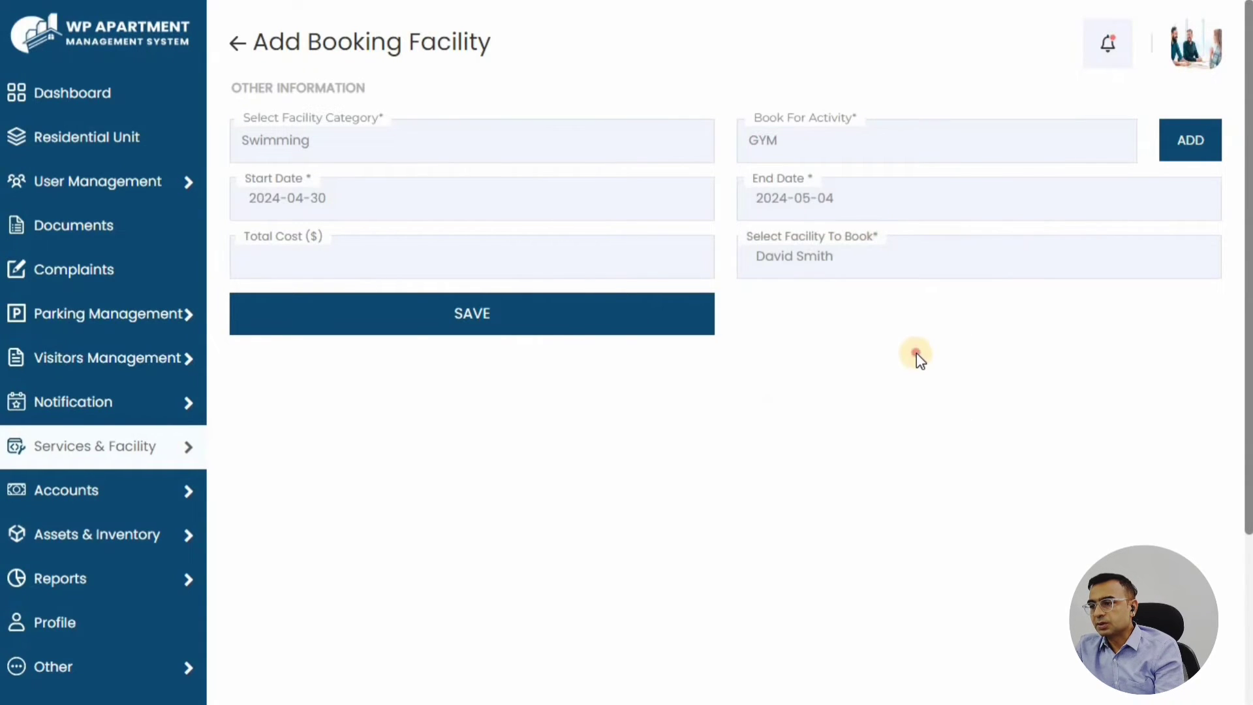
pyautogui.click(338, 256)
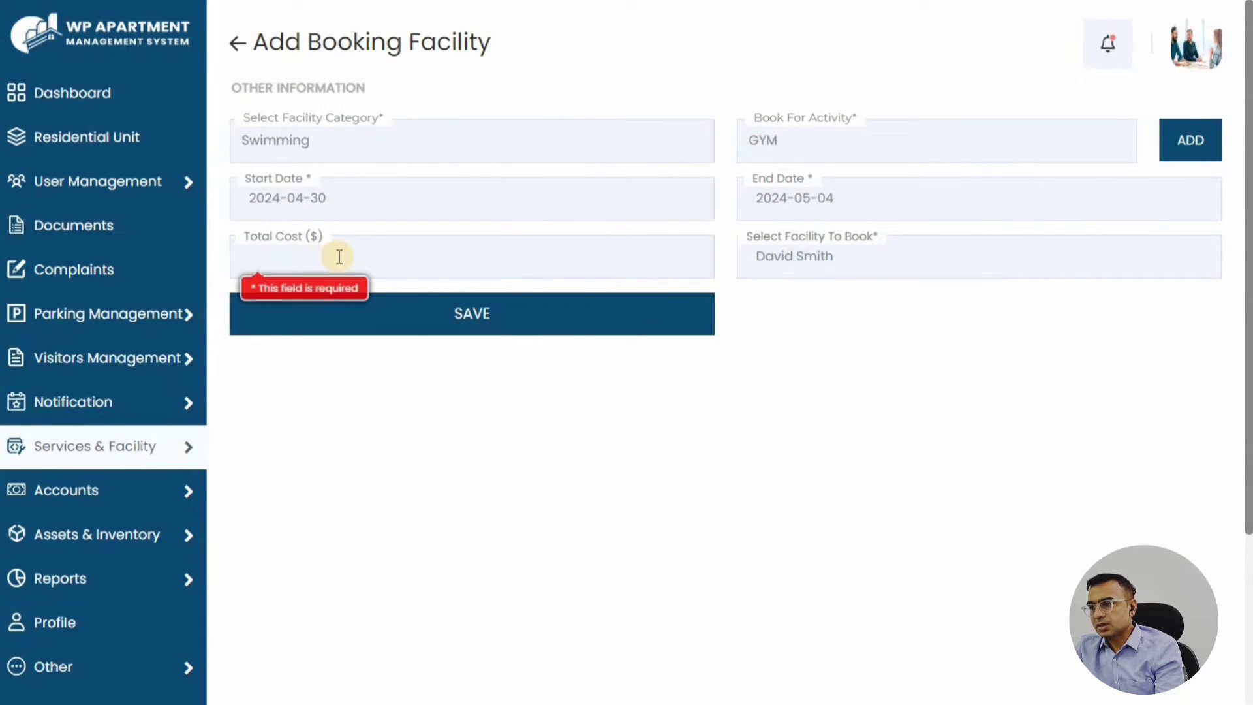
pyautogui.write('500')
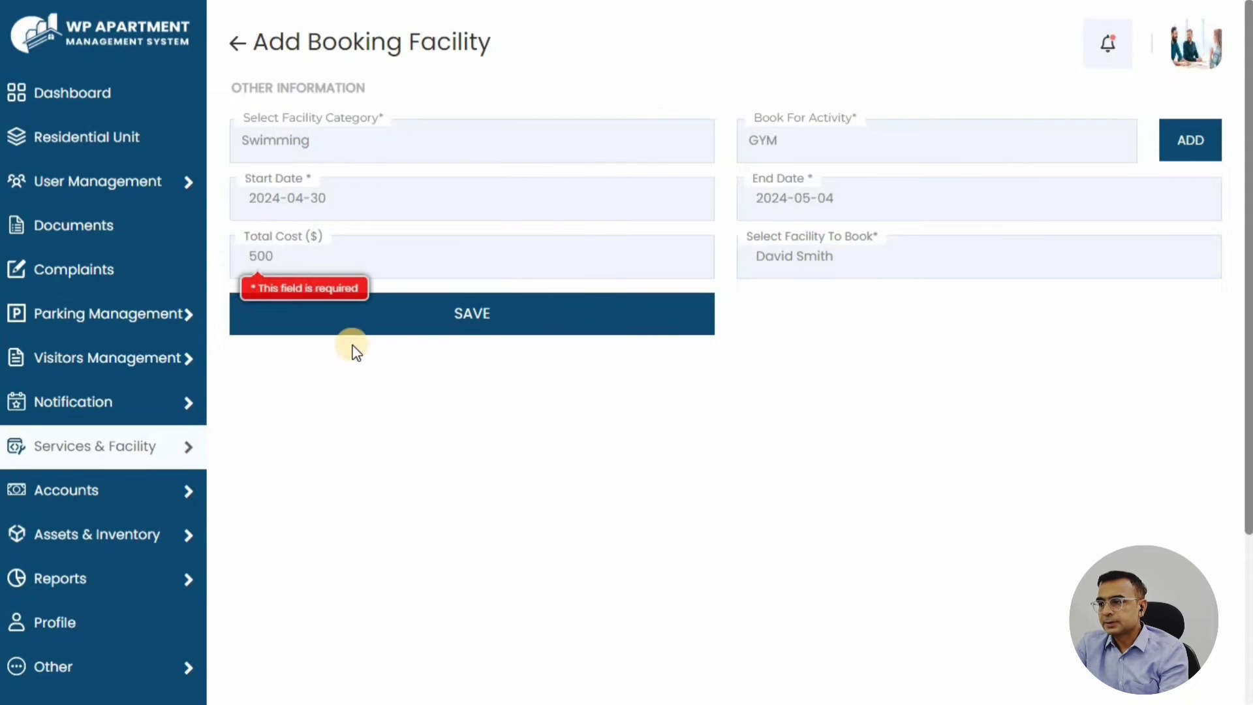
pyautogui.click(460, 318)
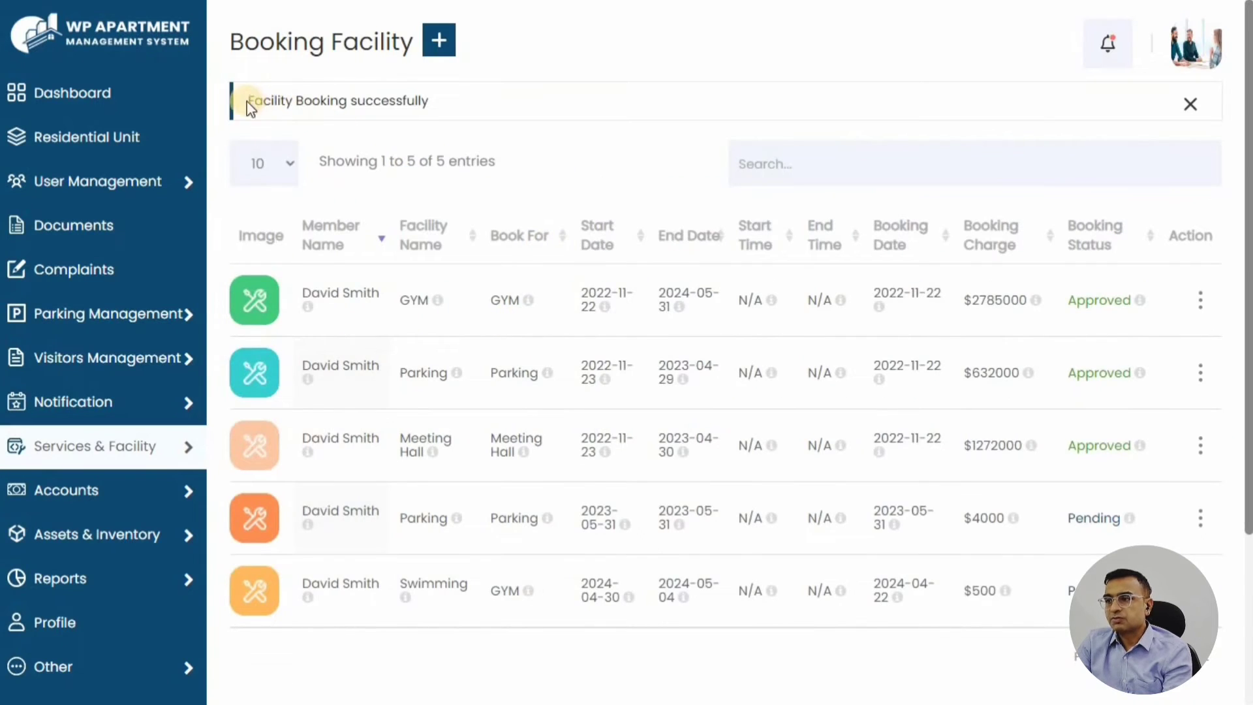
pyautogui.moveTo(250, 109); pyautogui.dragTo(507, 125)
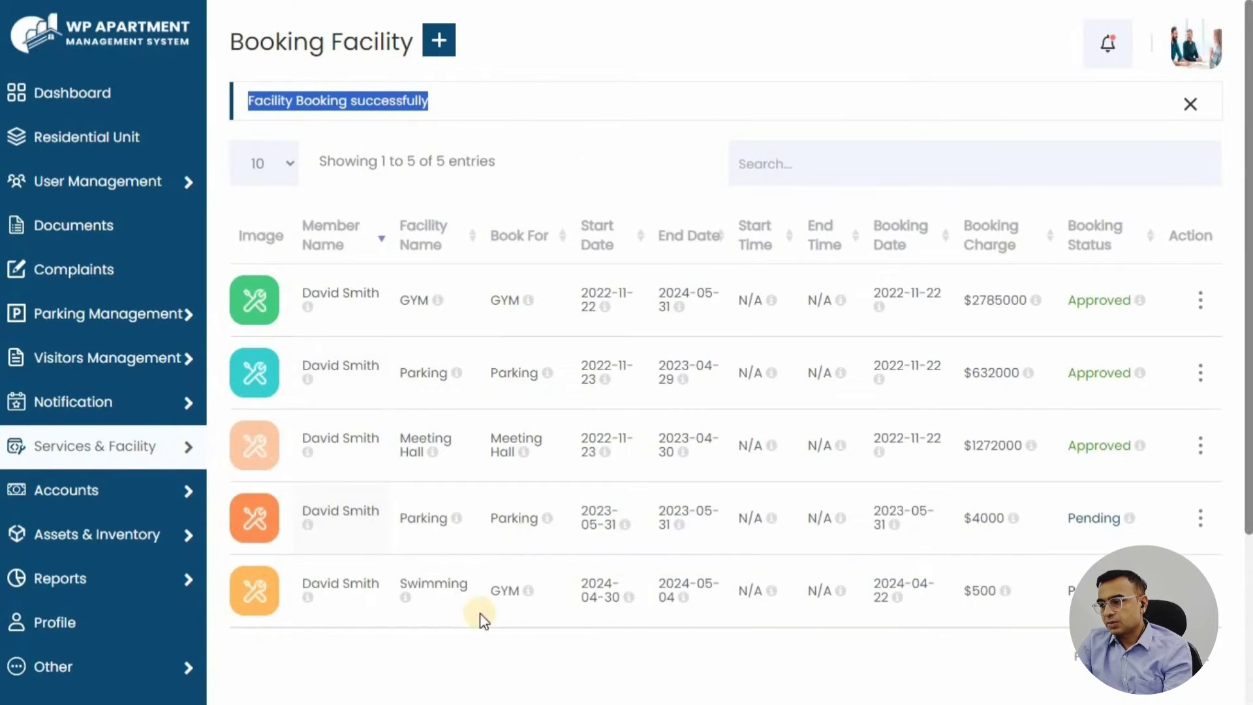
pyautogui.moveTo(302, 583); pyautogui.dragTo(1073, 591)
pyautogui.click(777, 676)
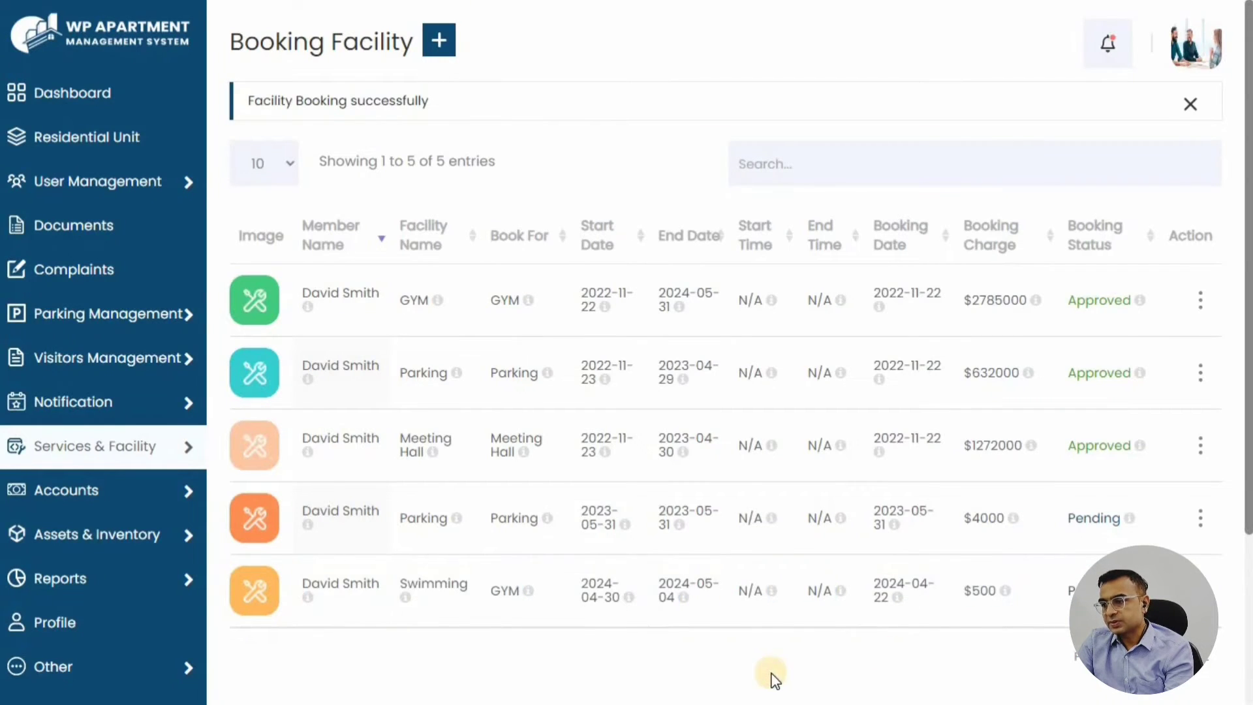
# Step: Open the Invoice list and note that INV-00012 is Unpaid
pyautogui.moveTo(81, 448)
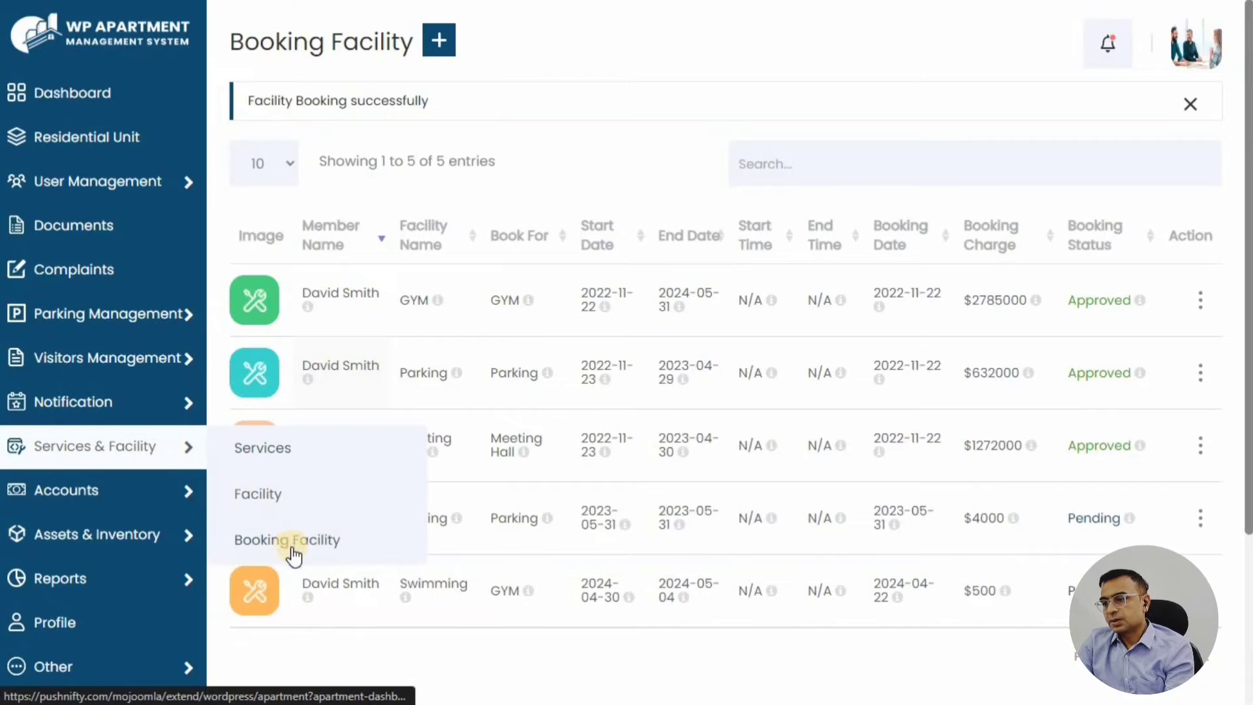
pyautogui.moveTo(118, 491)
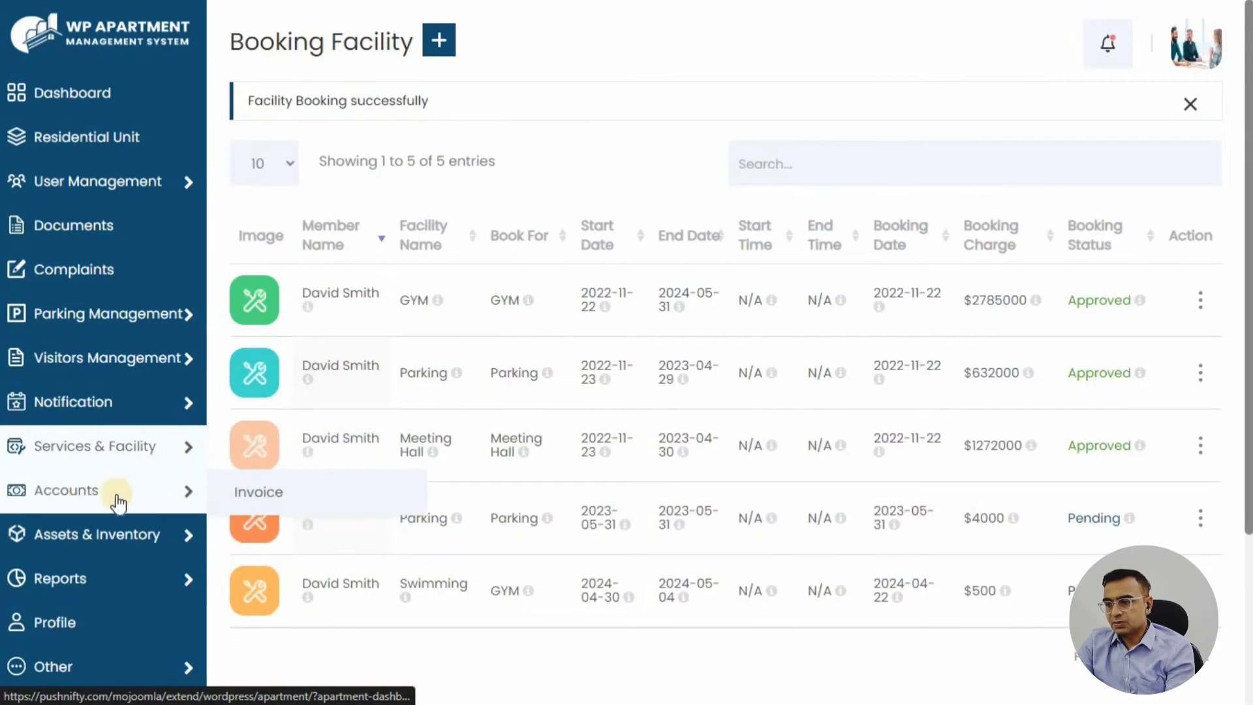
pyautogui.click(268, 492)
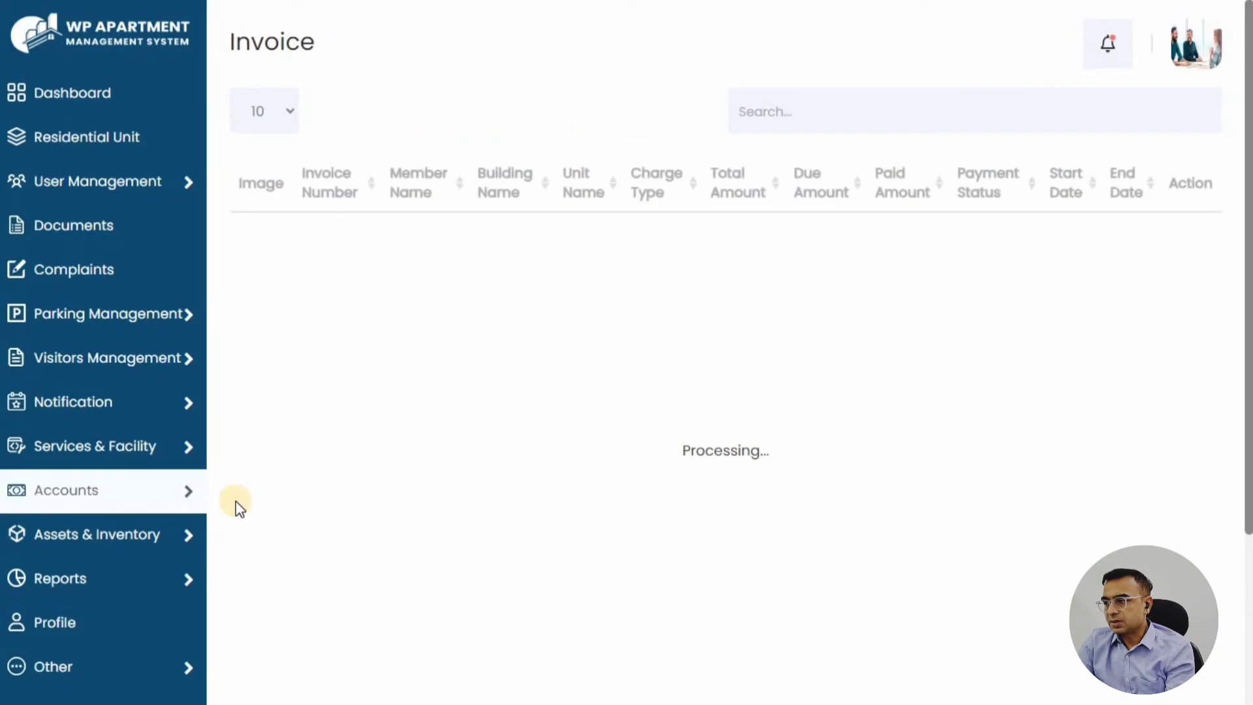
pyautogui.doubleClick(257, 47)
pyautogui.click(498, 73)
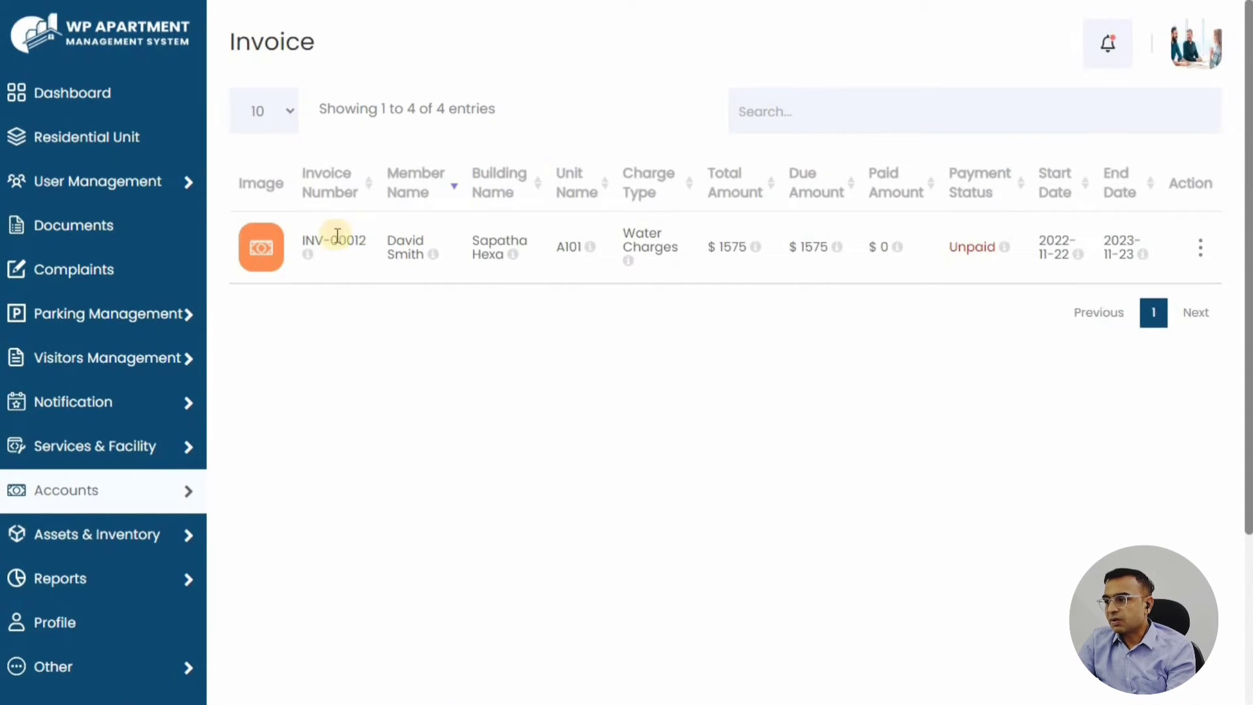
pyautogui.doubleClick(950, 244)
# Step: Pay invoice INV-00012, continuing to the PayPal login for $1,575.00 USD
pyautogui.click(1200, 252)
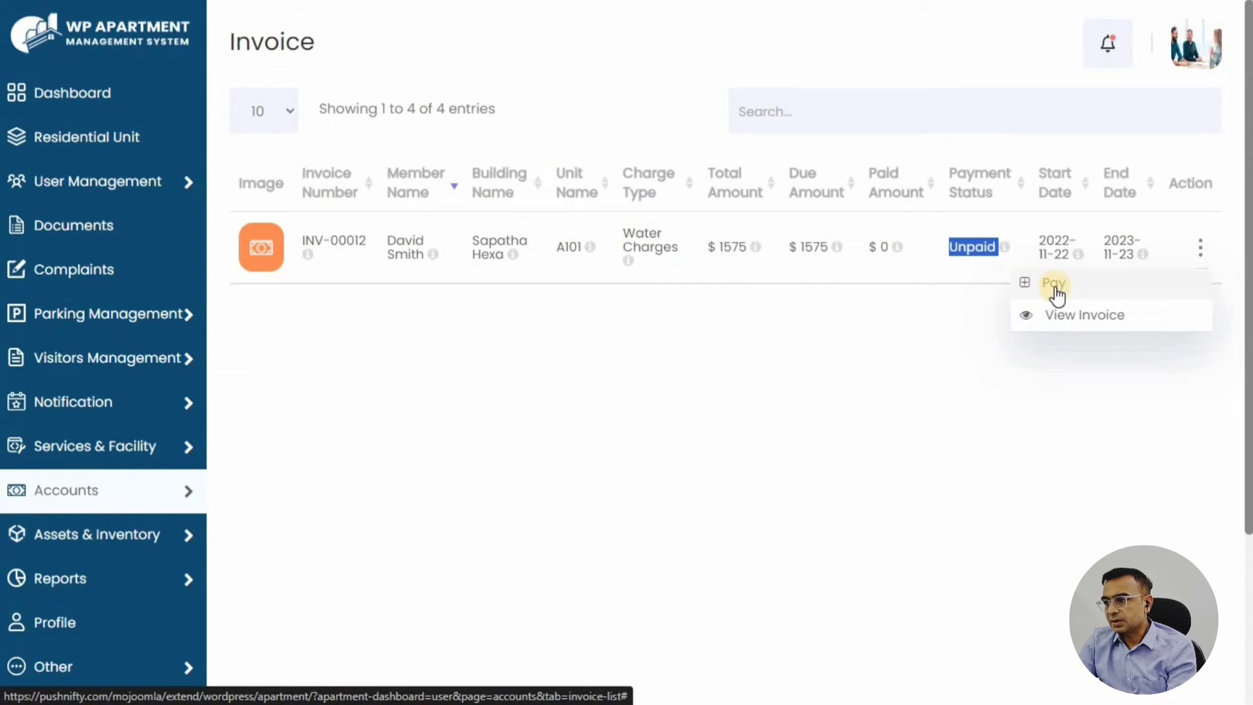
pyautogui.click(1055, 285)
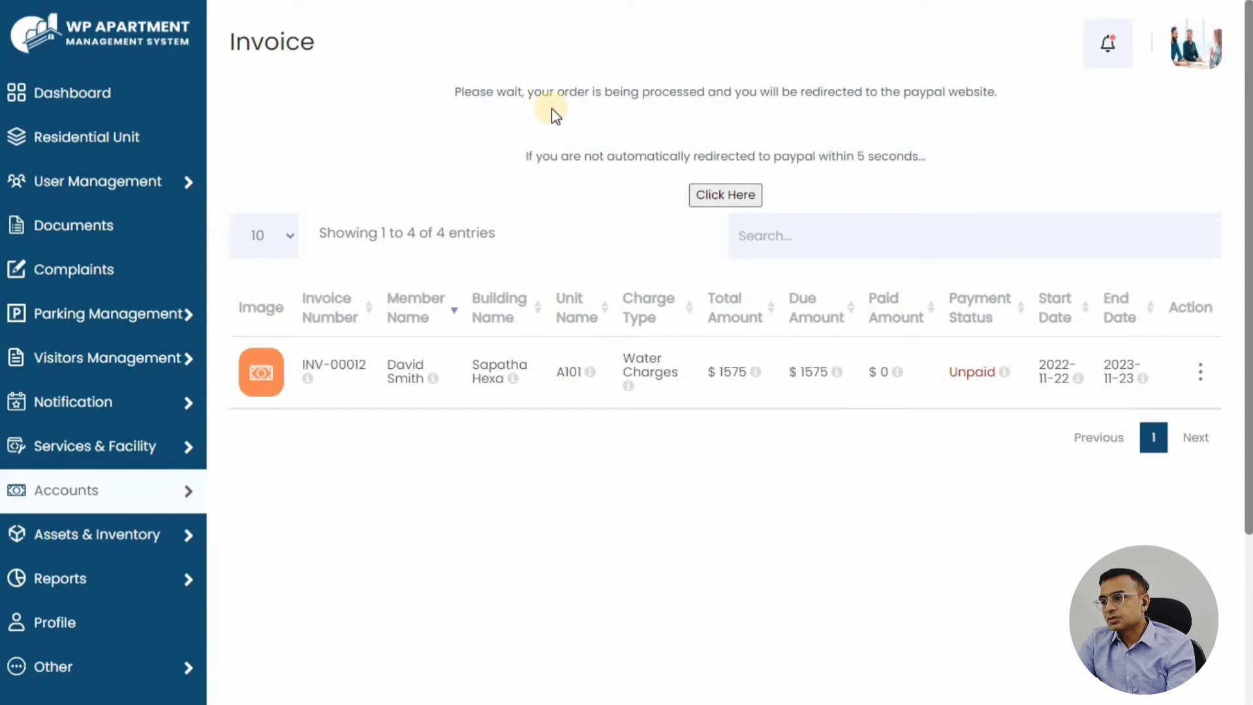
pyautogui.click(707, 197)
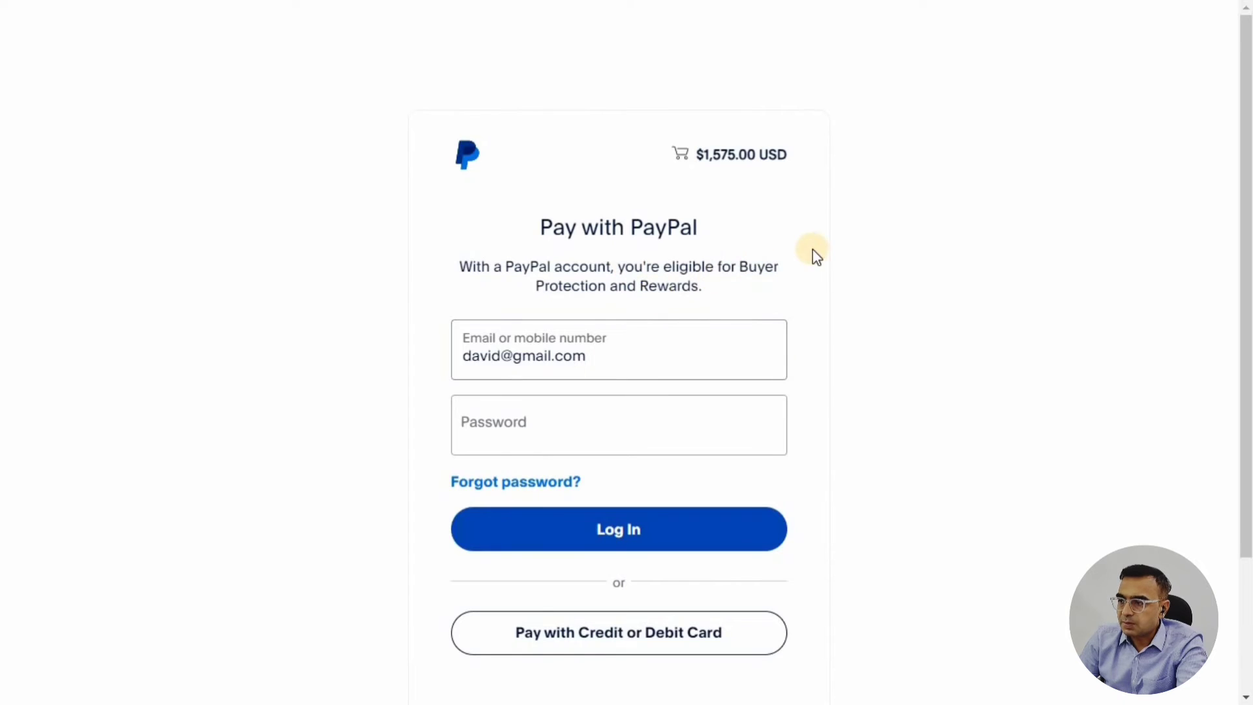
pyautogui.scroll(-1, 813, 253)
pyautogui.scroll(-2, 814, 252)
pyautogui.scroll(3, 815, 252)
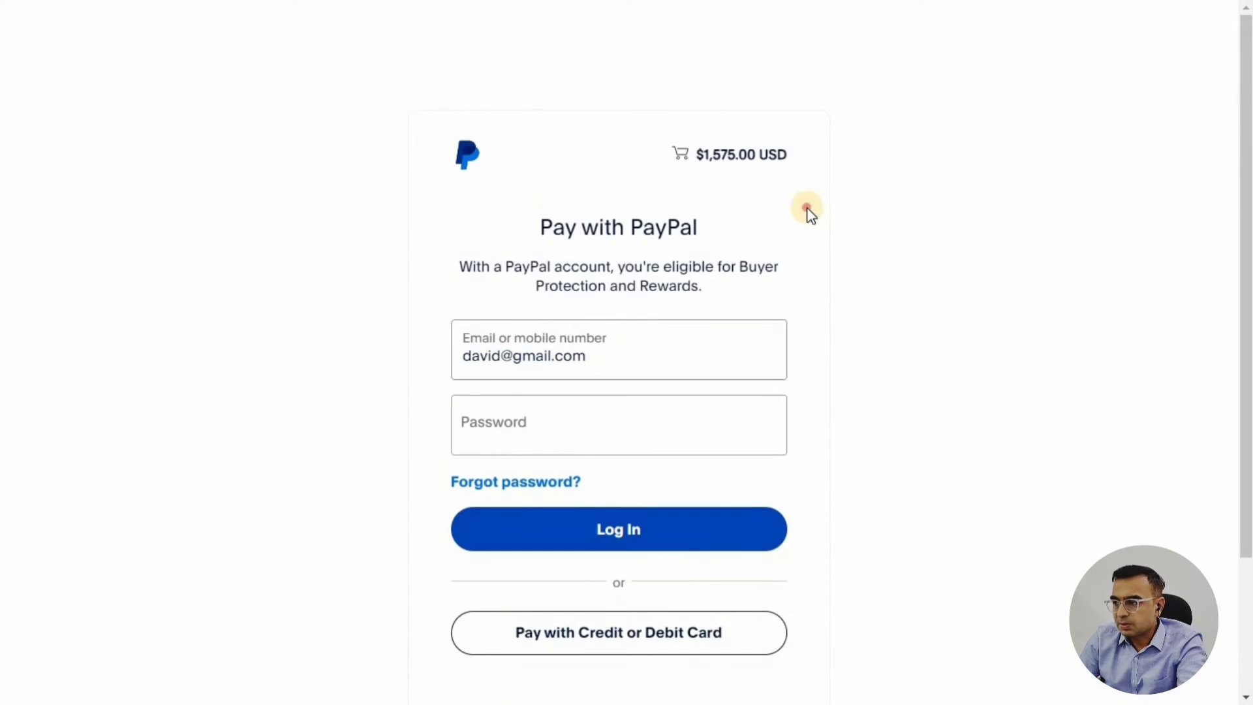
pyautogui.scroll(-3, 809, 214)
pyautogui.scroll(3, 807, 213)
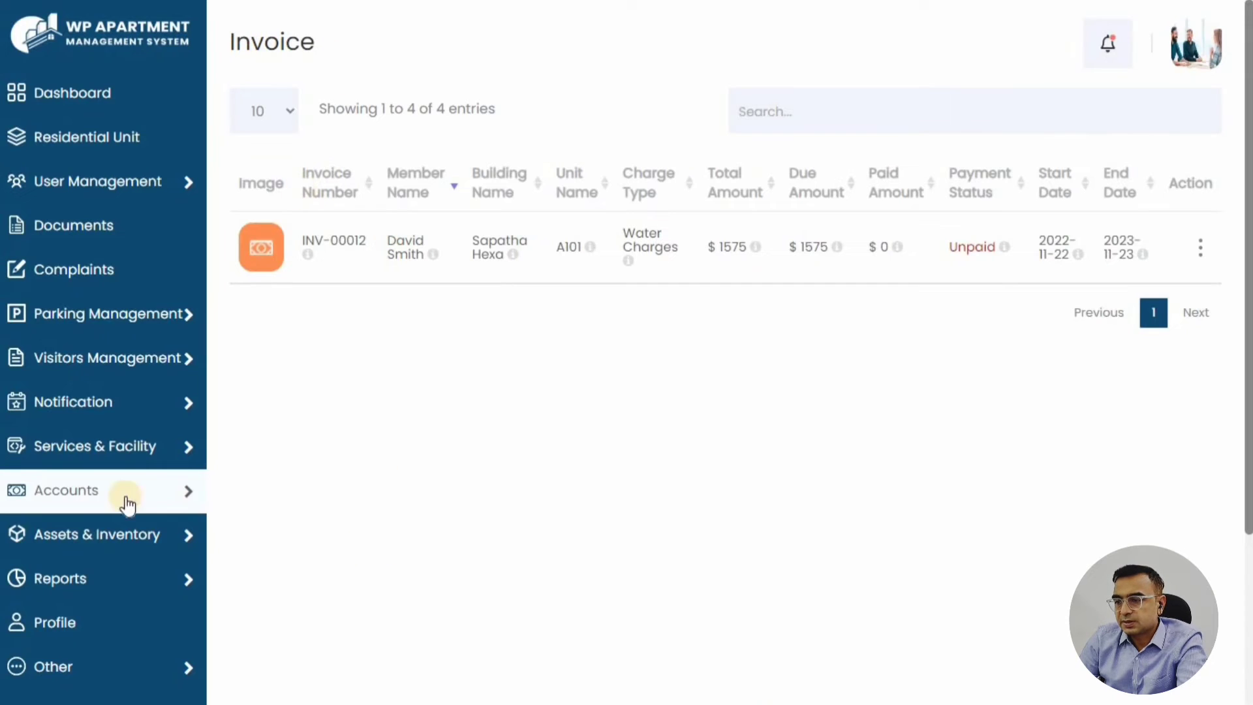
# Step: Read through invoice INV-00012 in full, then open the Assets list
pyautogui.moveTo(92, 547)
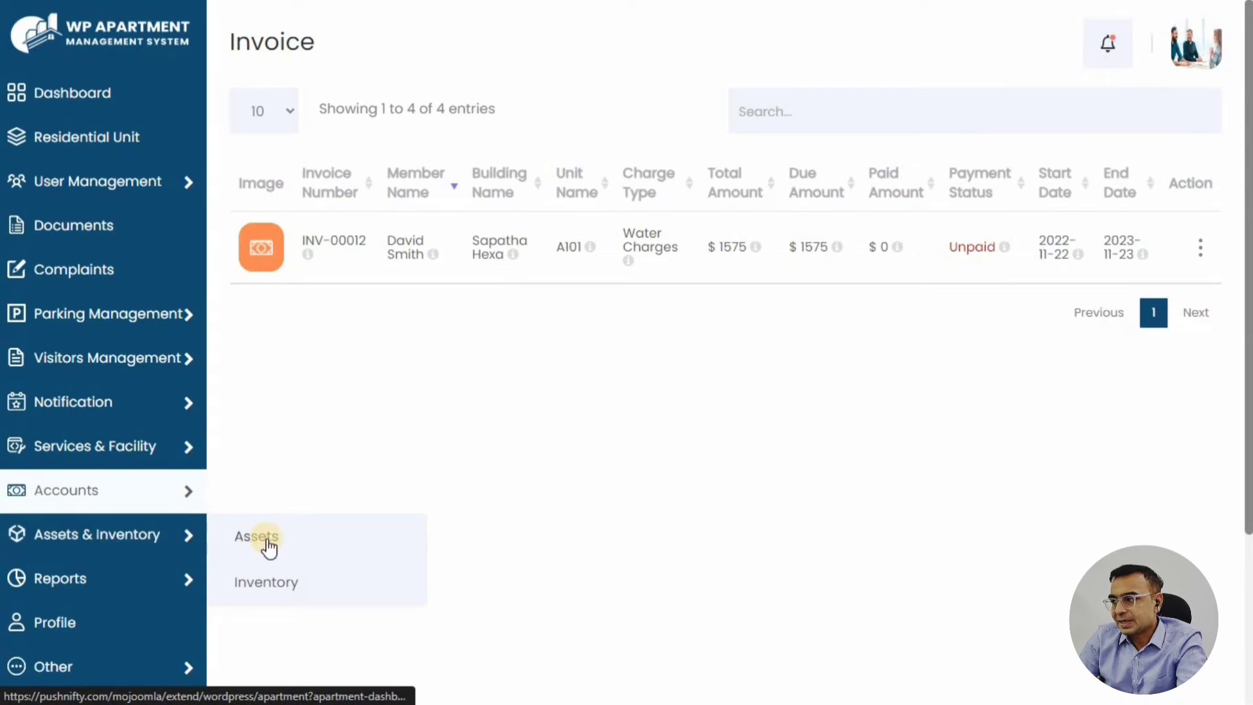
pyautogui.click(1203, 251)
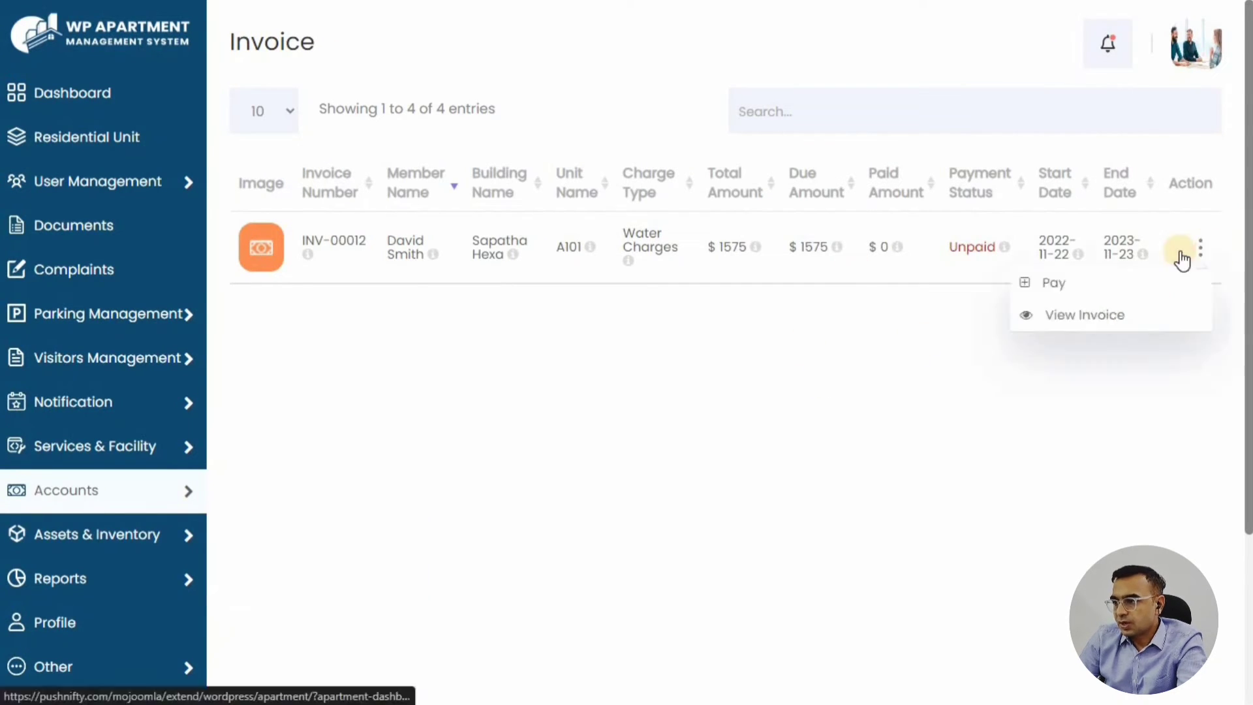
pyautogui.click(1076, 317)
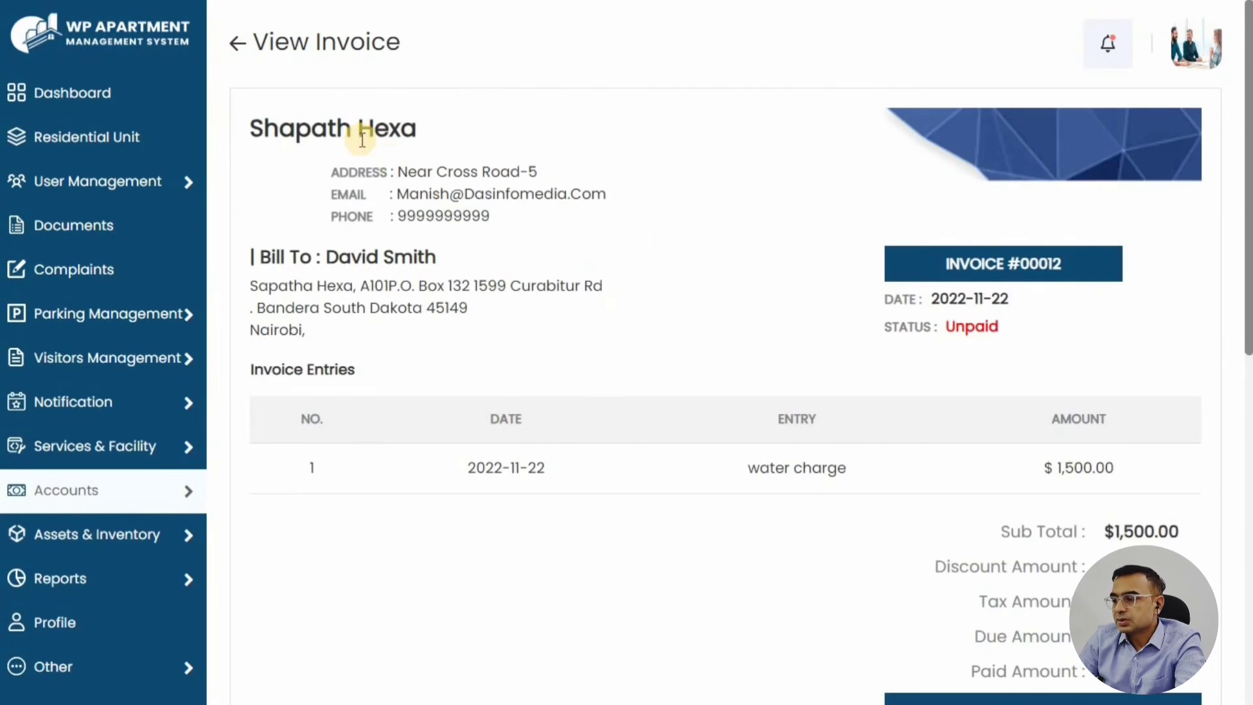
pyautogui.moveTo(256, 41); pyautogui.dragTo(442, 41)
pyautogui.click(483, 98)
pyautogui.click(647, 316)
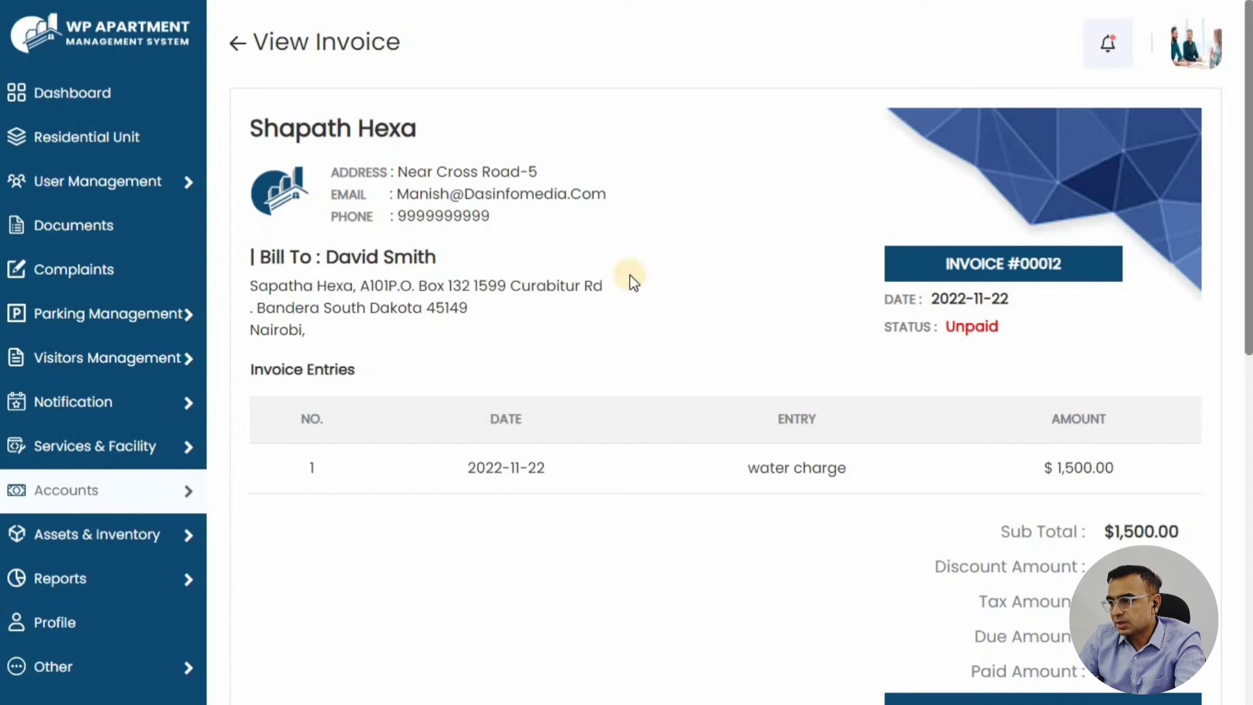
pyautogui.scroll(-3, 1005, 365)
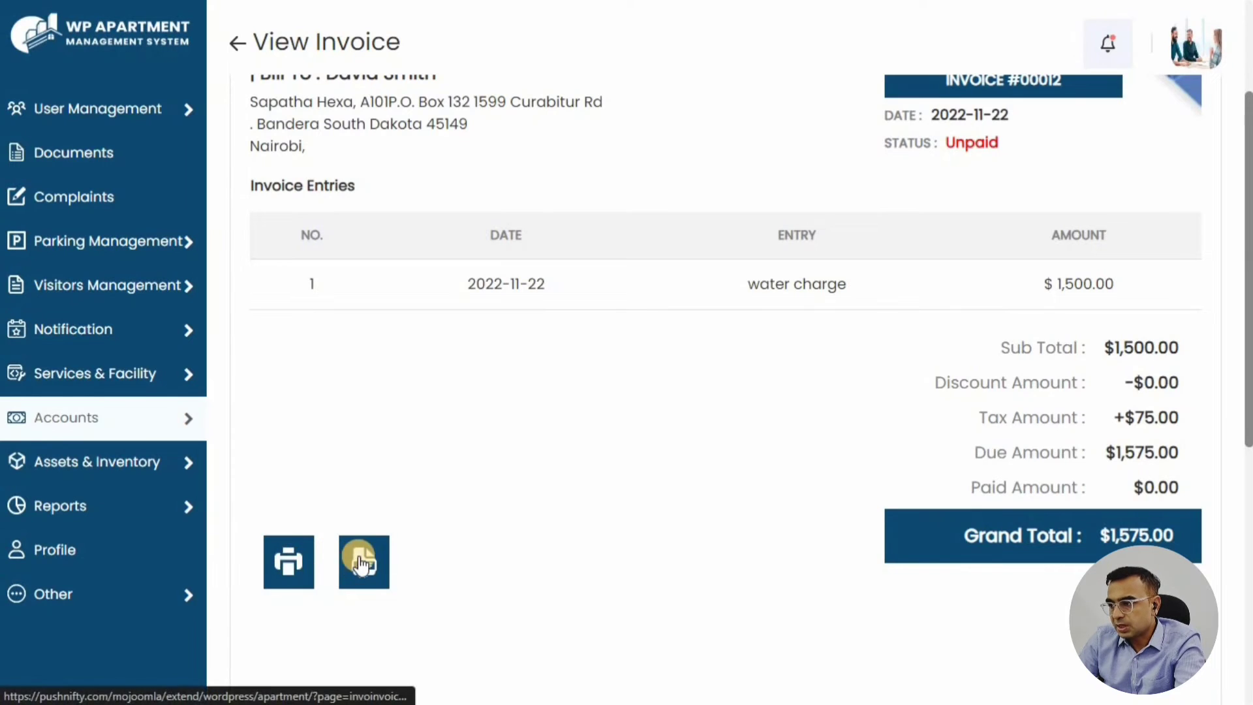
pyautogui.scroll(3, 1039, 609)
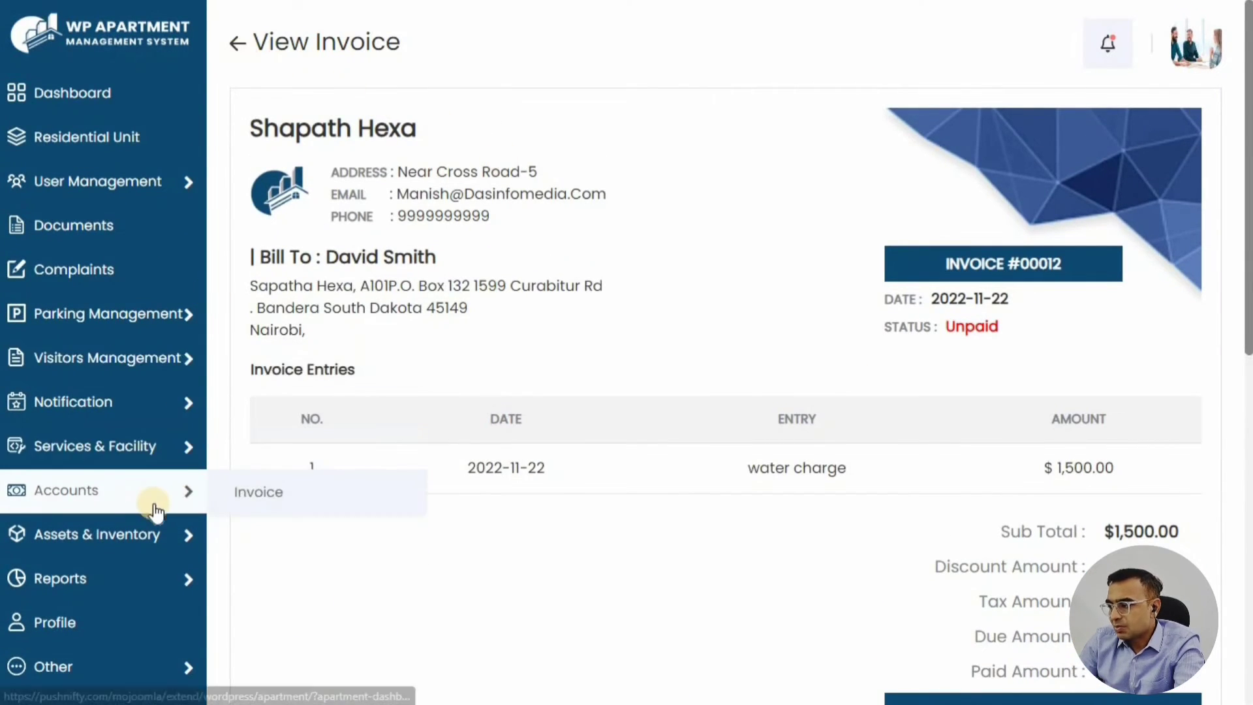
pyautogui.moveTo(133, 541)
pyautogui.click(261, 539)
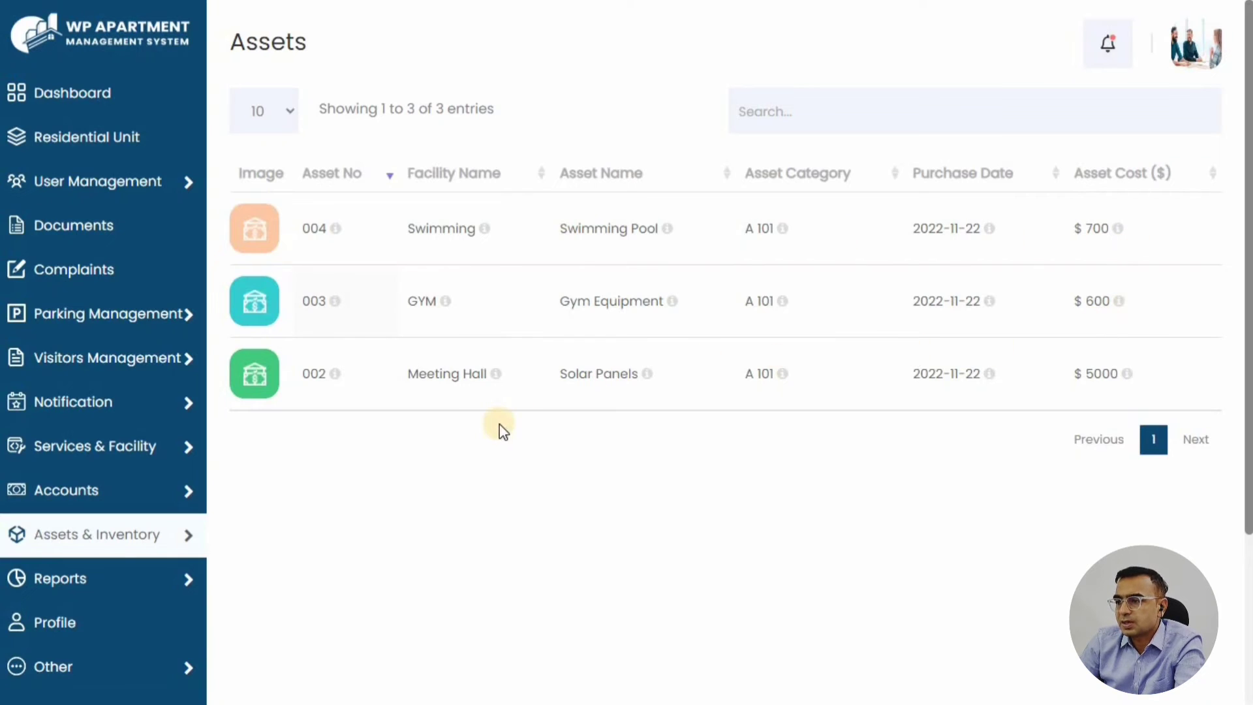
# Step: Open the Inventory list: Table 20, Security 2, Notice Board 1, Lights 10
pyautogui.moveTo(196, 534)
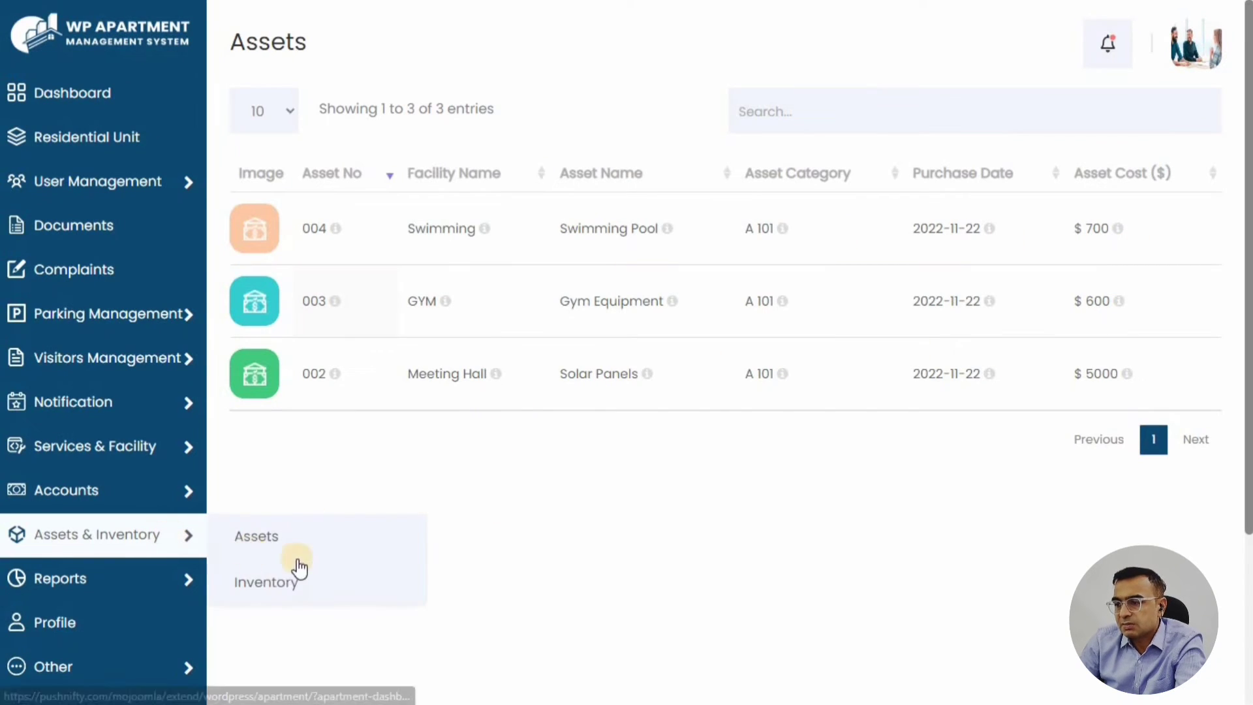
pyautogui.click(263, 584)
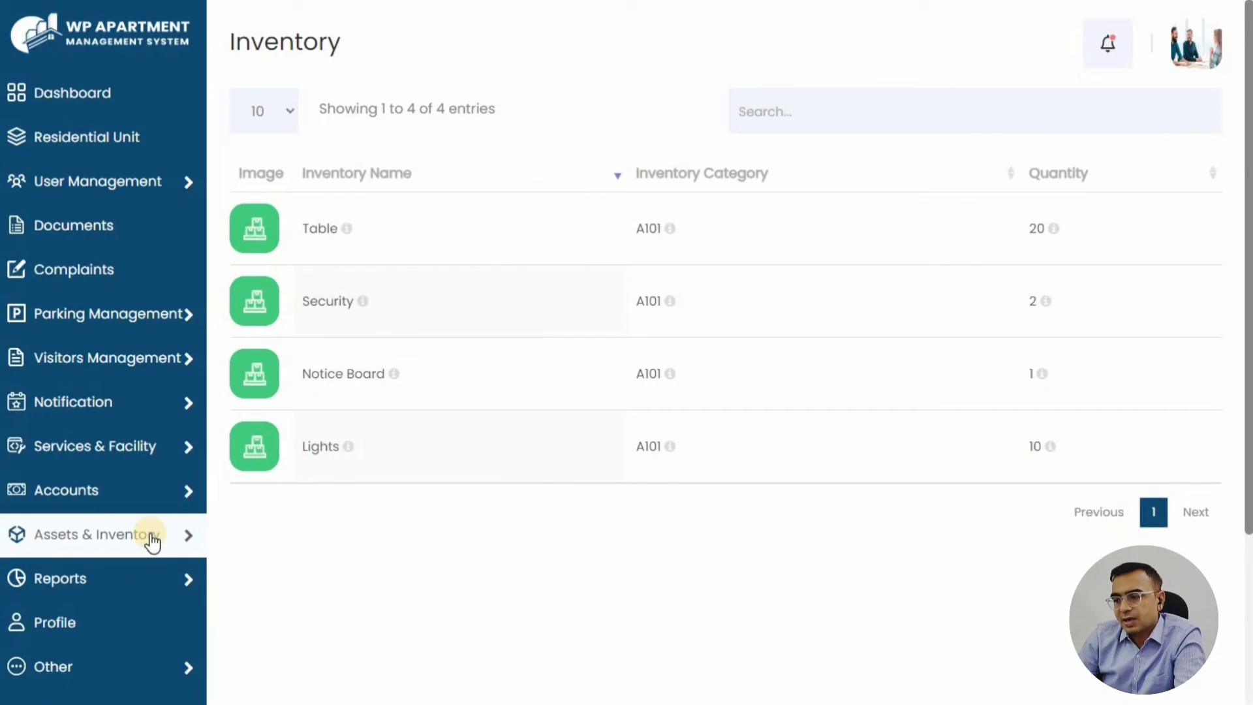
pyautogui.moveTo(160, 574)
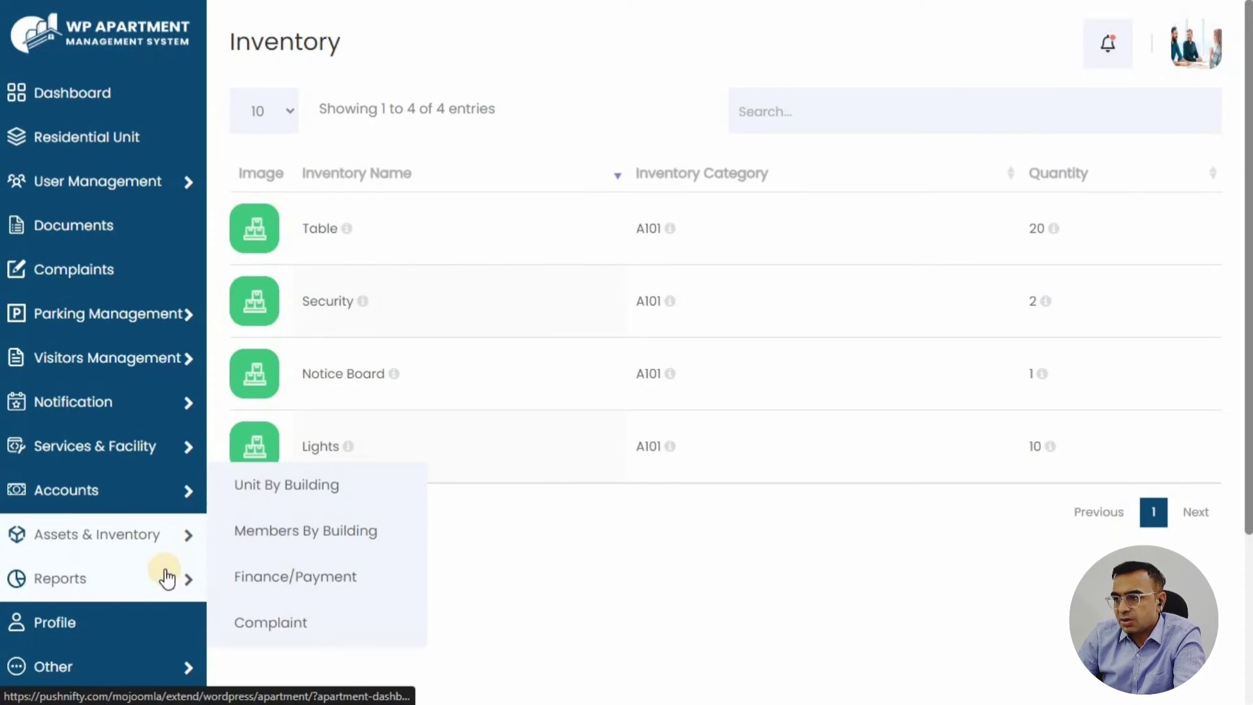
# Step: Open the Unit By Building report
pyautogui.click(295, 500)
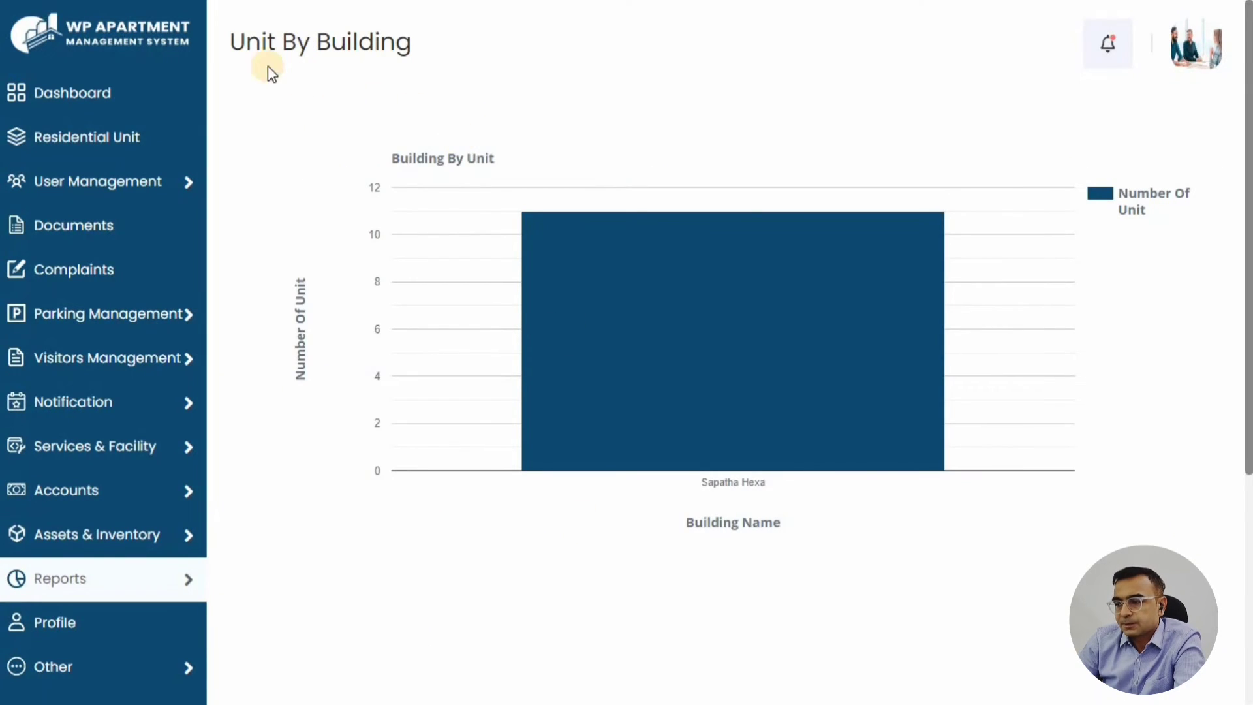
pyautogui.moveTo(245, 41); pyautogui.dragTo(481, 48)
pyautogui.click(586, 90)
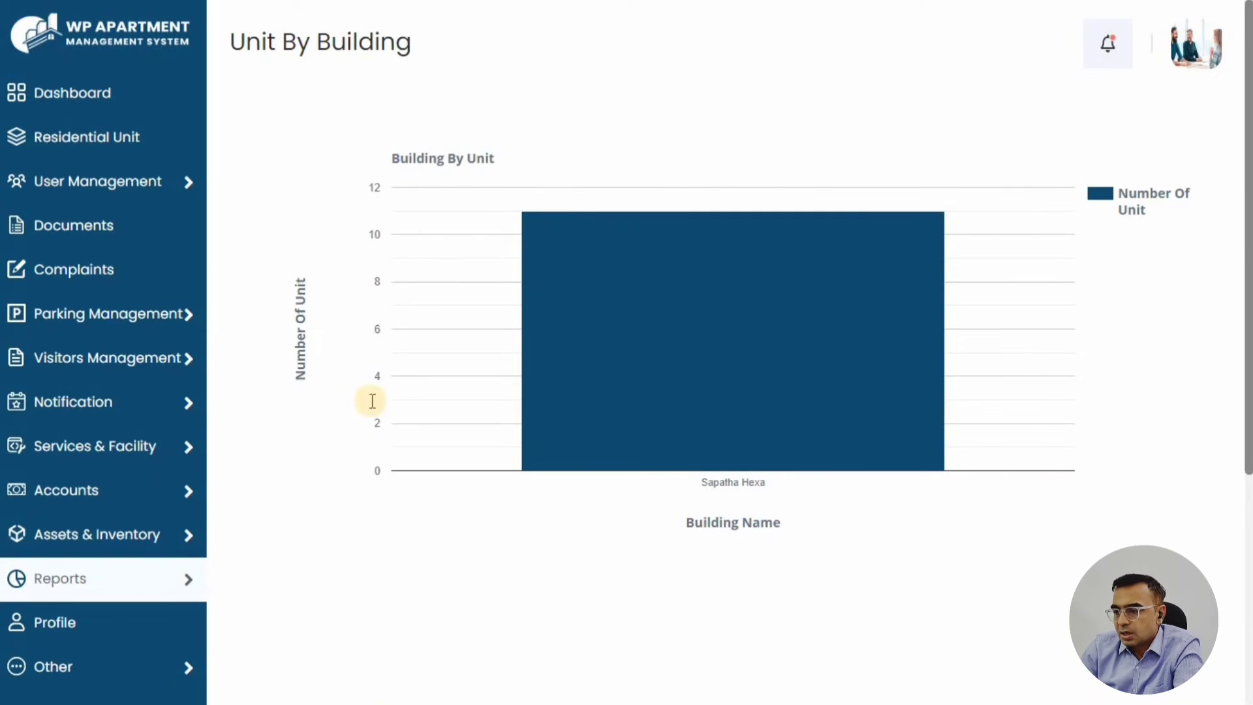
# Step: Review the Members By Building report for Sapatha Hexa, then open the Income-Expense Report
pyautogui.click(119, 599)
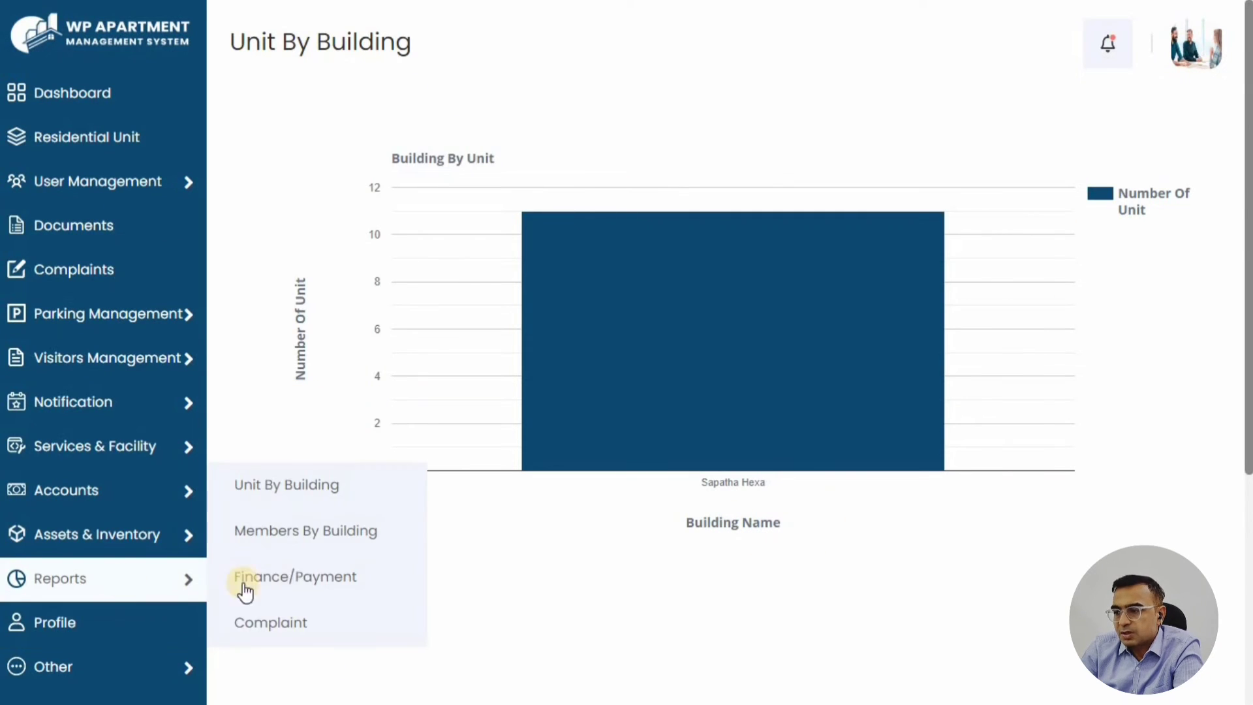
pyautogui.click(296, 532)
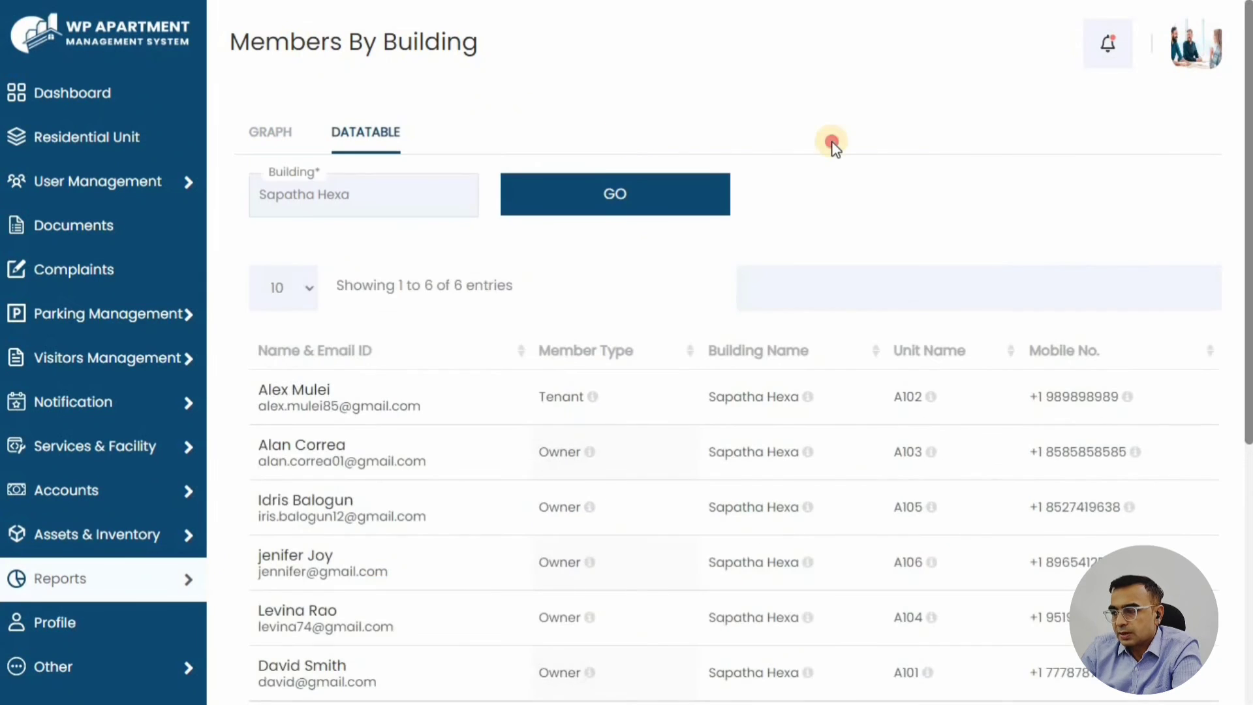
pyautogui.scroll(-3, 509, 330)
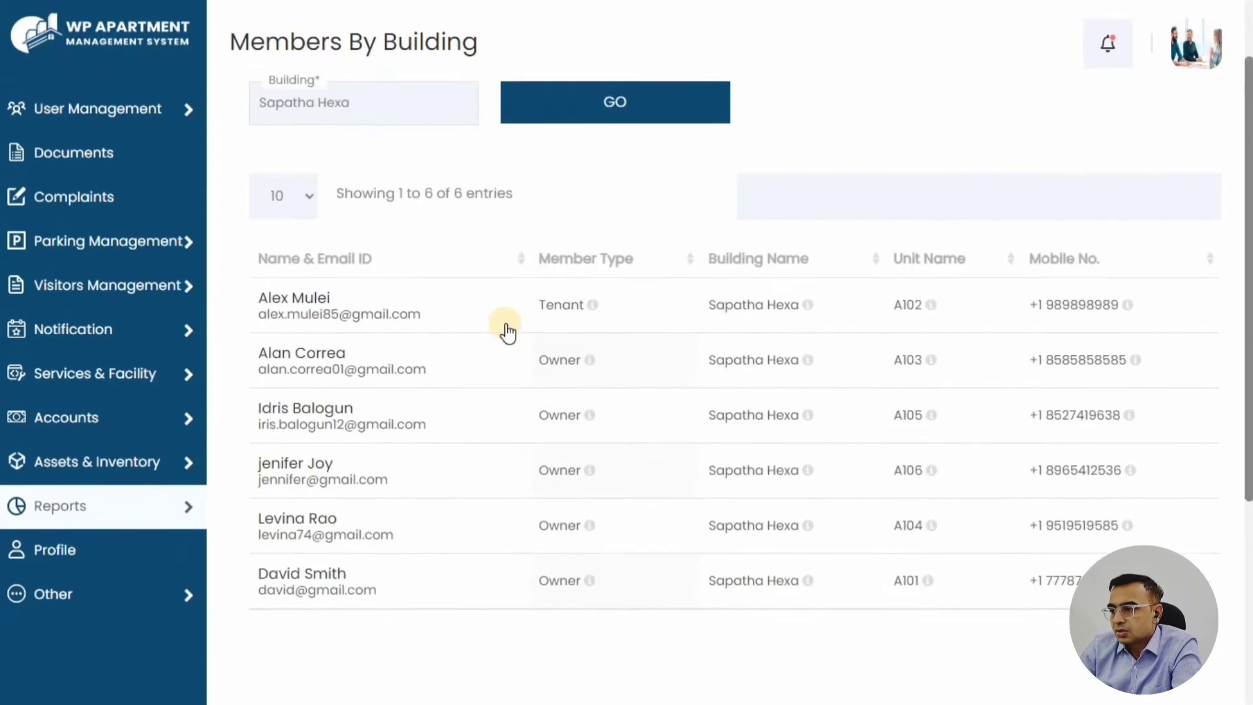
pyautogui.scroll(3, 510, 329)
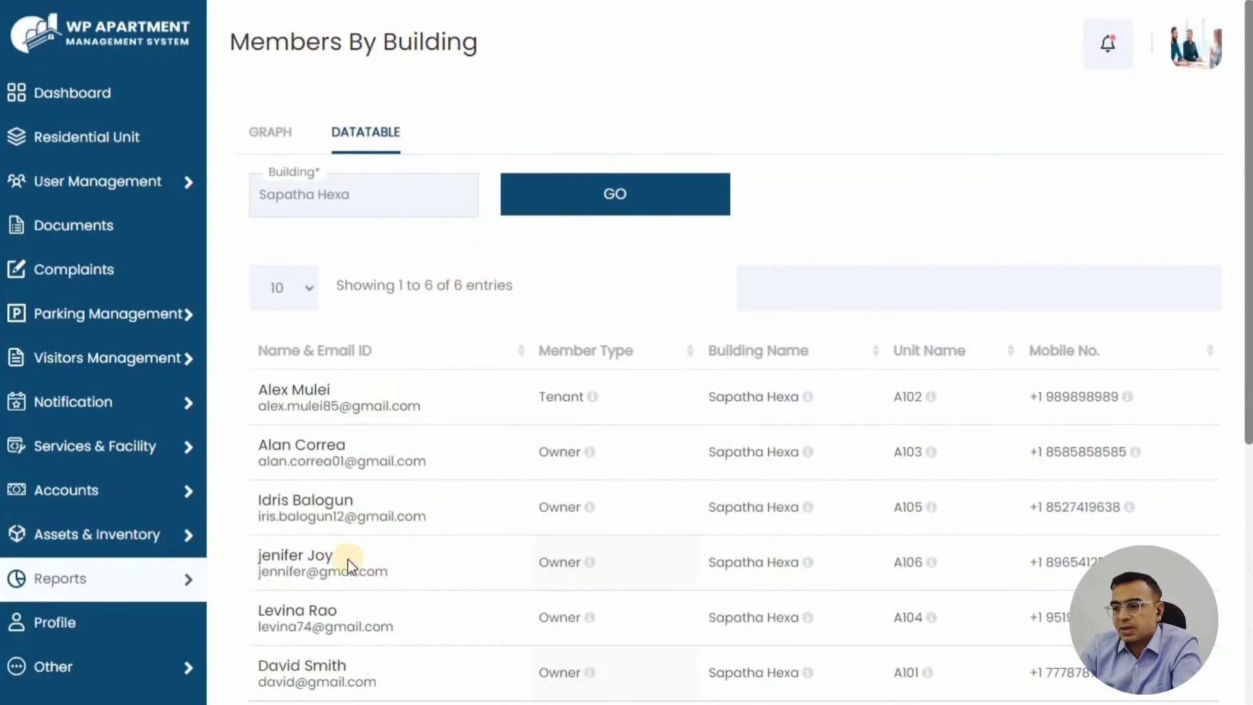
pyautogui.moveTo(207, 581)
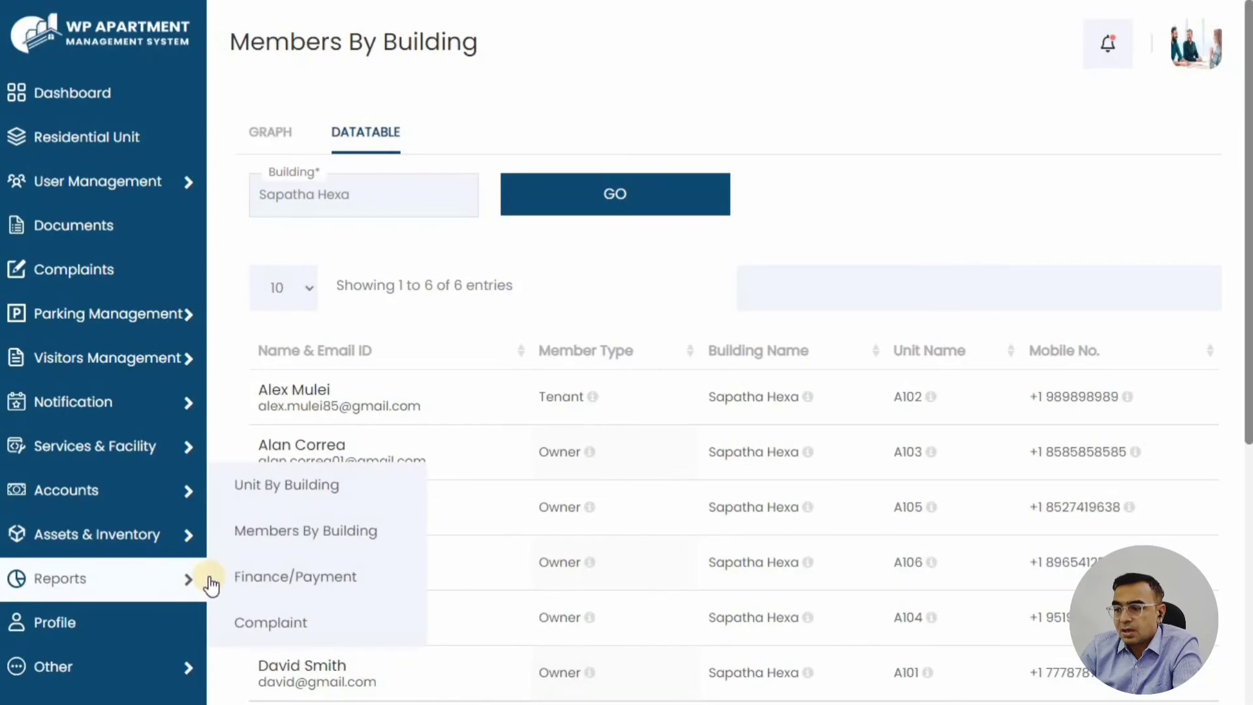
pyautogui.click(297, 580)
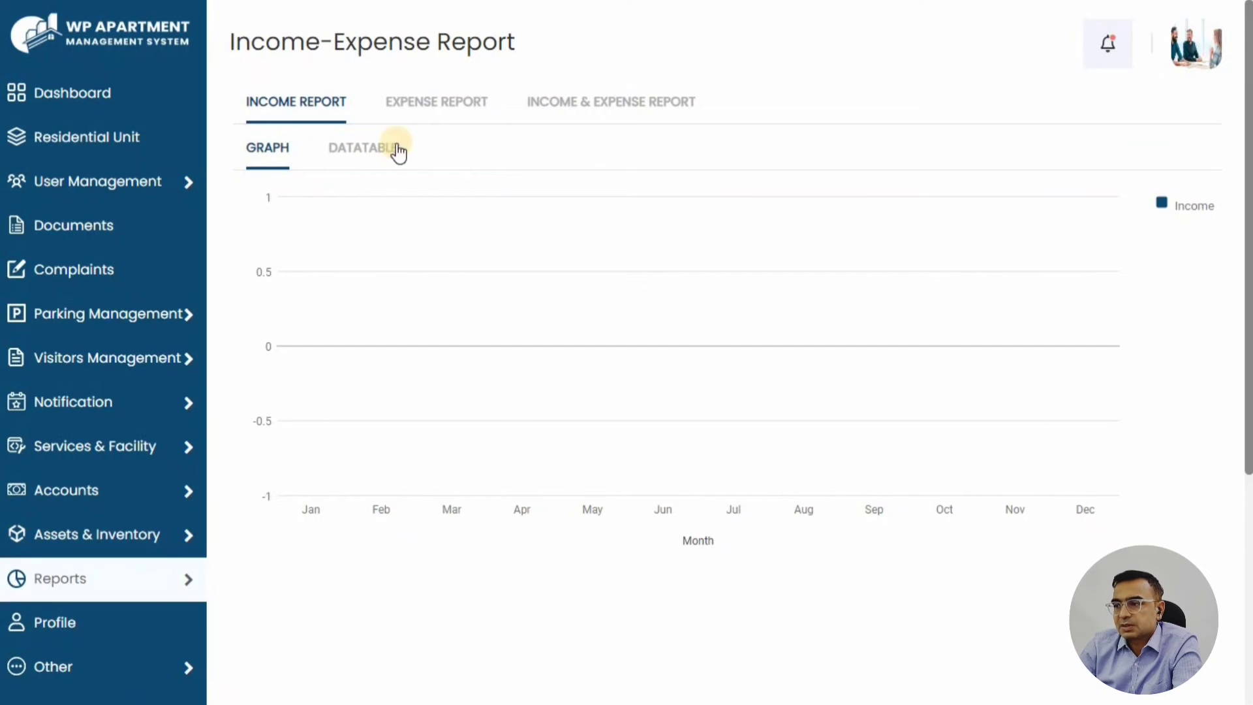
# Step: View the Expense chart, then run the combined Income & Expense datatable for This Year
pyautogui.click(418, 105)
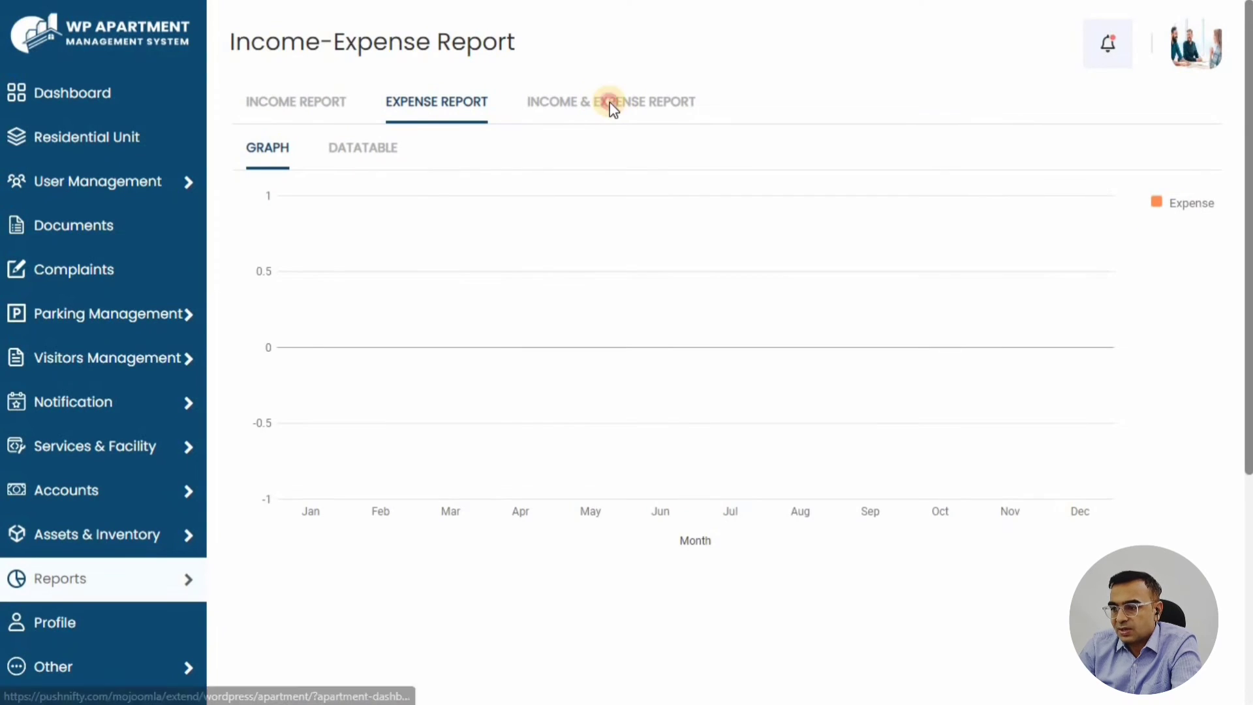
pyautogui.click(610, 108)
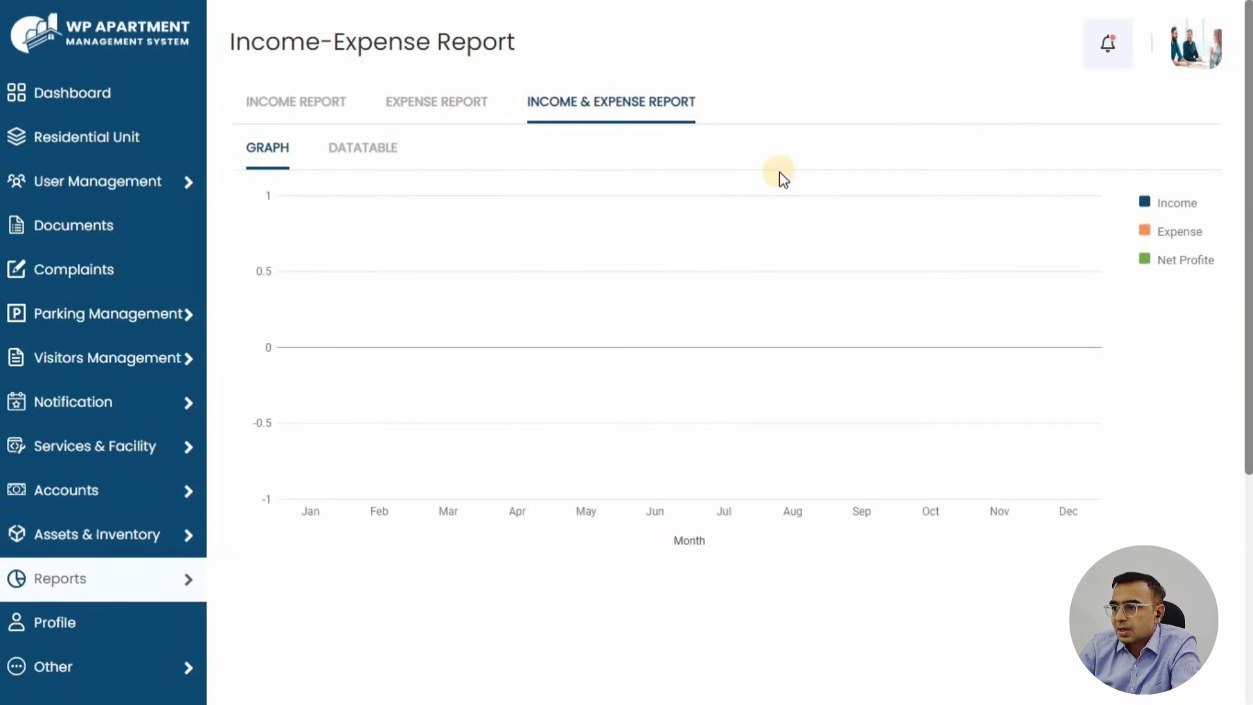
pyautogui.click(384, 160)
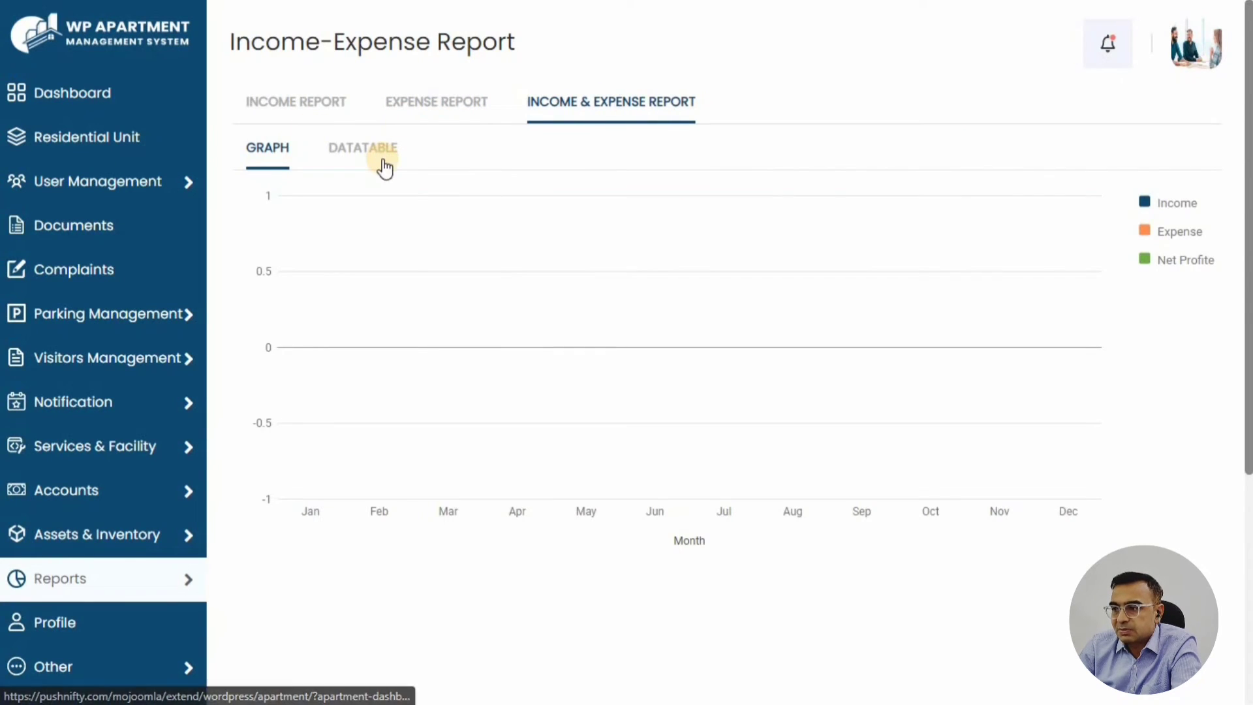
pyautogui.click(364, 238)
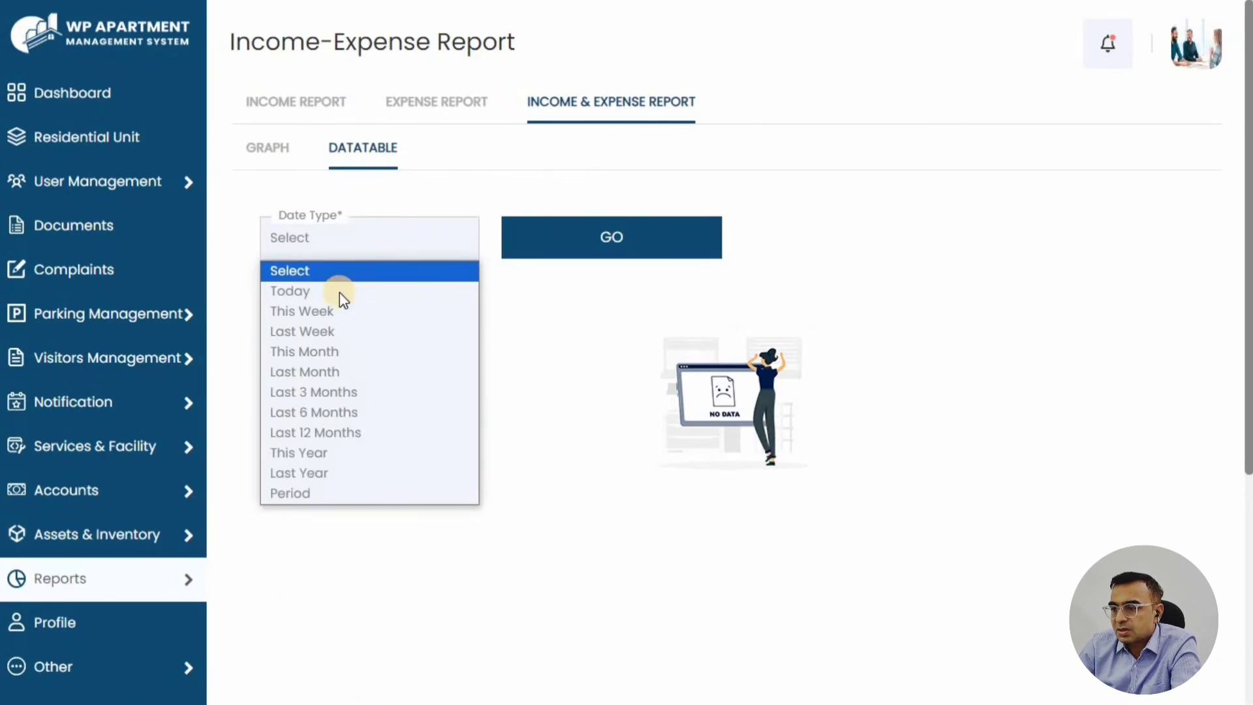
pyautogui.click(319, 451)
pyautogui.click(554, 250)
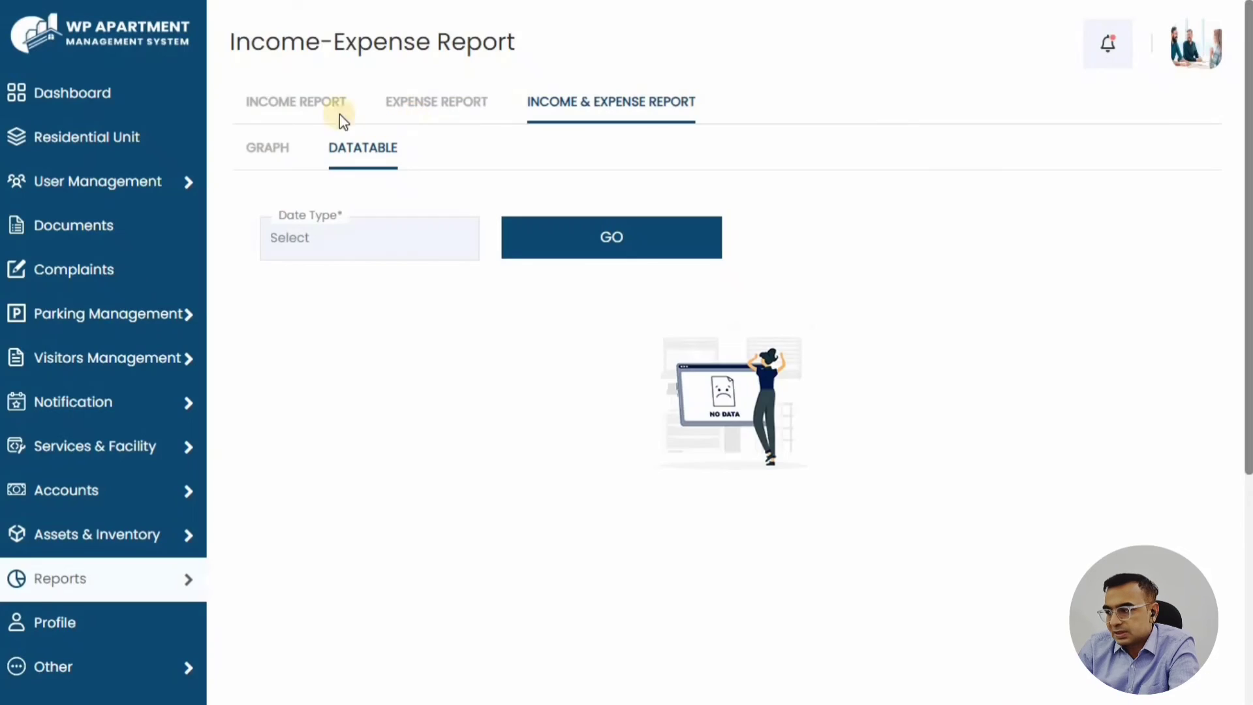
# Step: Check the Complaint report's Maintenance, Request and Suggestion charts, then go to Profile
pyautogui.moveTo(193, 579)
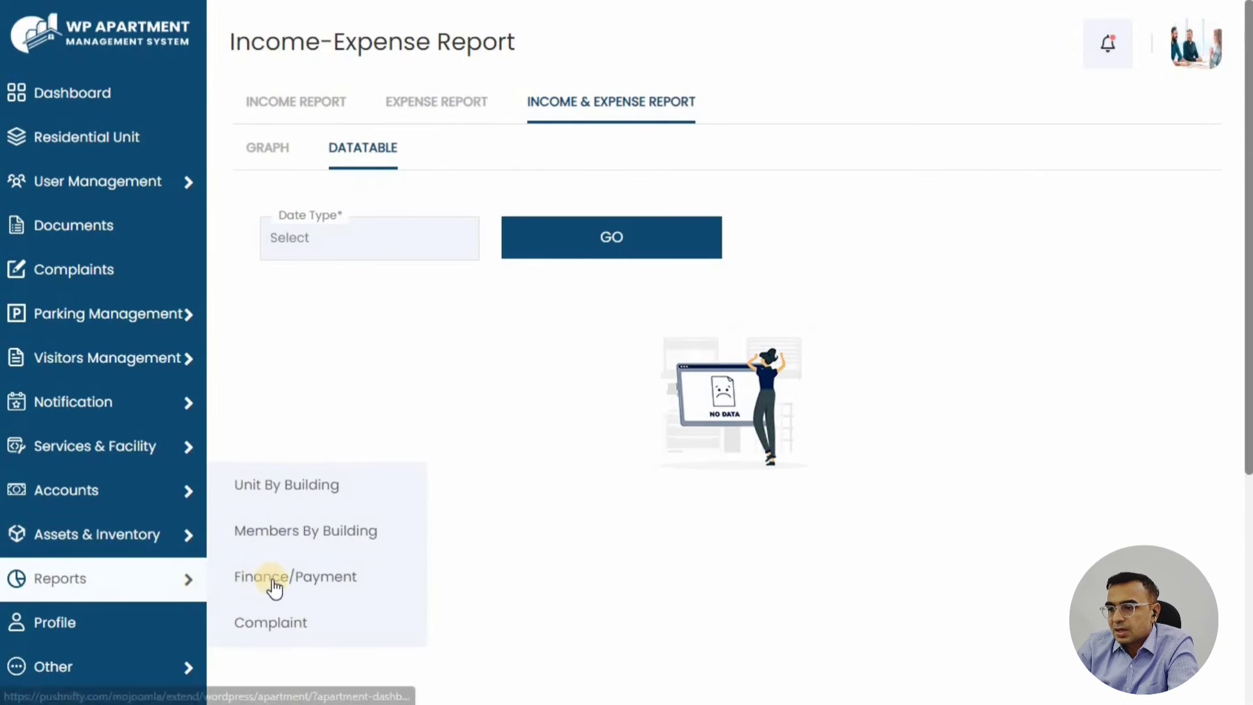
pyautogui.click(264, 627)
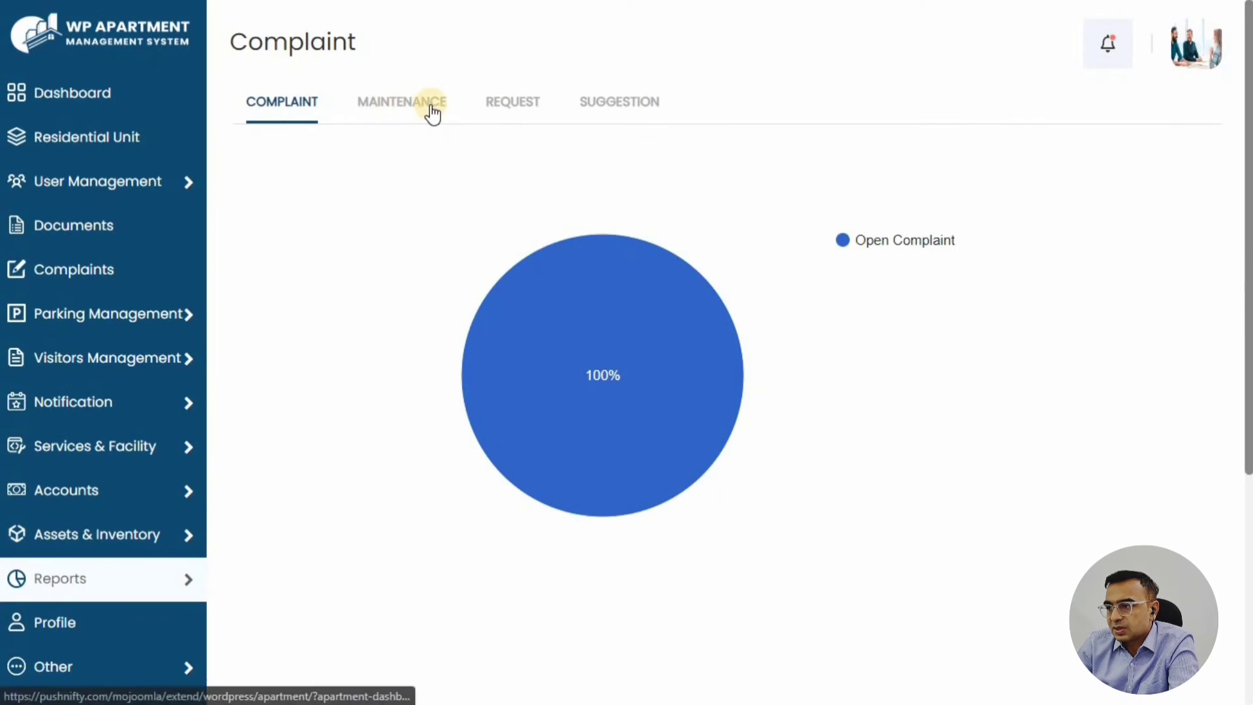
pyautogui.click(430, 104)
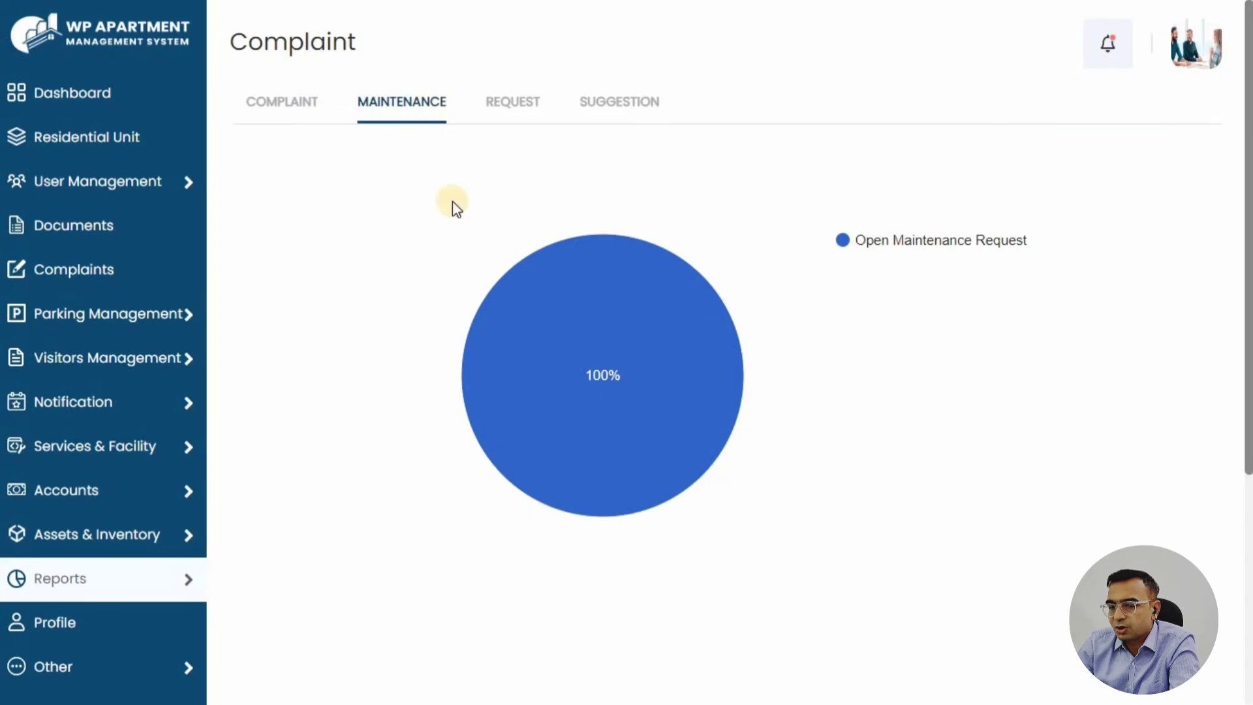
pyautogui.click(516, 105)
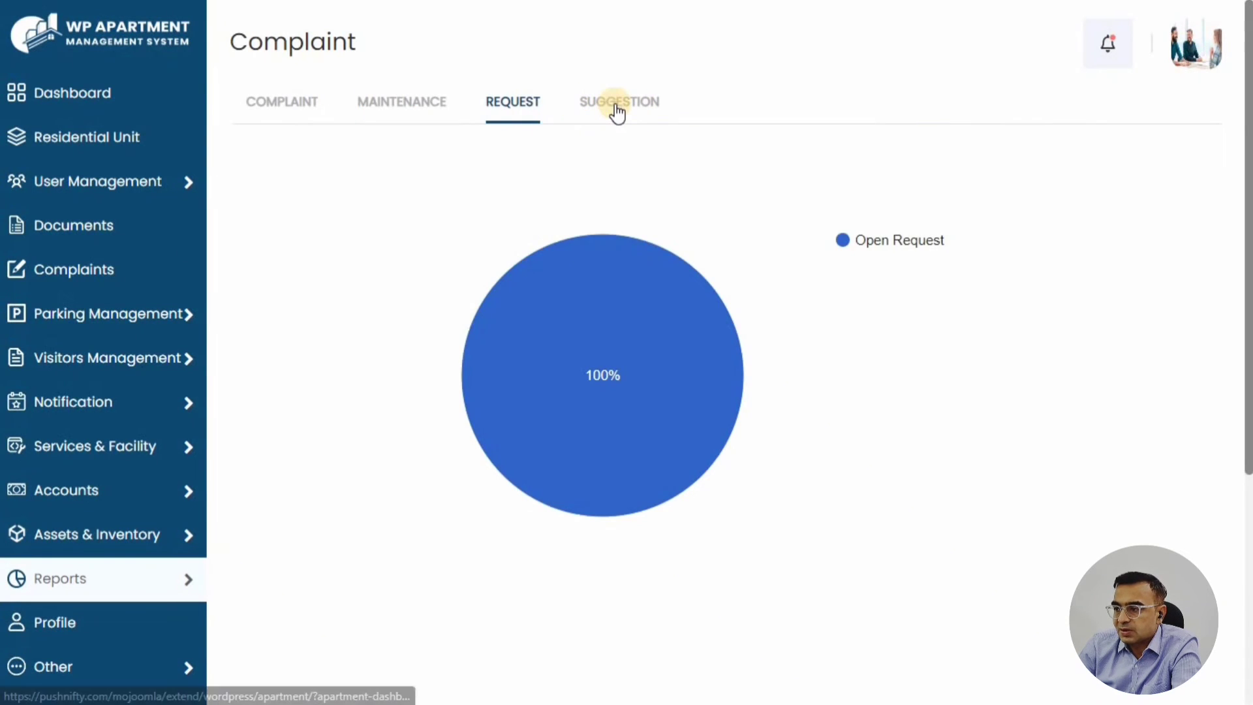
pyautogui.click(615, 103)
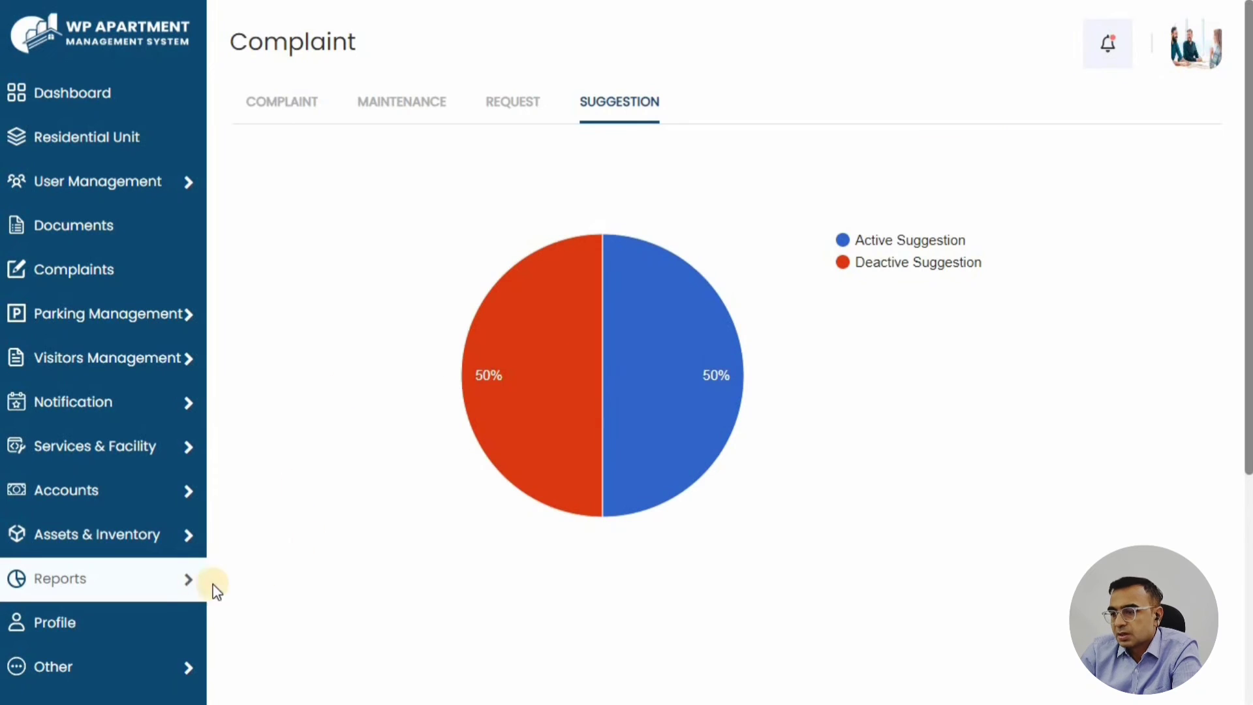
pyautogui.scroll(-1, 105, 564)
pyautogui.click(80, 561)
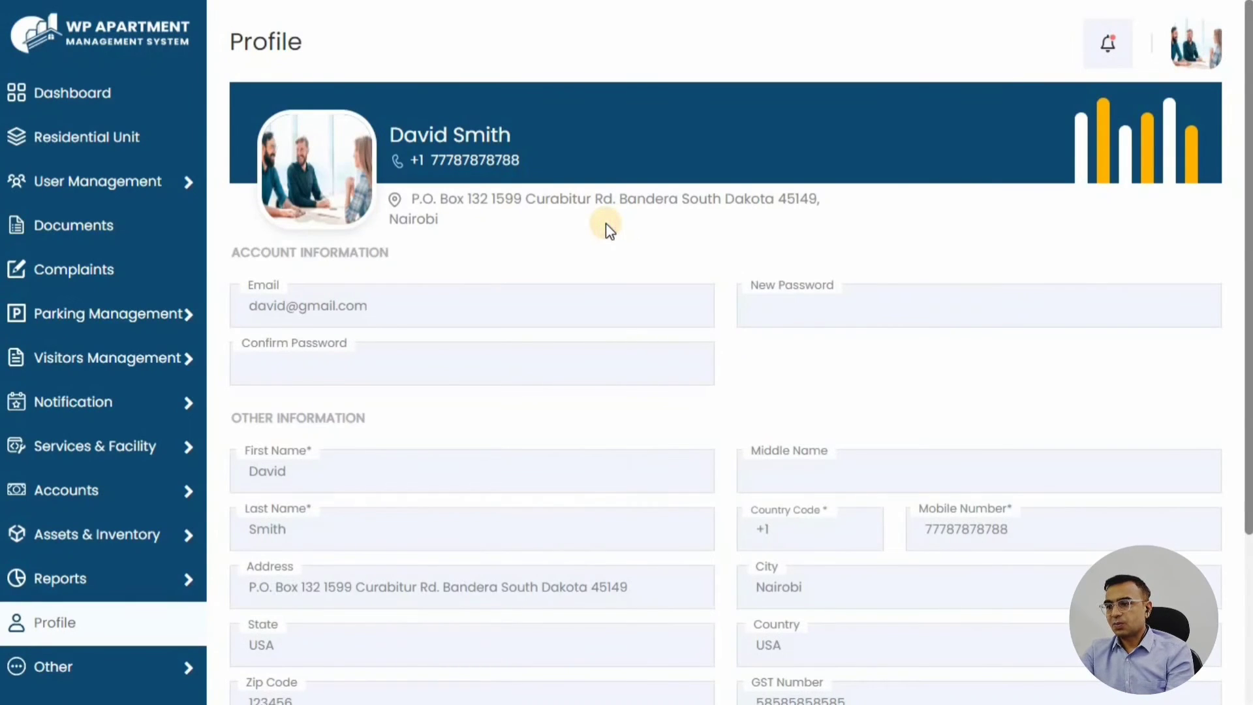
# Step: Inspect the Email and New Password fields in the profile's account information
pyautogui.click(332, 309)
pyautogui.doubleClick(331, 309)
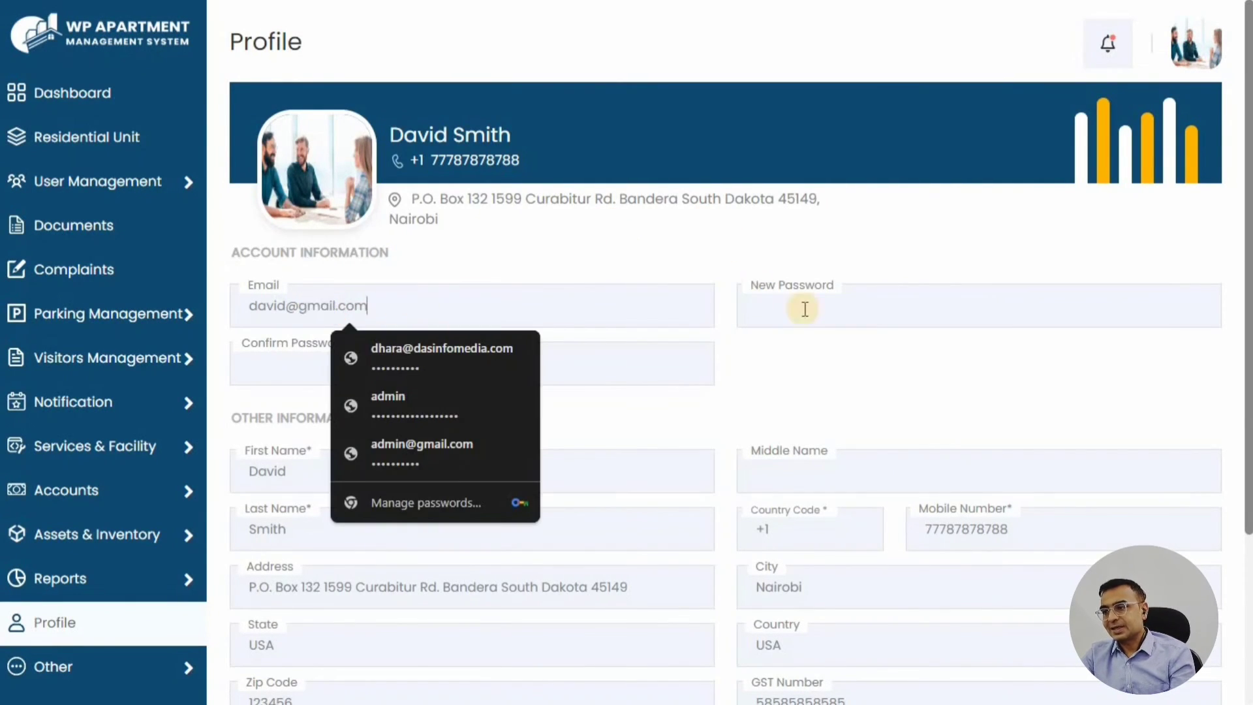
pyautogui.click(797, 304)
pyautogui.click(542, 417)
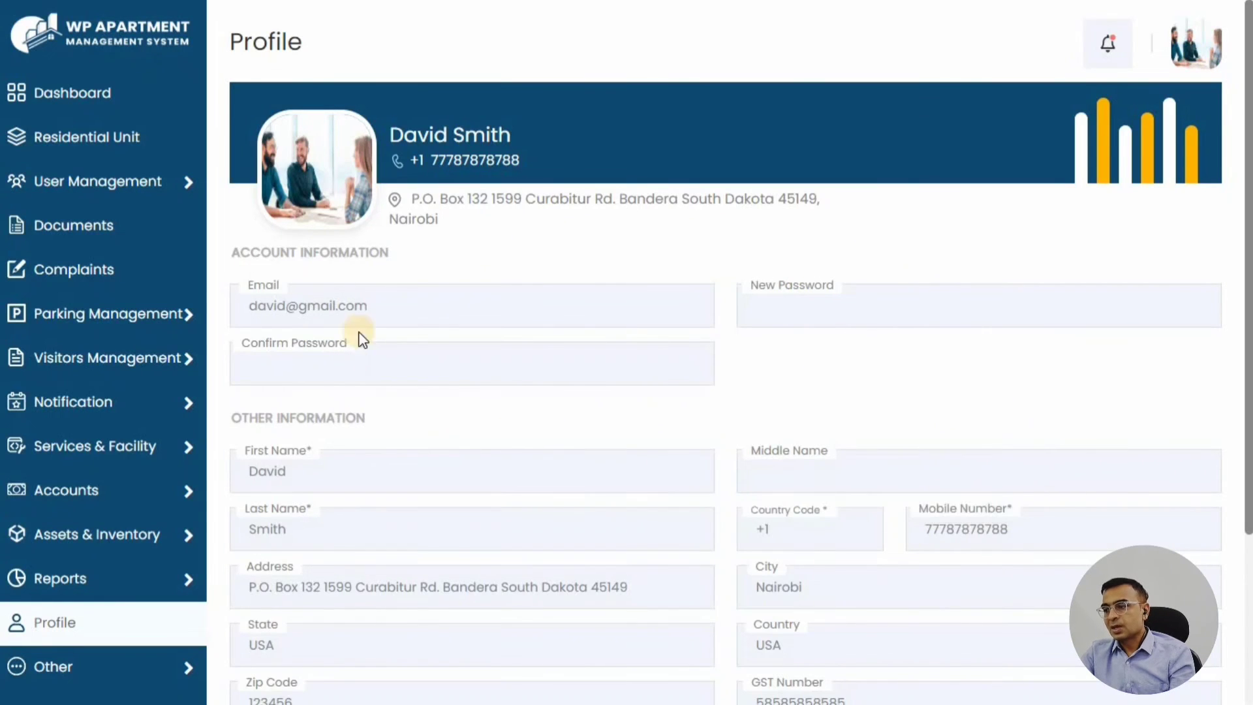
# Step: Look over the Other Information section, including the First Name field
pyautogui.moveTo(233, 415); pyautogui.dragTo(733, 411)
pyautogui.click(737, 410)
pyautogui.scroll(-3, 468, 266)
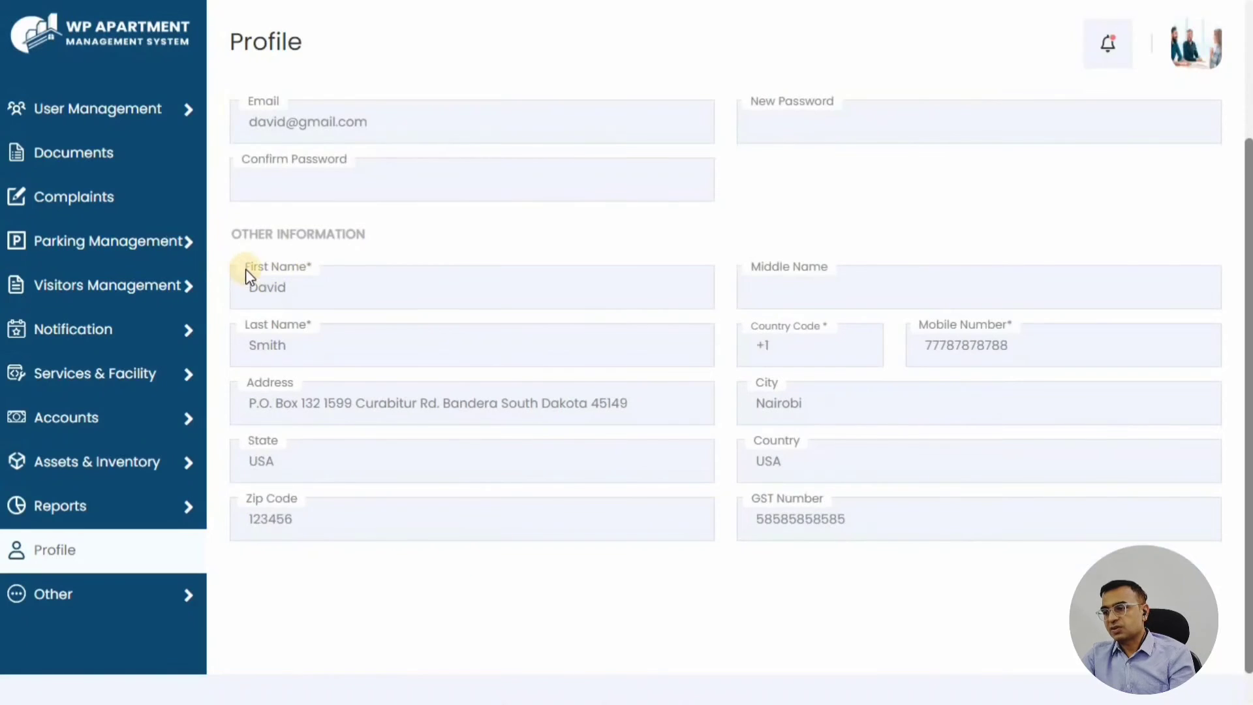
pyautogui.moveTo(243, 268); pyautogui.dragTo(321, 270)
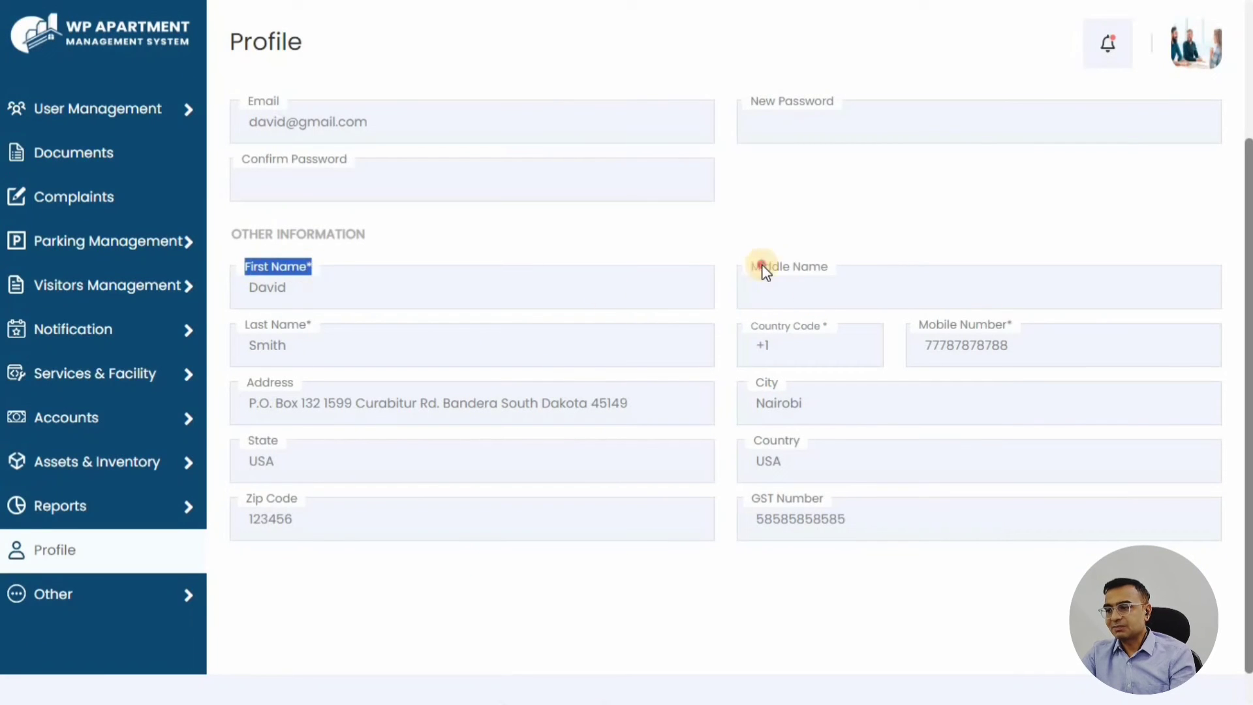
pyautogui.click(789, 269)
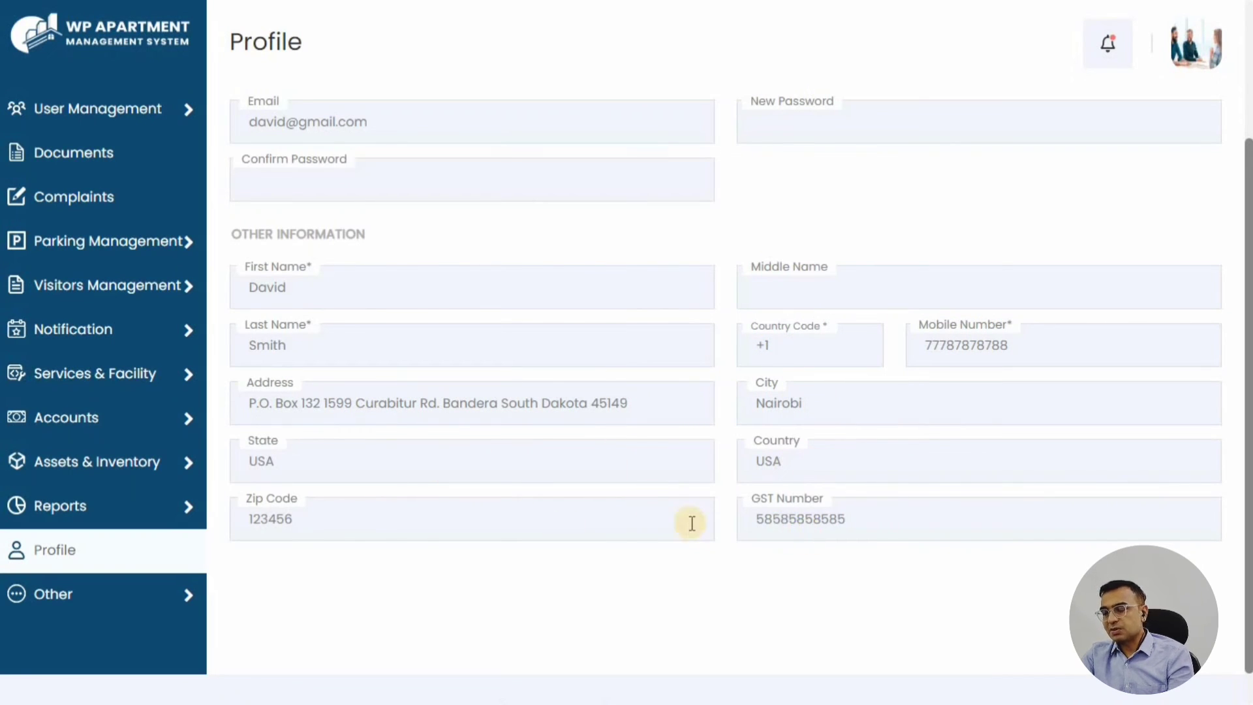
pyautogui.scroll(3, 690, 522)
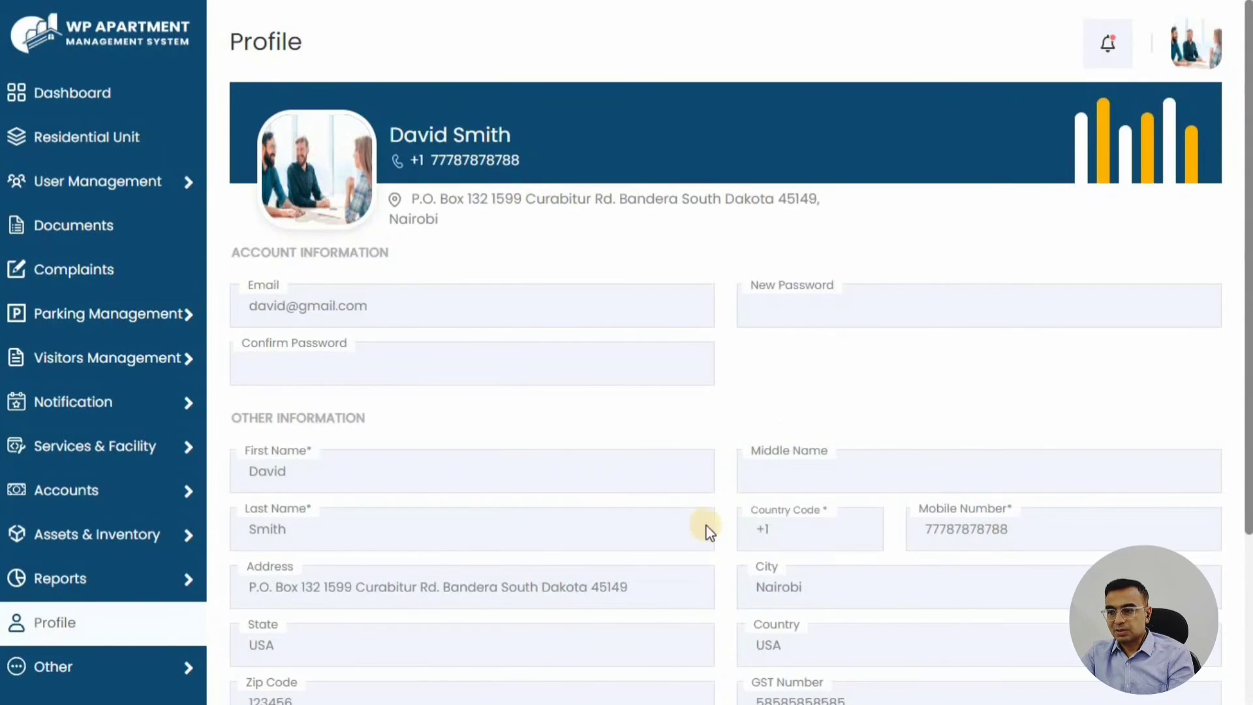
# Step: Read the FAQ answers about rent and lease terms, collapsing each afterwards
pyautogui.moveTo(162, 671)
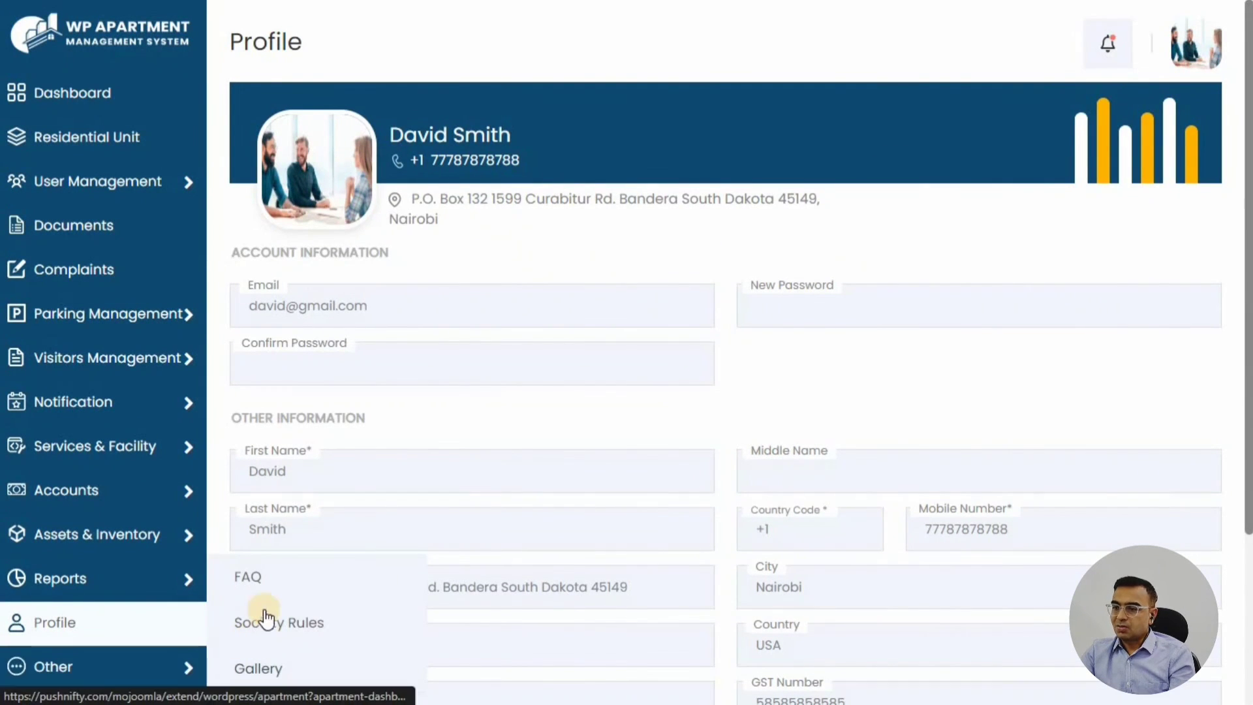
pyautogui.click(269, 585)
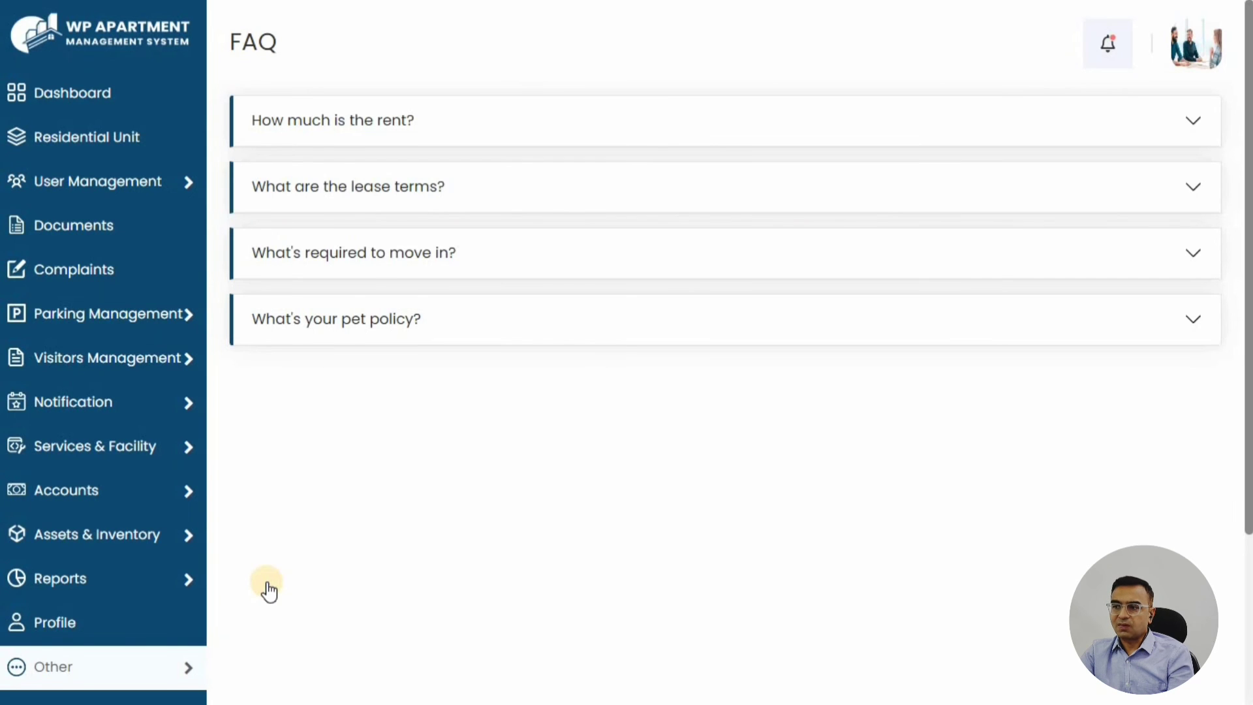
pyautogui.click(386, 123)
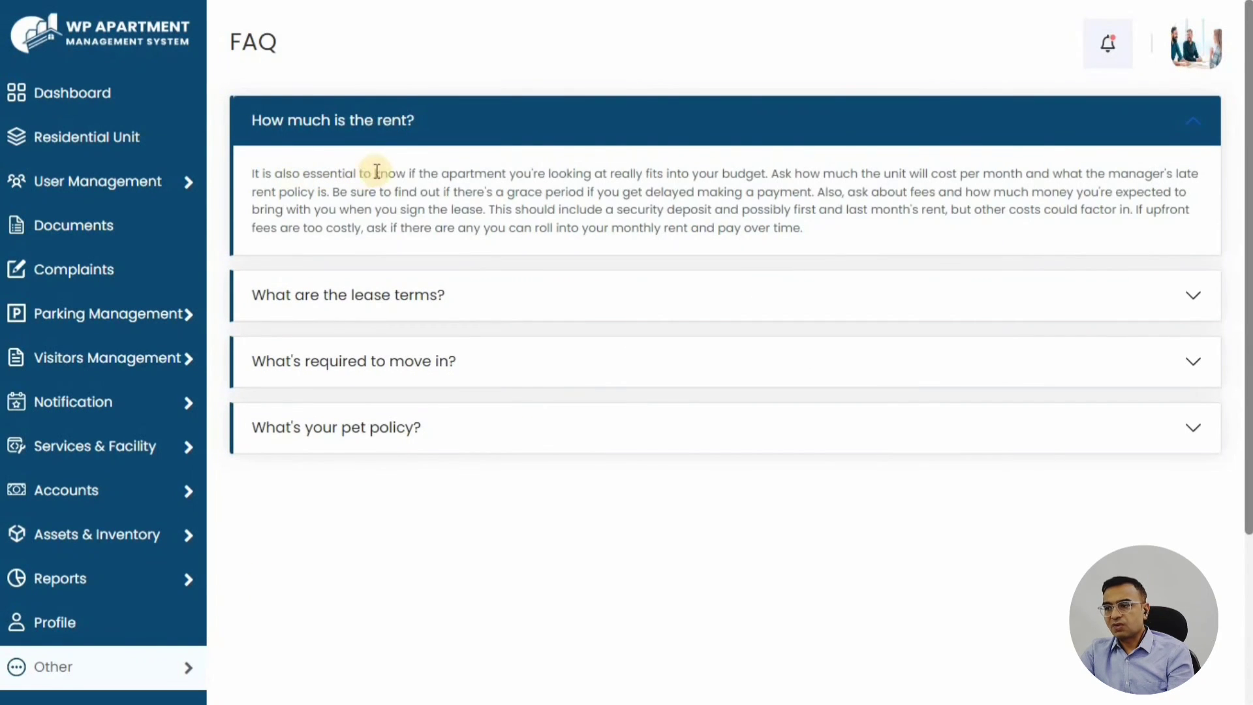
pyautogui.click(683, 124)
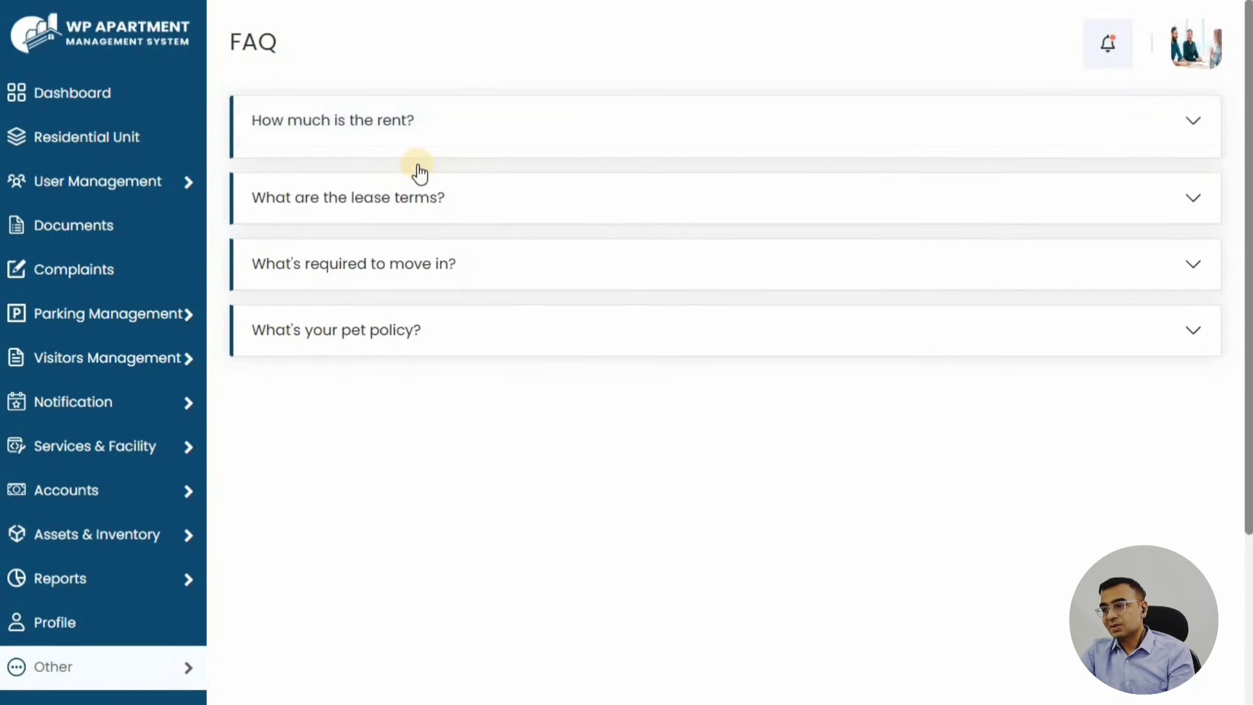
pyautogui.click(371, 199)
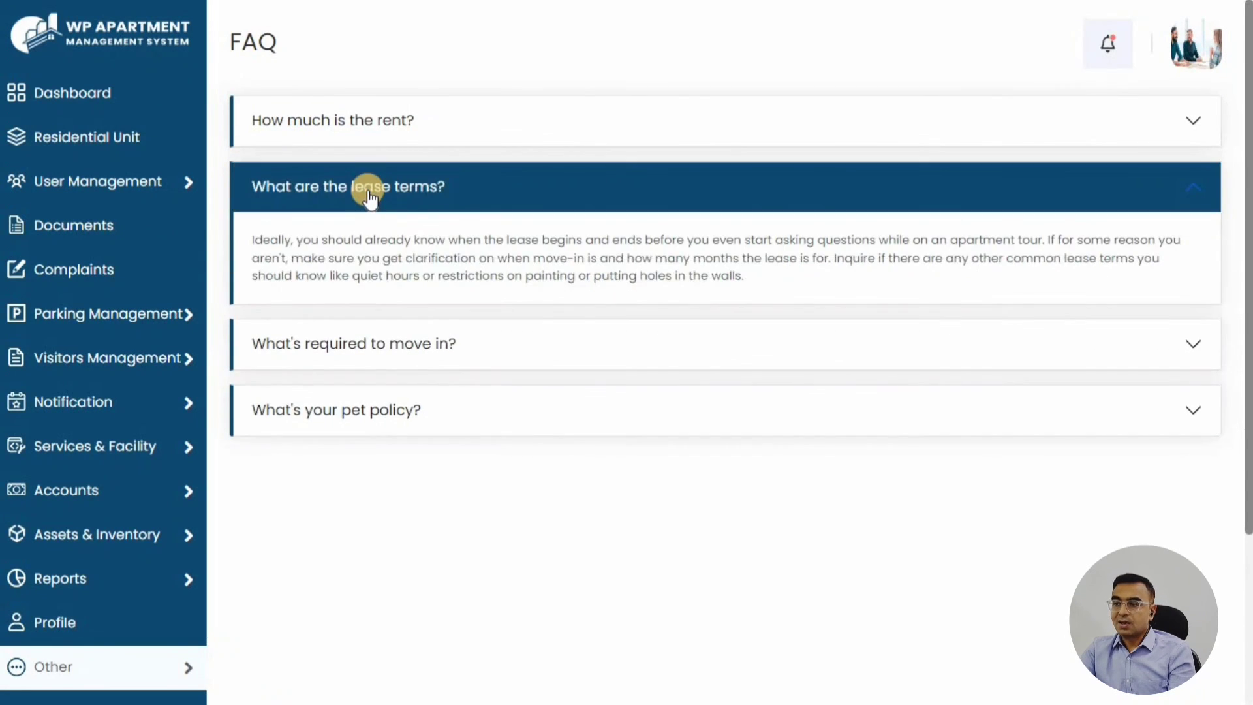
pyautogui.click(370, 196)
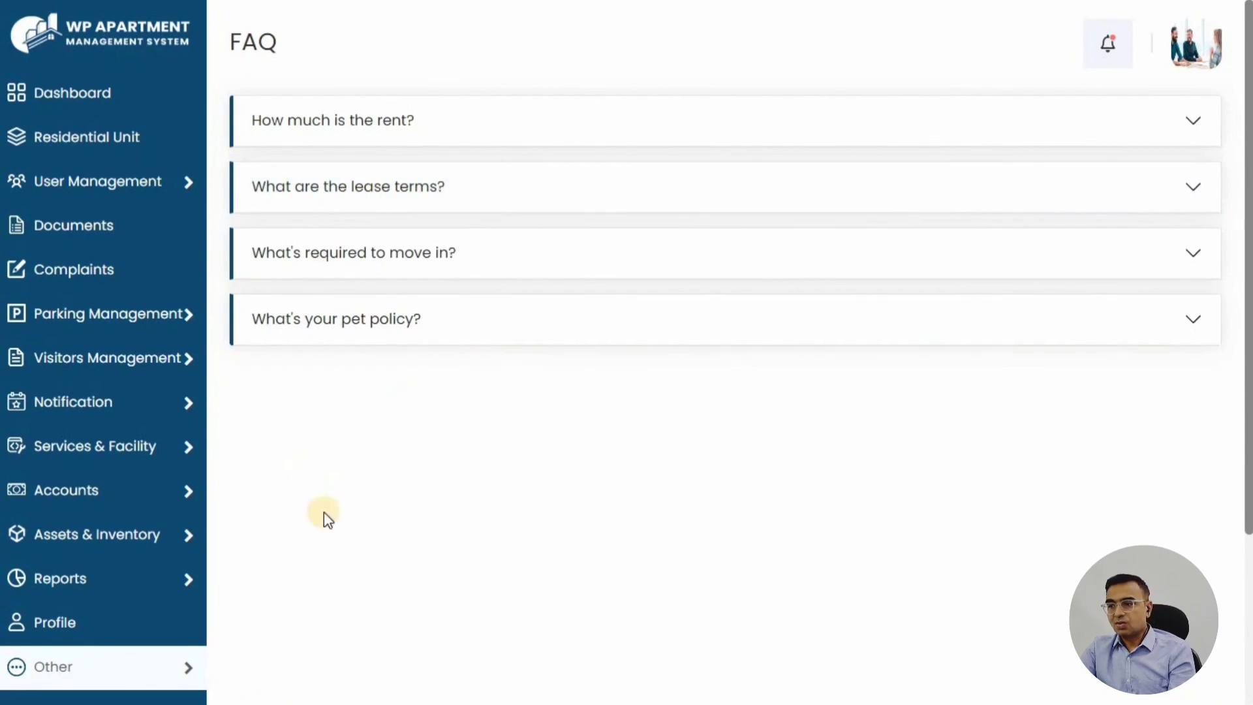
# Step: Open Society Rules and expand Rule 1 and Rule 2 on damage penalties
pyautogui.moveTo(162, 666)
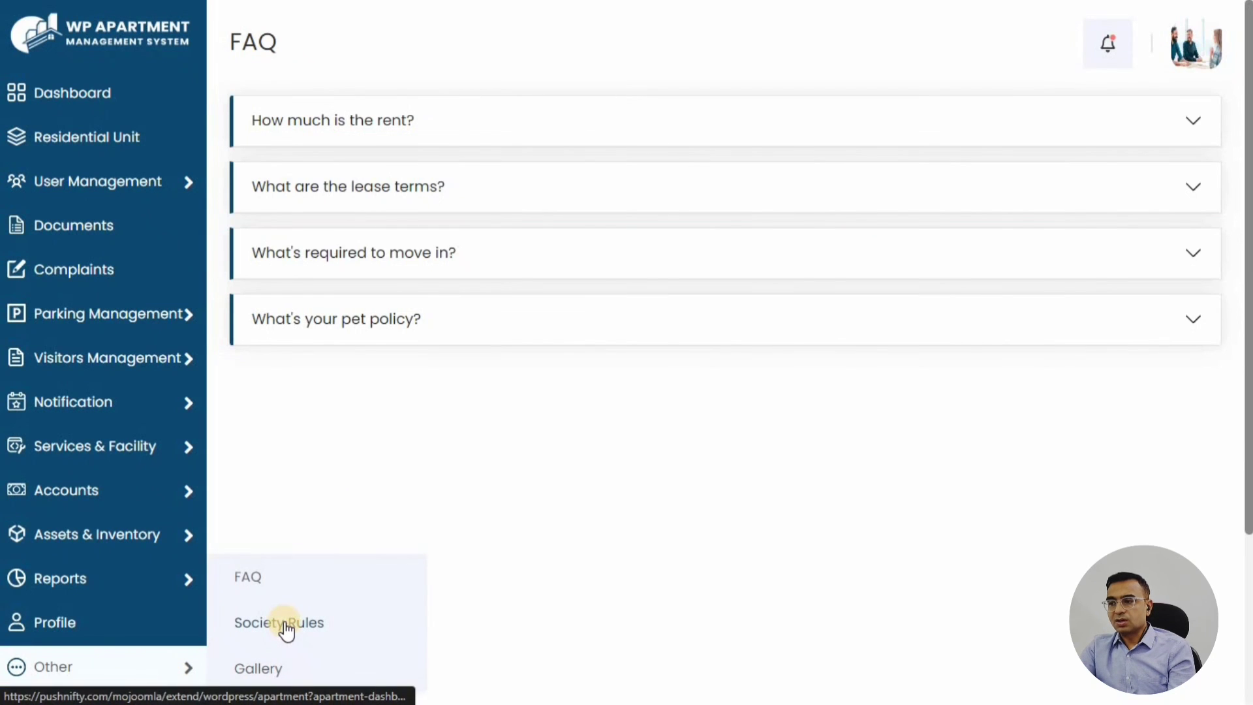
pyautogui.click(278, 617)
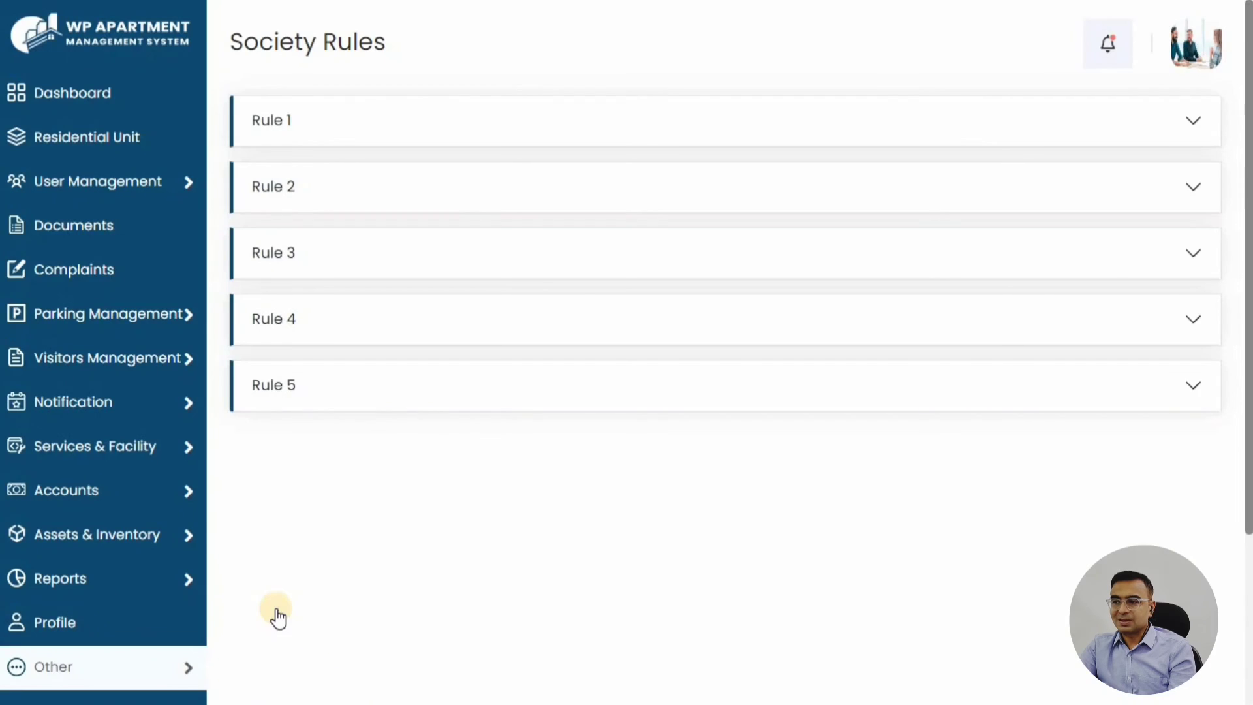
pyautogui.click(325, 123)
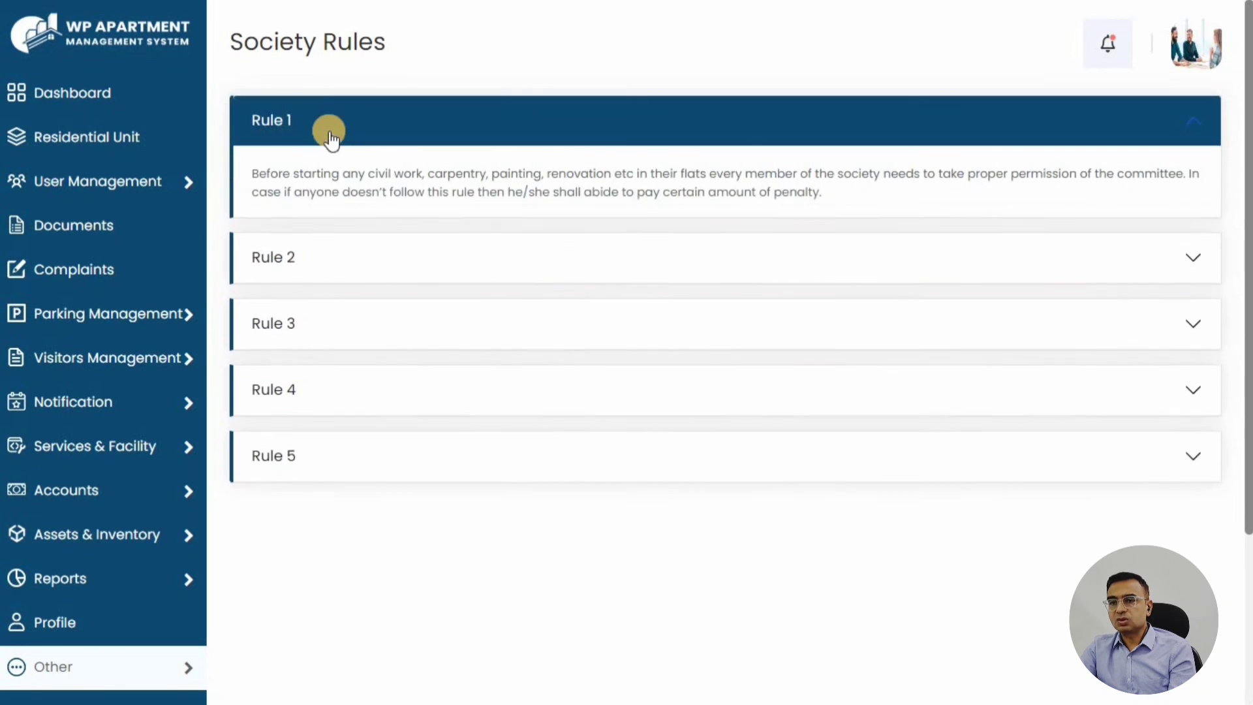
pyautogui.click(443, 261)
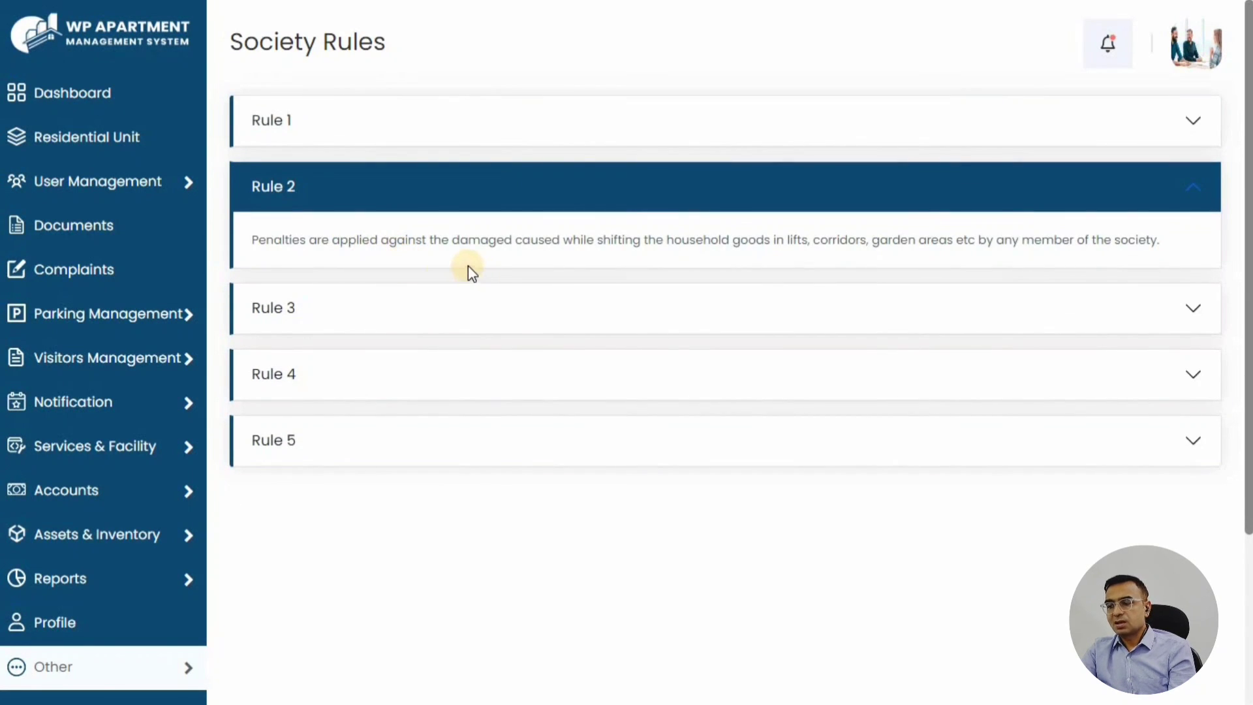
# Step: View Gallery One's living room and bedroom photos from the Gallery page
pyautogui.moveTo(171, 675)
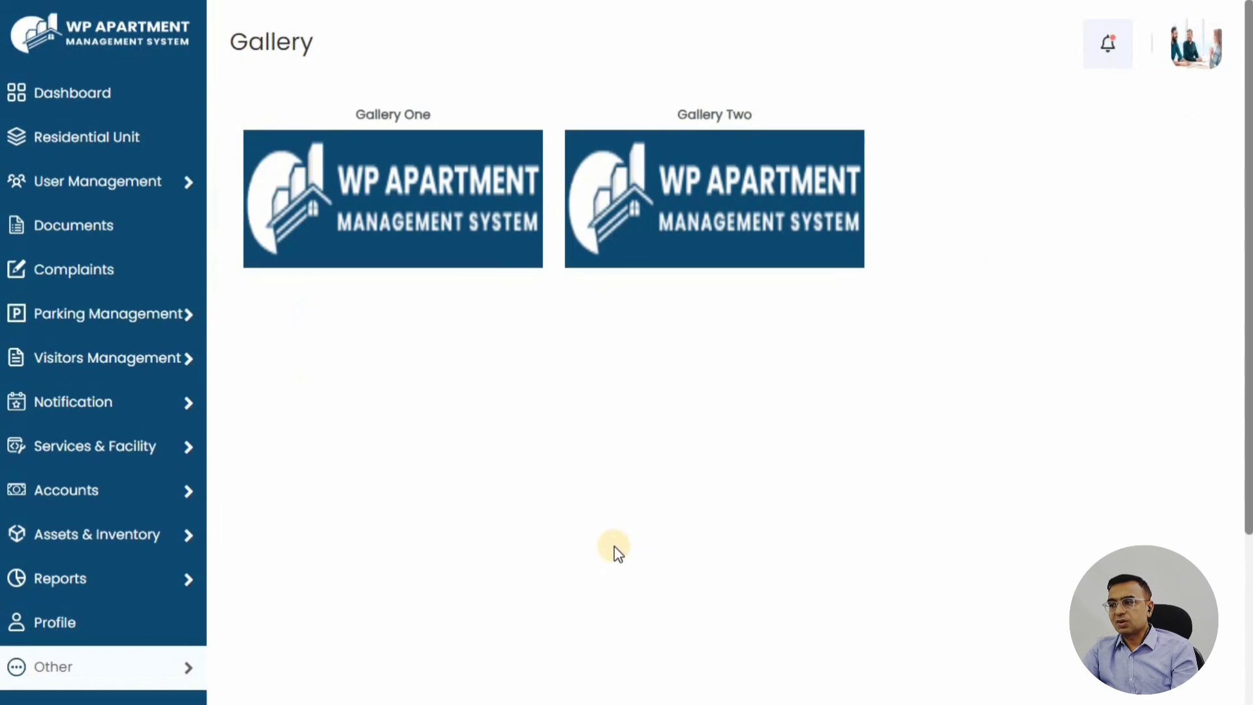
pyautogui.doubleClick(405, 115)
pyautogui.doubleClick(707, 114)
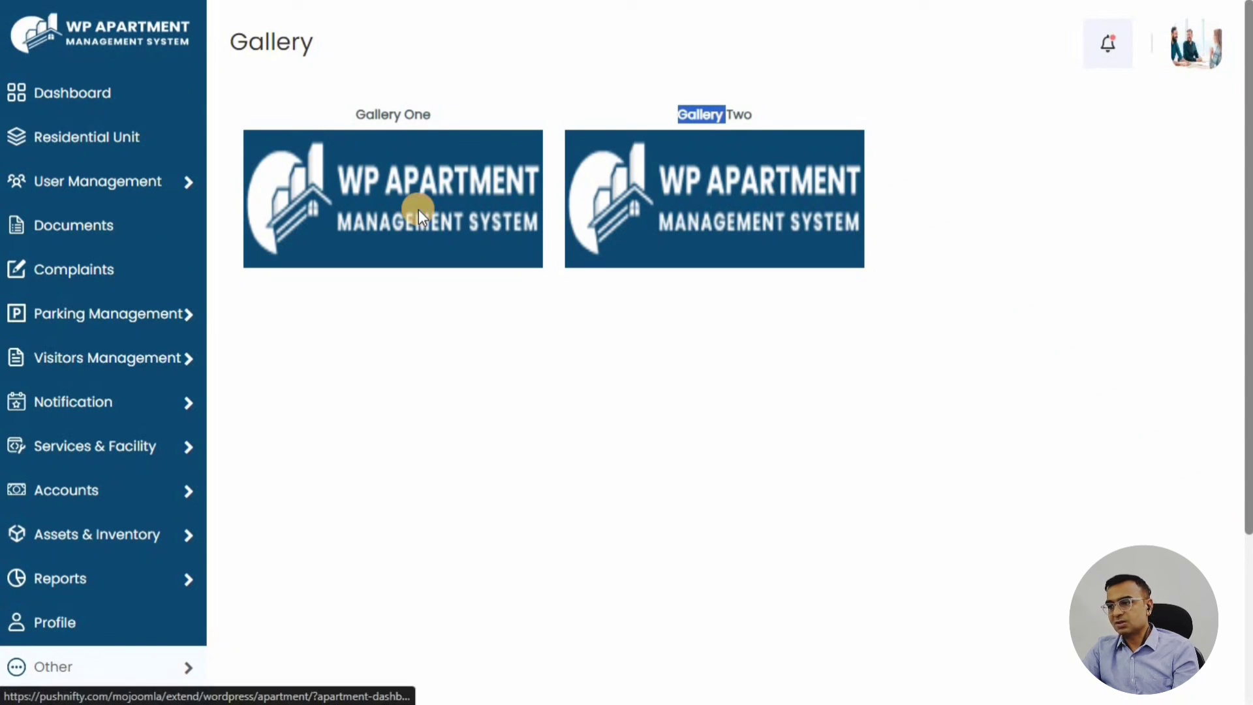
pyautogui.click(418, 209)
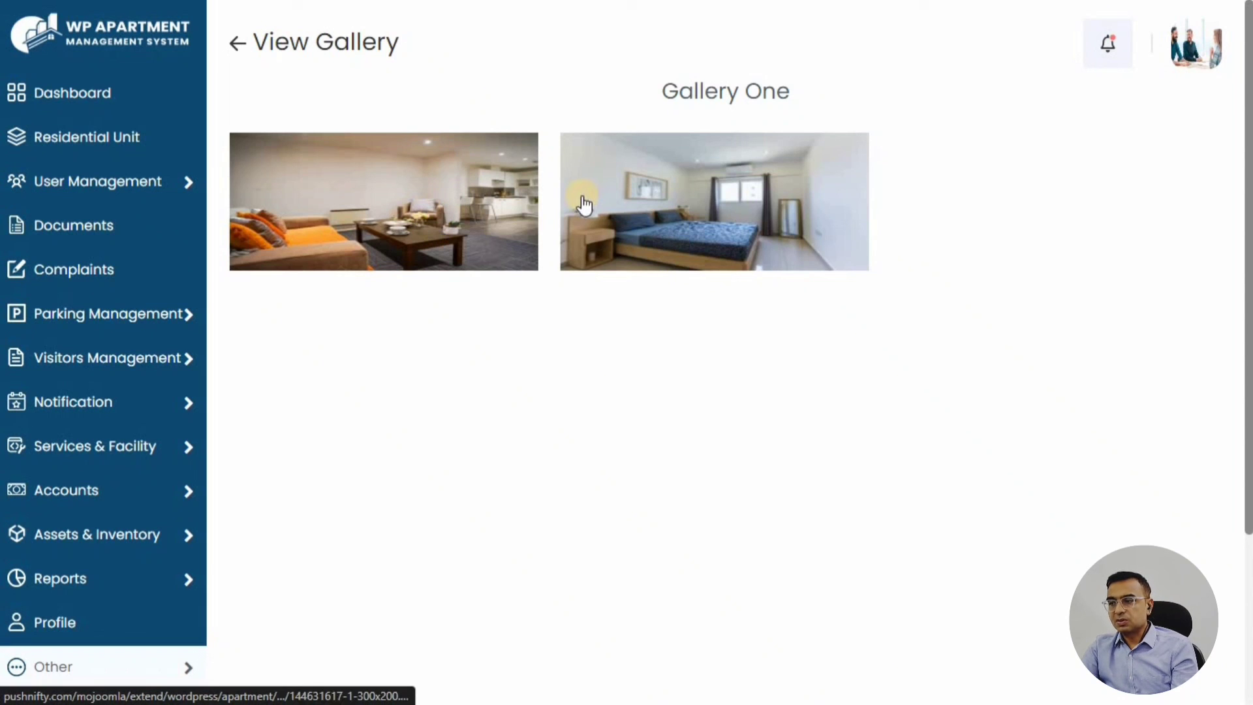
pyautogui.scroll(-1, 589, 375)
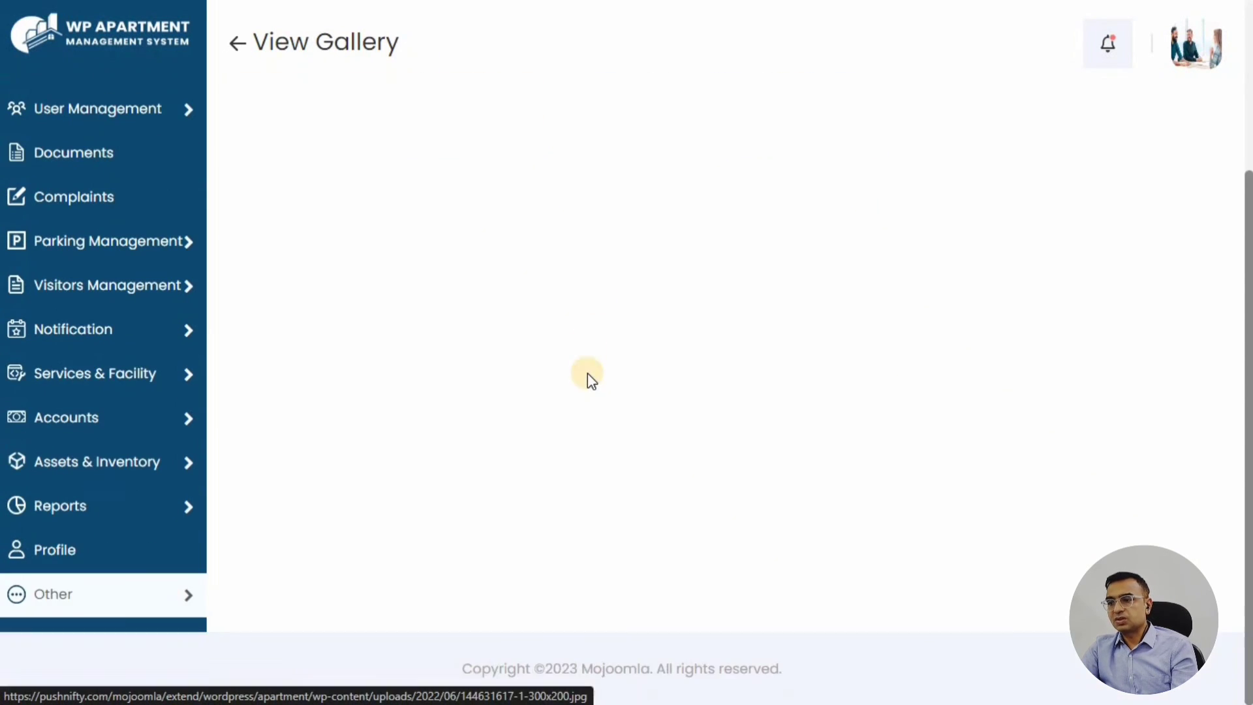
pyautogui.scroll(1, 589, 376)
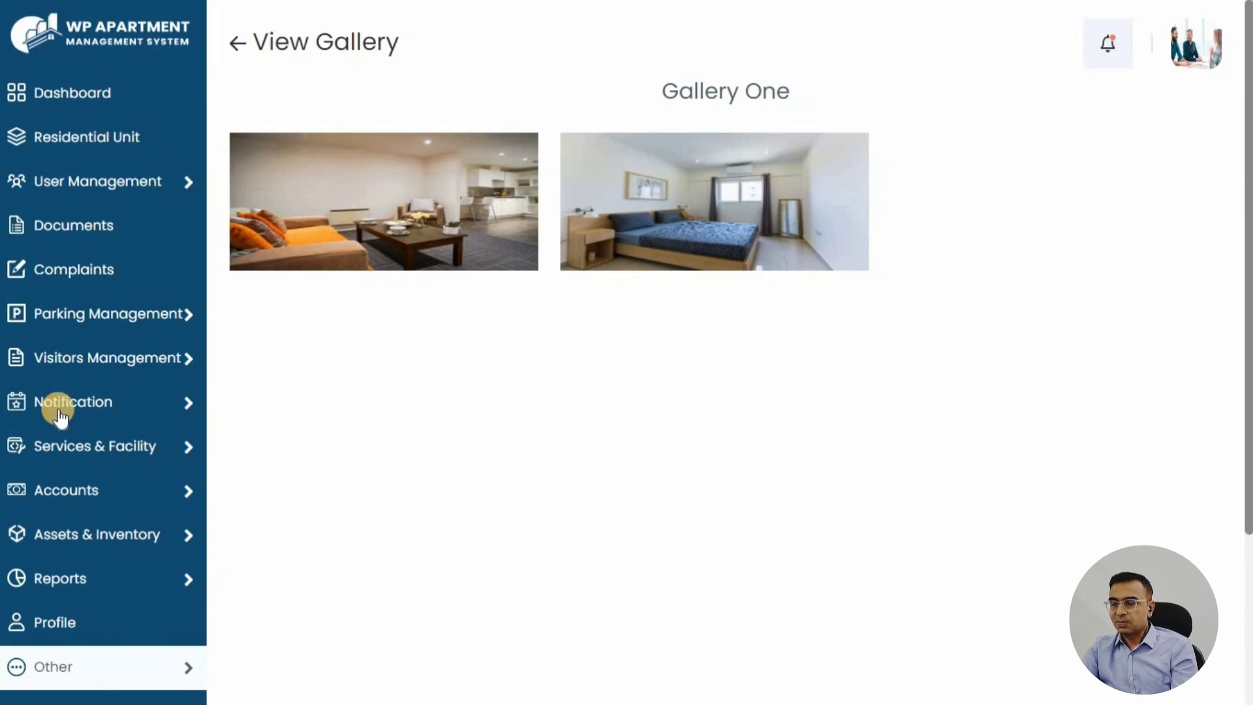
# Step: Go back to the Dashboard showing 7 members, 4 gatekeepers and 8 complaints
pyautogui.click(85, 96)
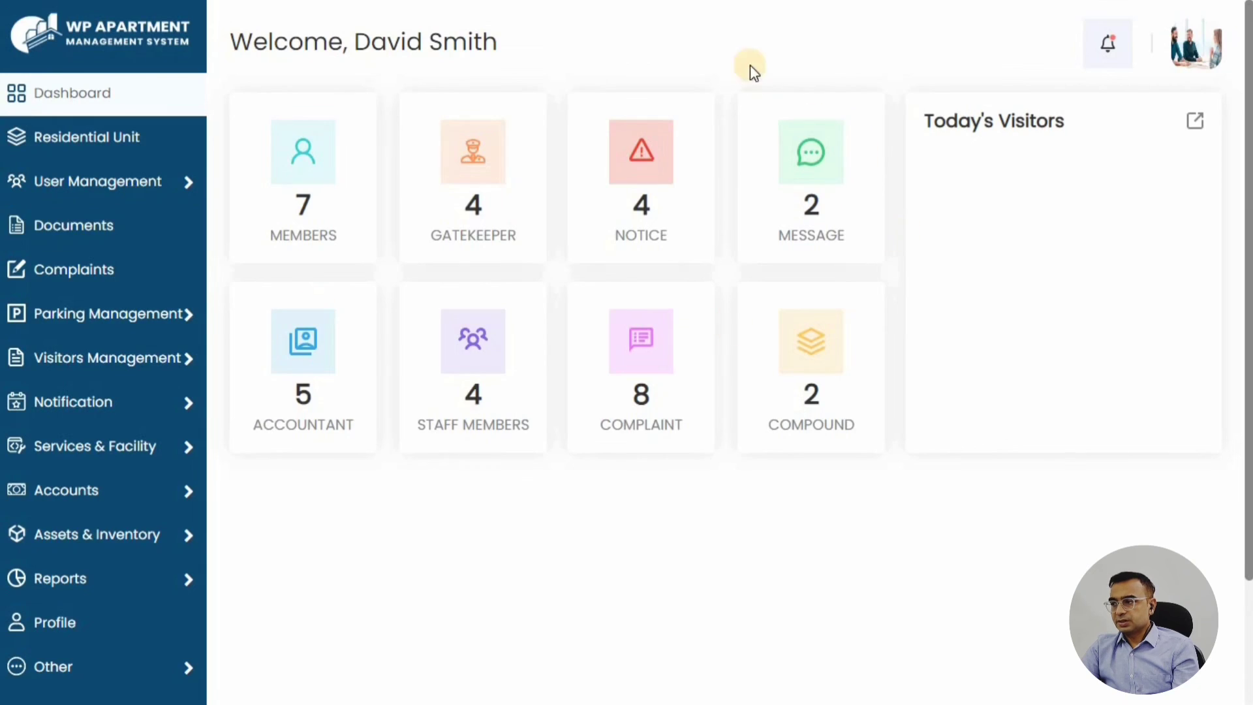